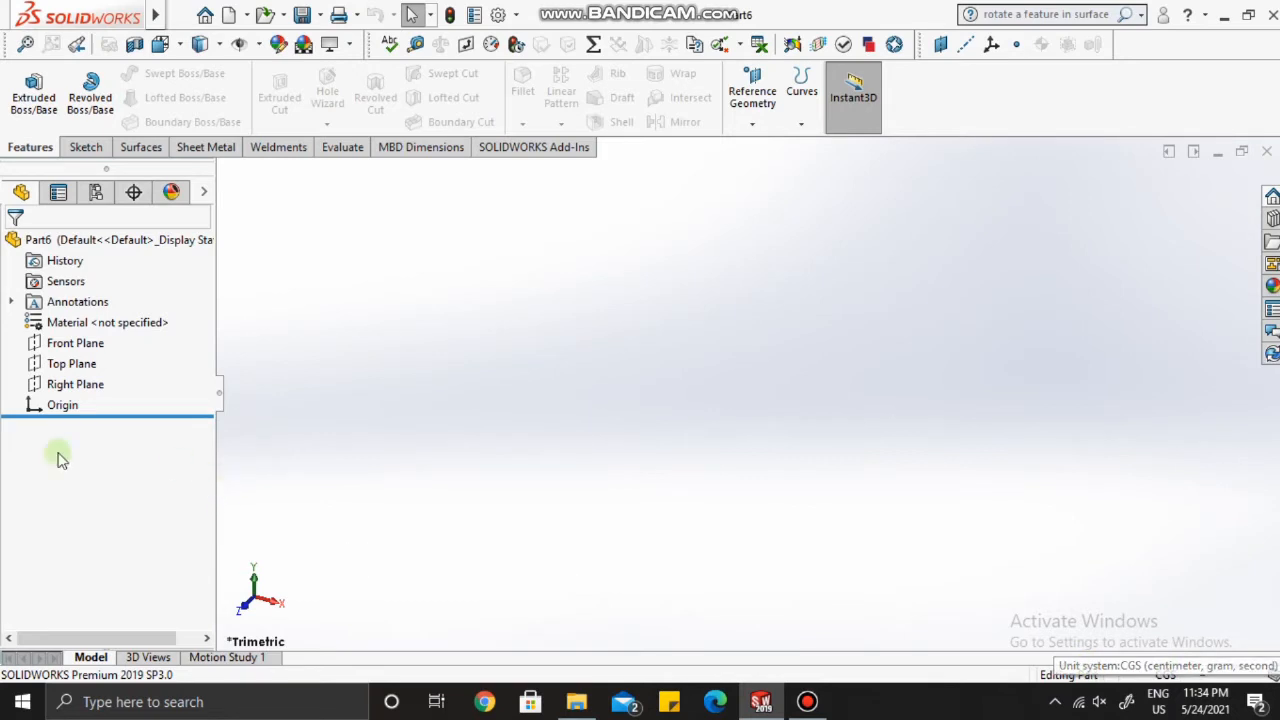
Step: Start a sketch on the Right Plane and draw a circle about 10.14 cm in diameter centred on the origin
click(78, 390)
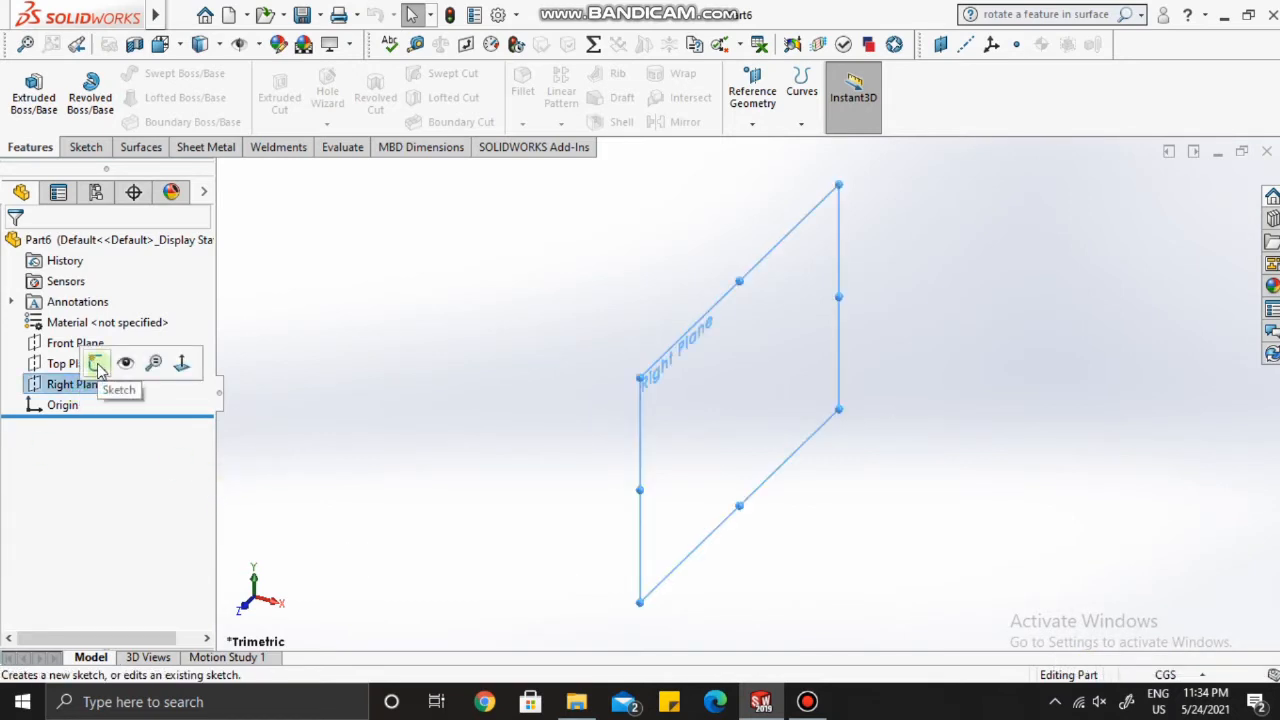
click(96, 366)
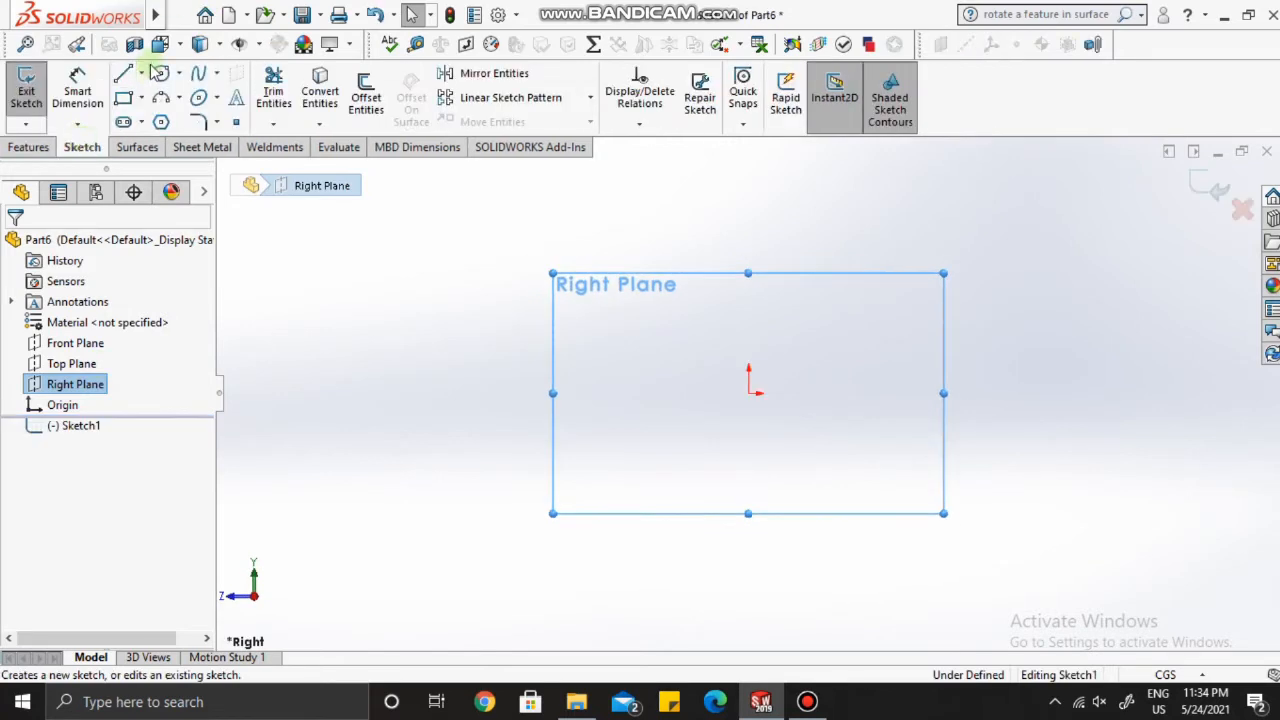
click(161, 76)
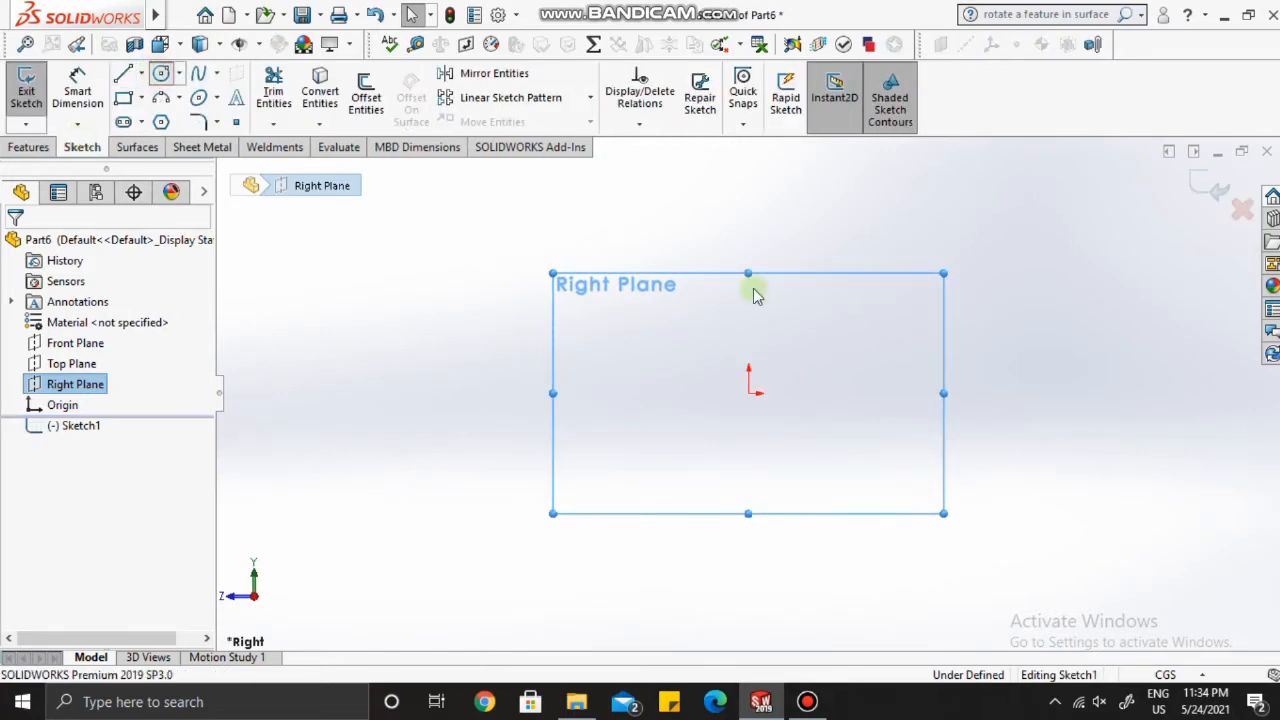
click(749, 391)
click(825, 315)
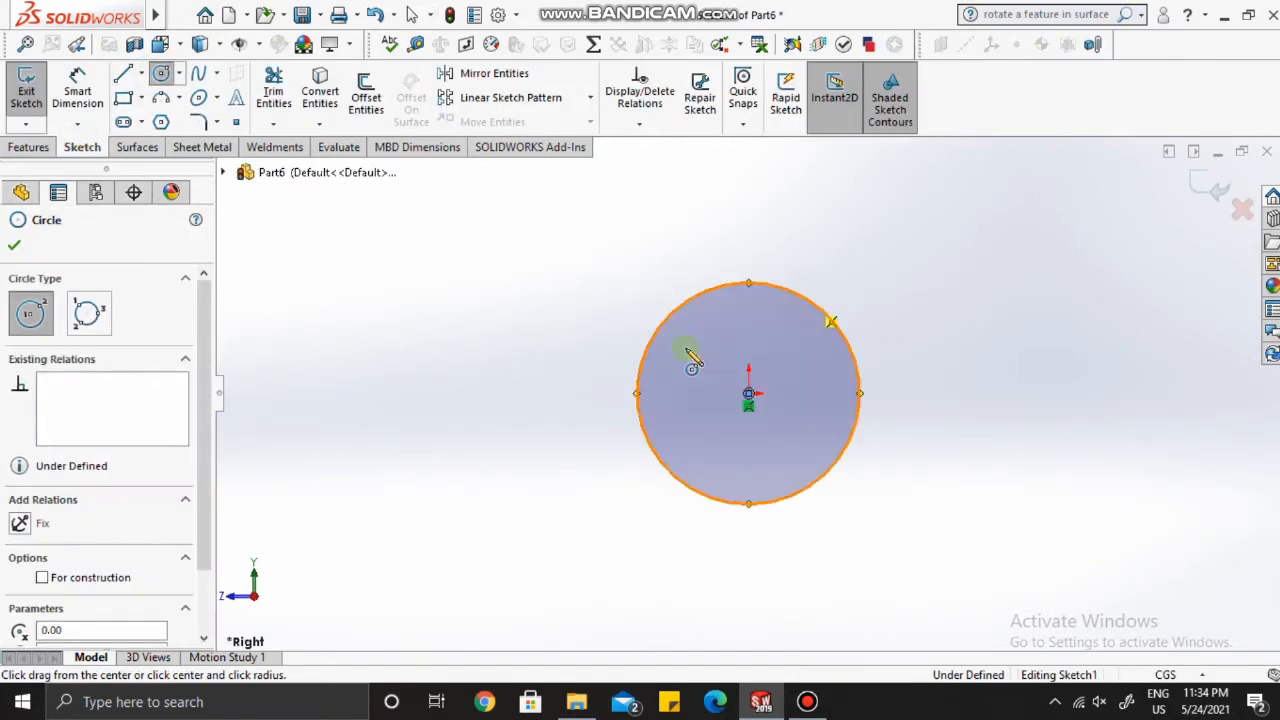
click(14, 246)
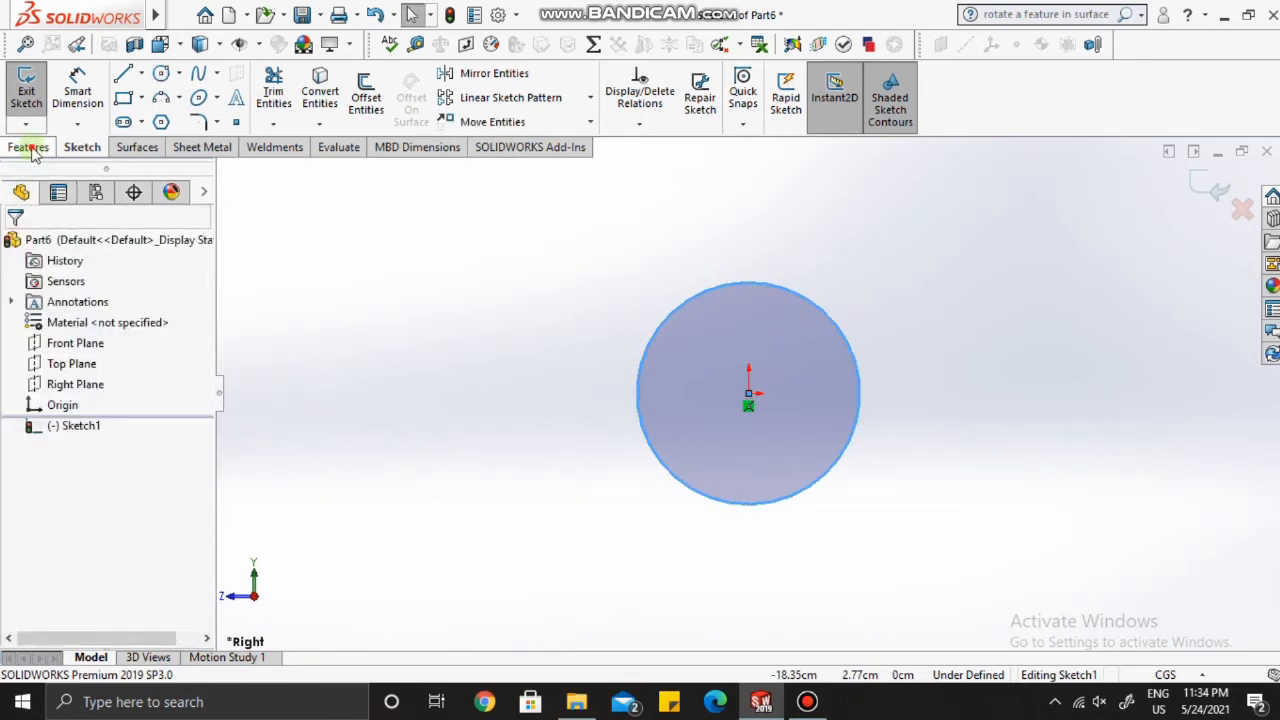
Step: Dimension the circle's diameter to 2 cm
click(30, 148)
click(84, 147)
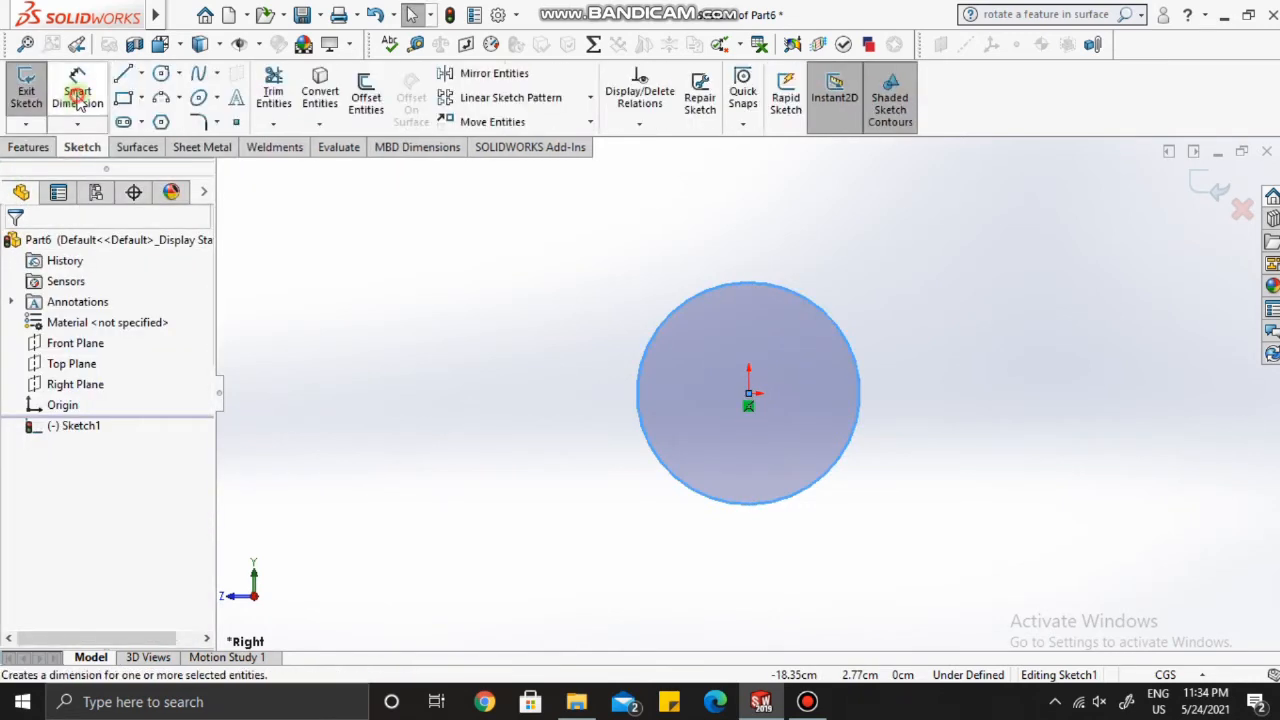
click(77, 92)
click(789, 290)
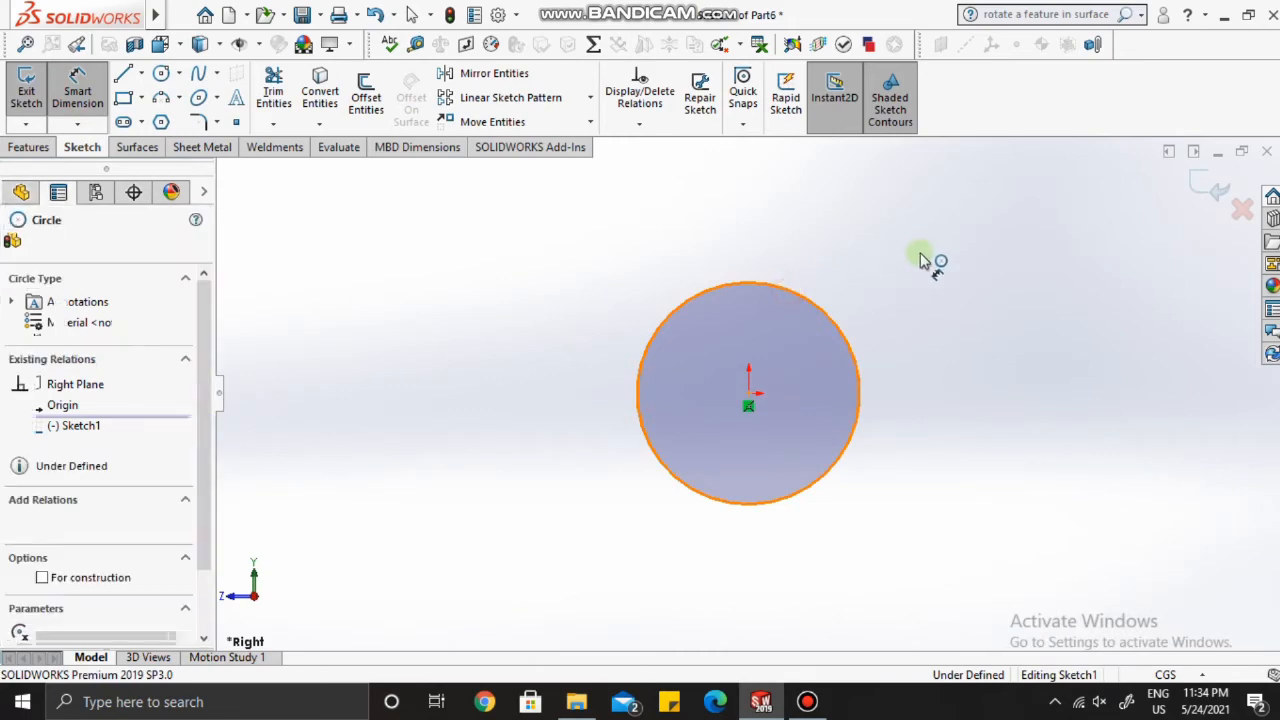
click(922, 257)
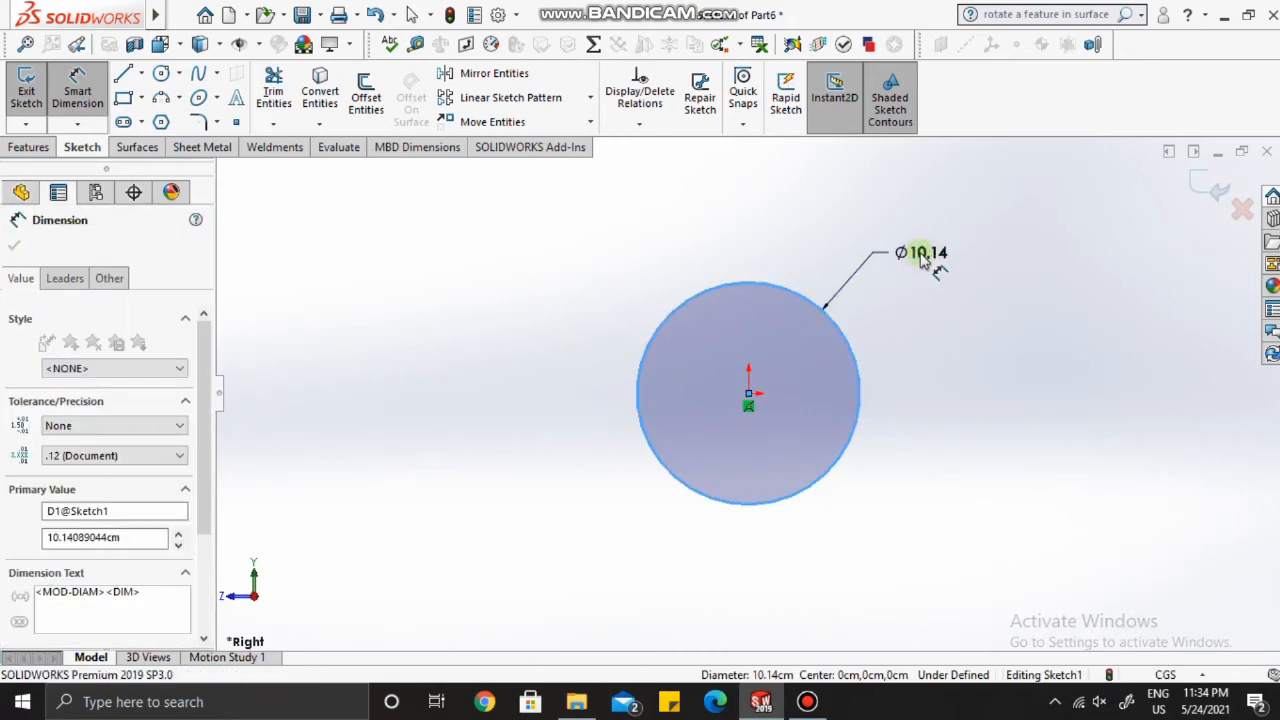
text(2)
key(Return)
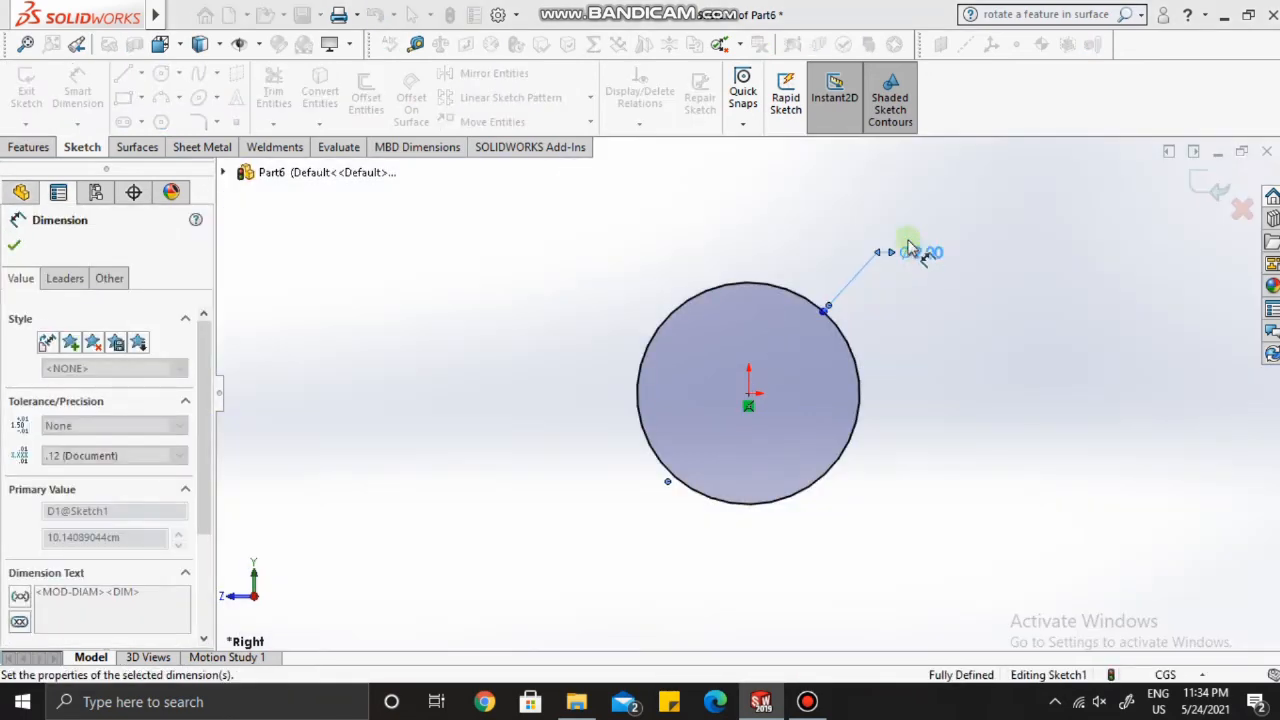
click(14, 245)
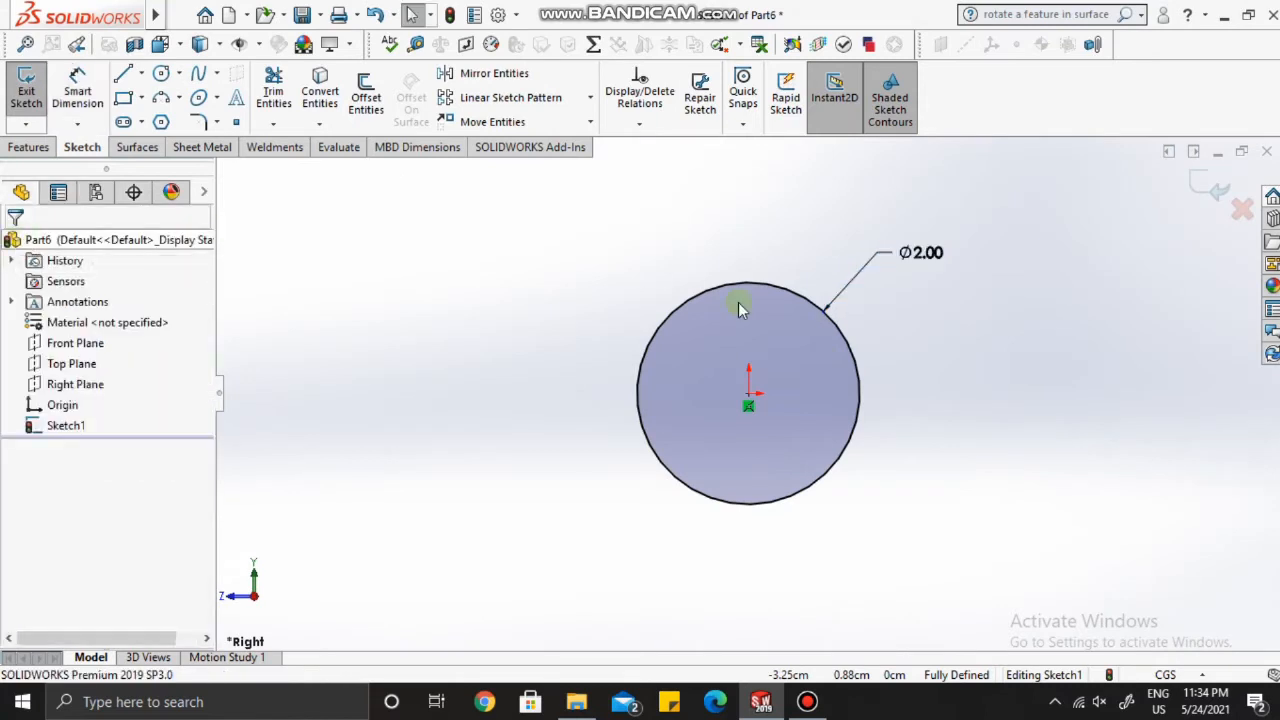
Step: Start a blind boss extrusion of the circle with a 7.5 cm depth in the reversed direction
click(40, 147)
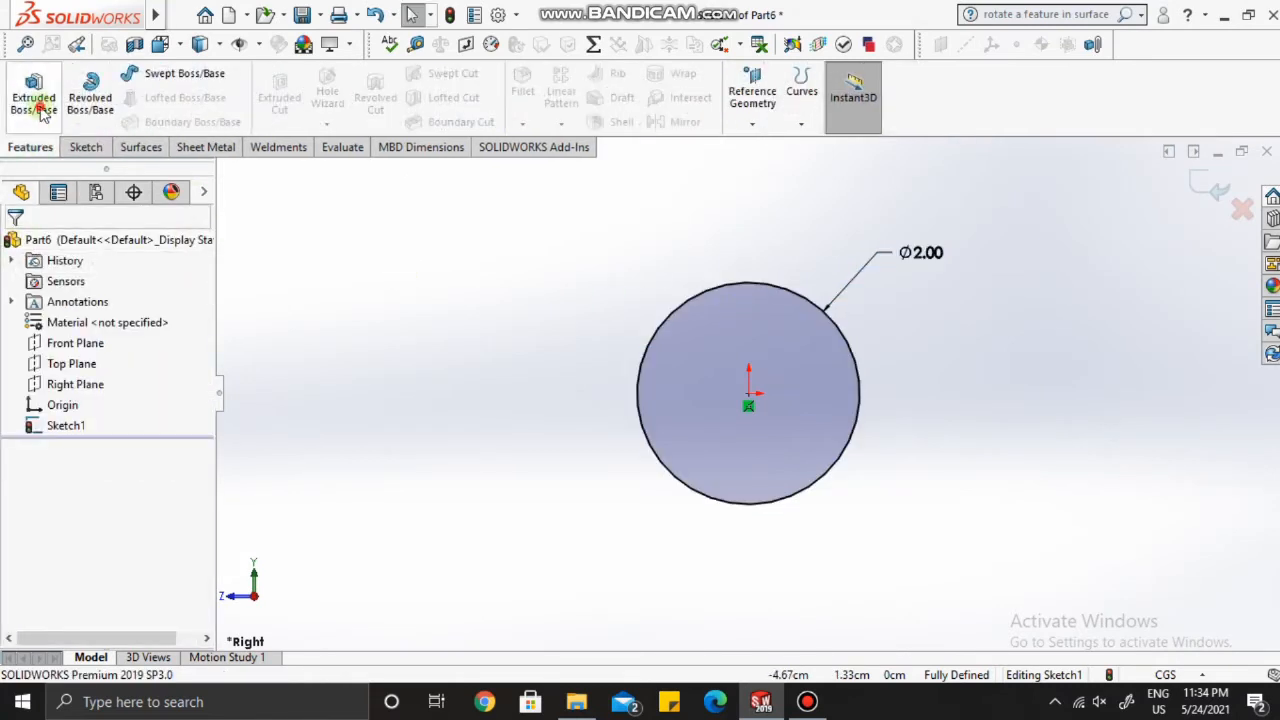
click(36, 105)
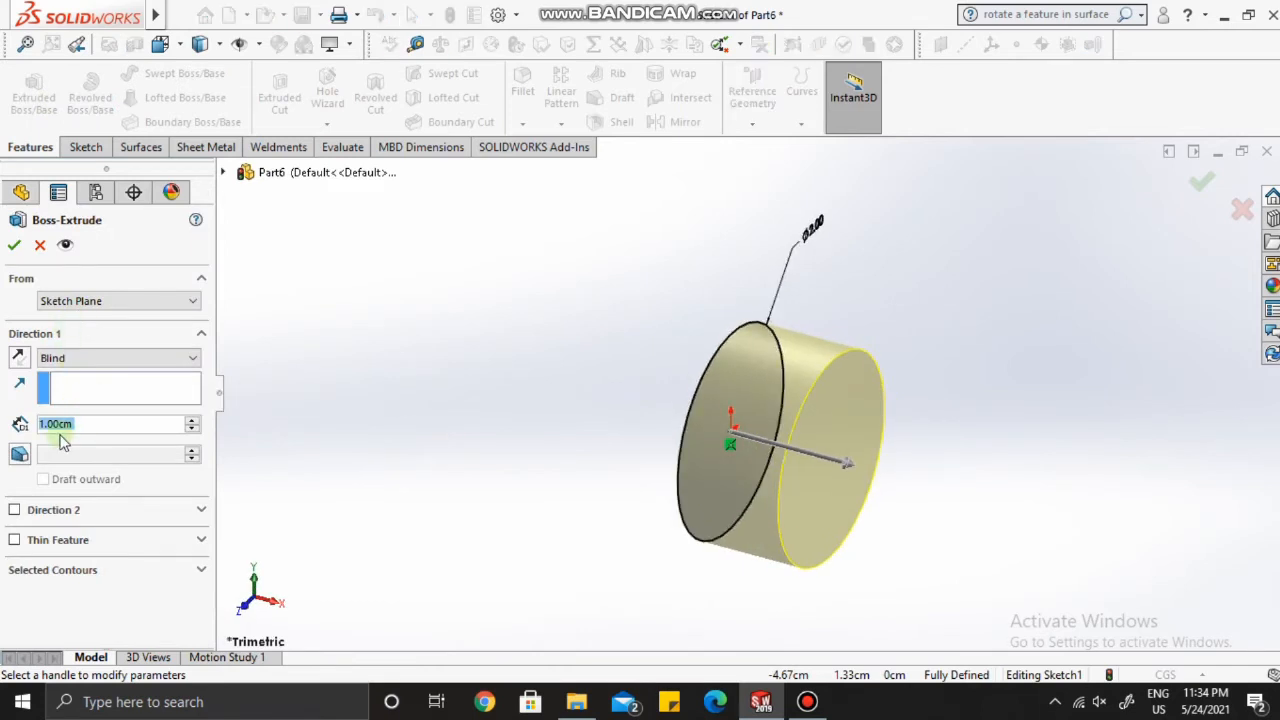
key(BackSpace)
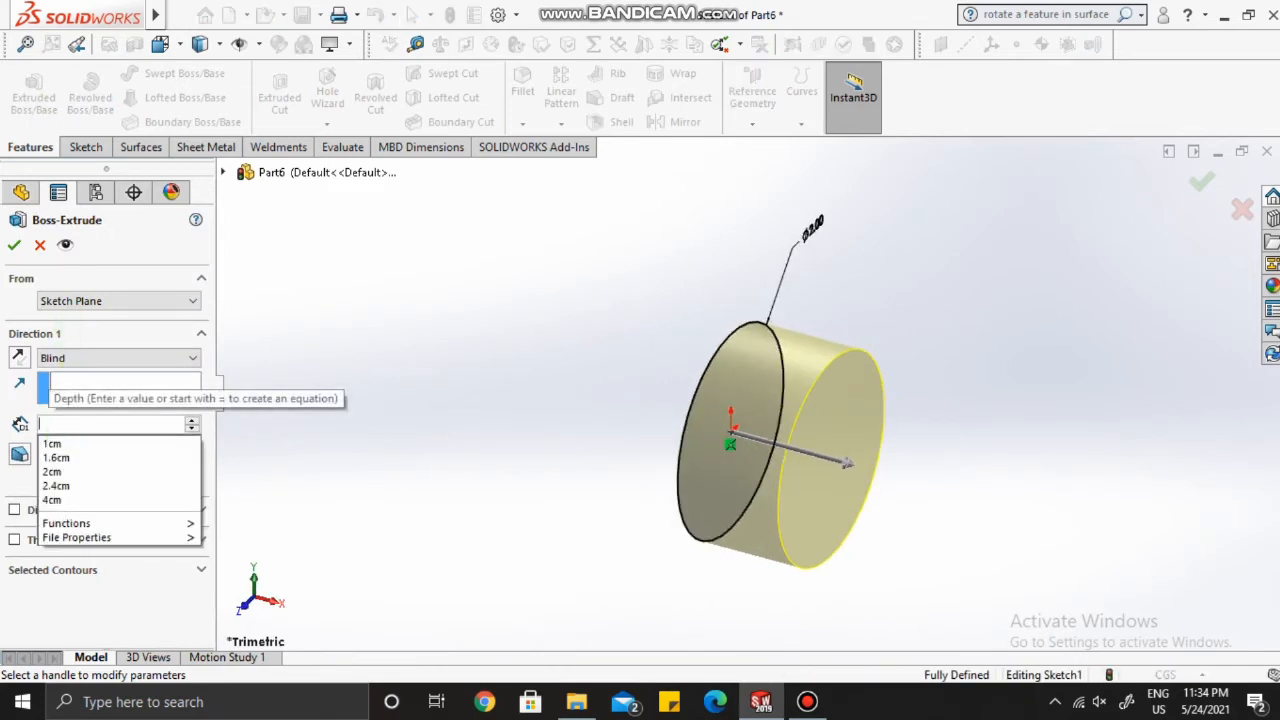
text(7.5)
key(Return)
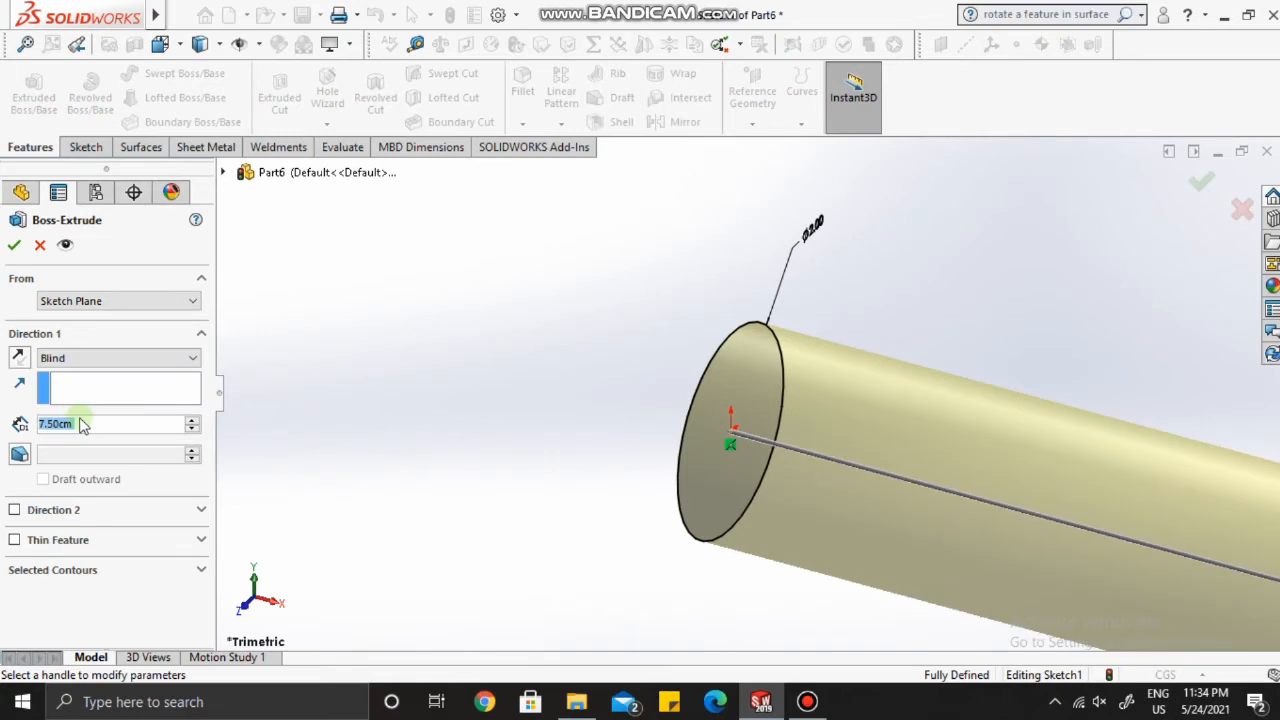
scroll(655, 280, up, 3)
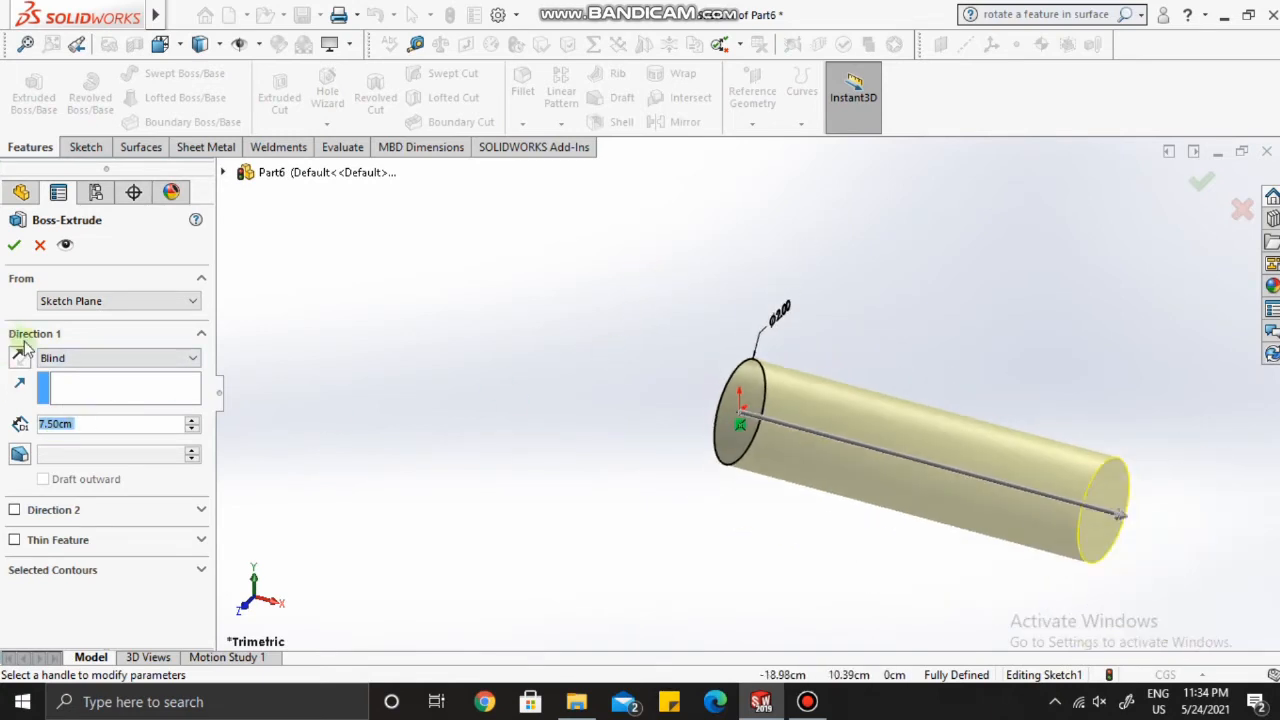
click(18, 358)
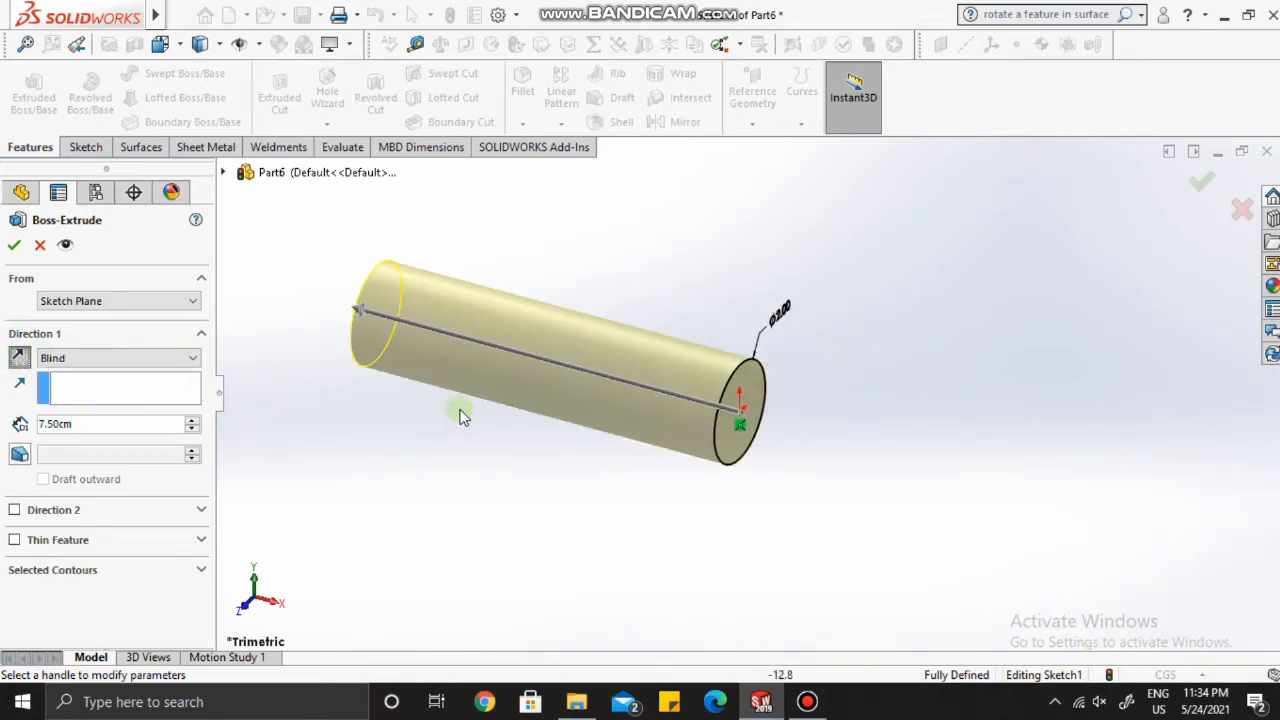
Step: Add a second blind direction of 12.5 cm to the extrusion and finish the shaft
click(15, 511)
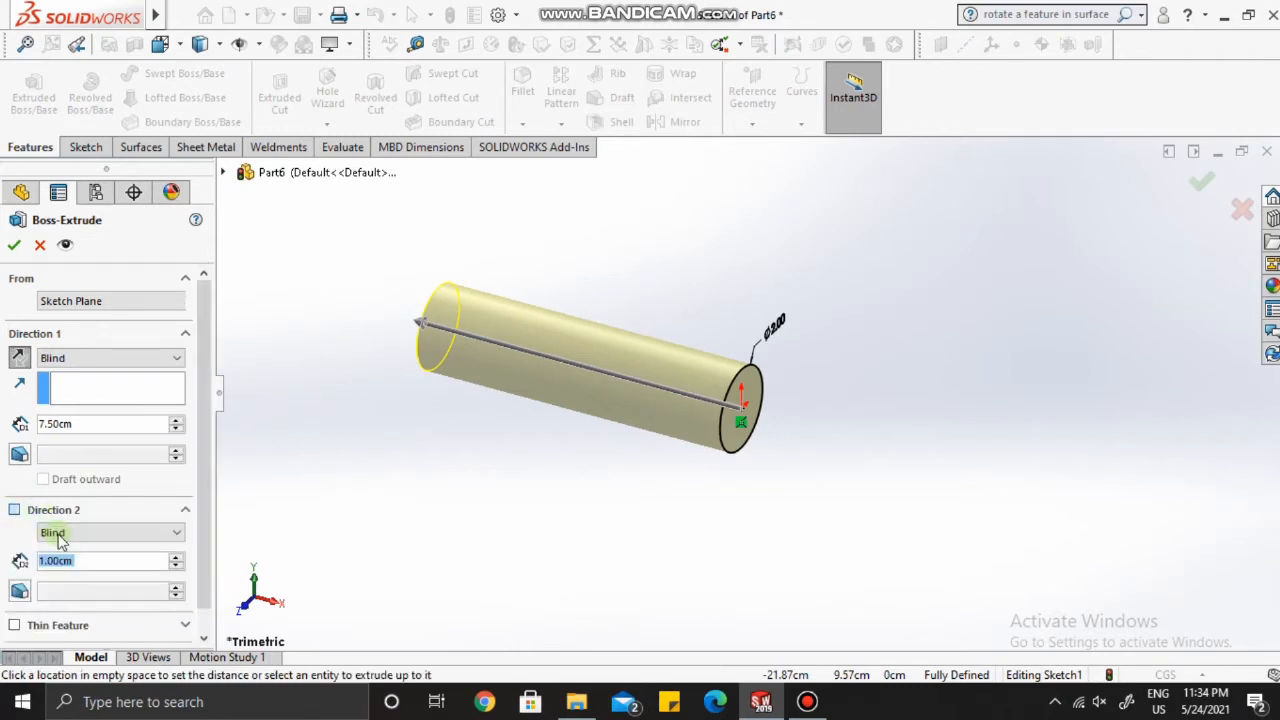
click(85, 560)
key(BackSpace)
key(BackSpace)
key(BackSpace)
key(BackSpace)
key(BackSpace)
key(BackSpace)
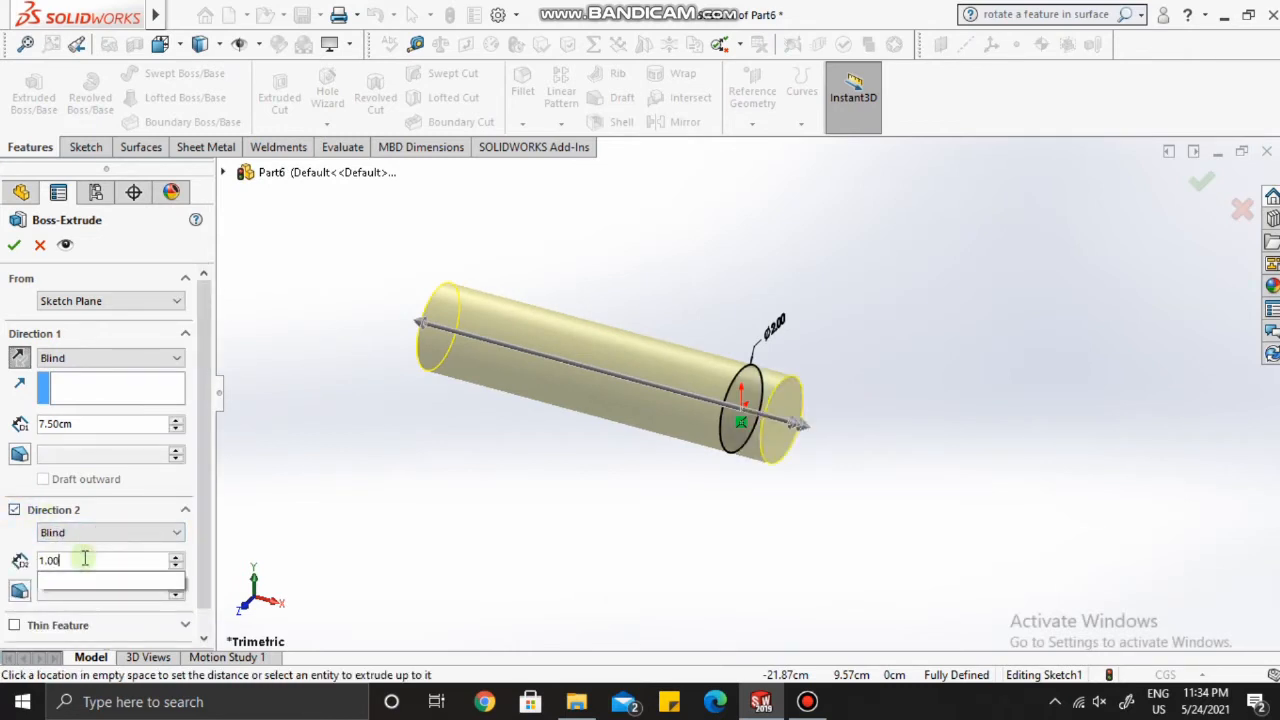
text(12.5)
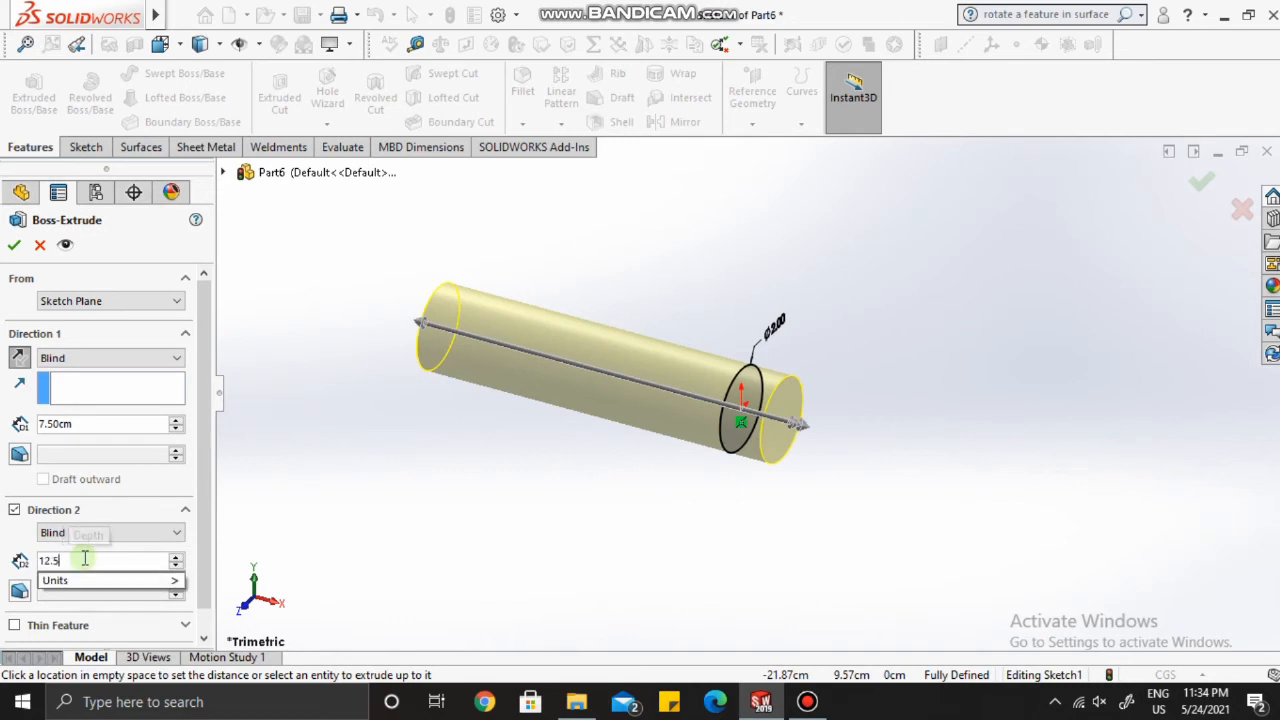
key(Return)
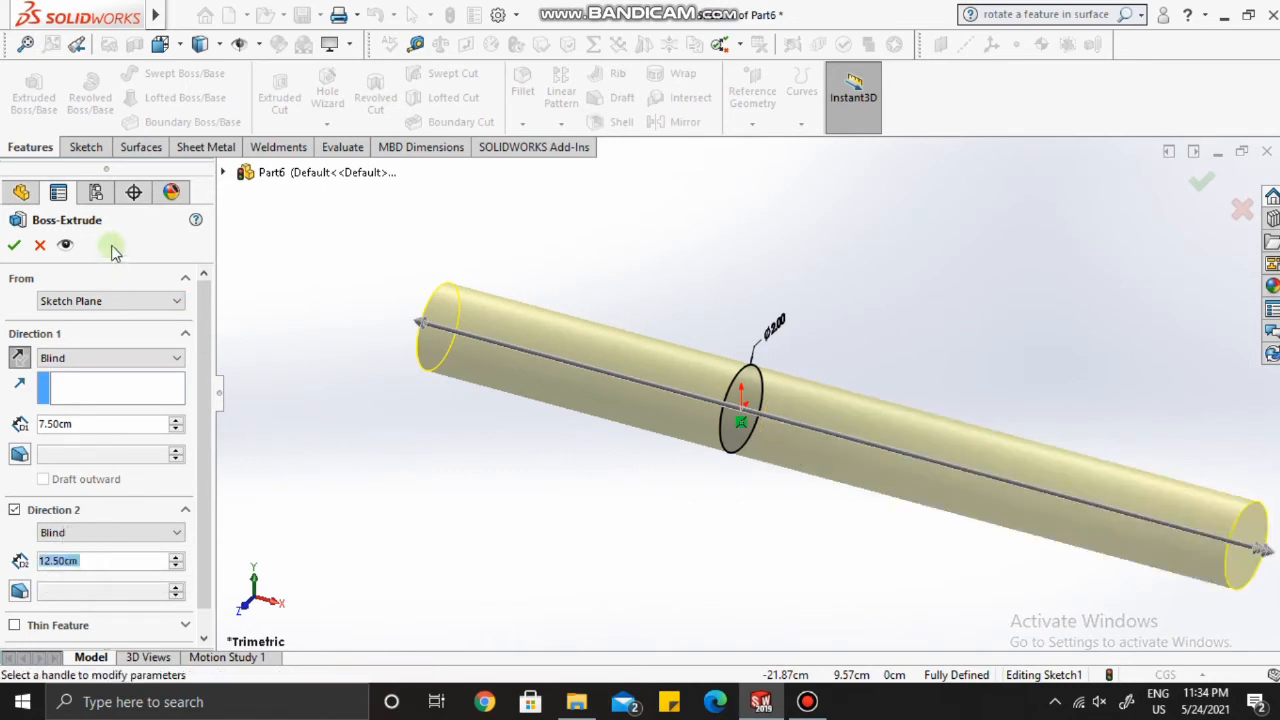
click(13, 245)
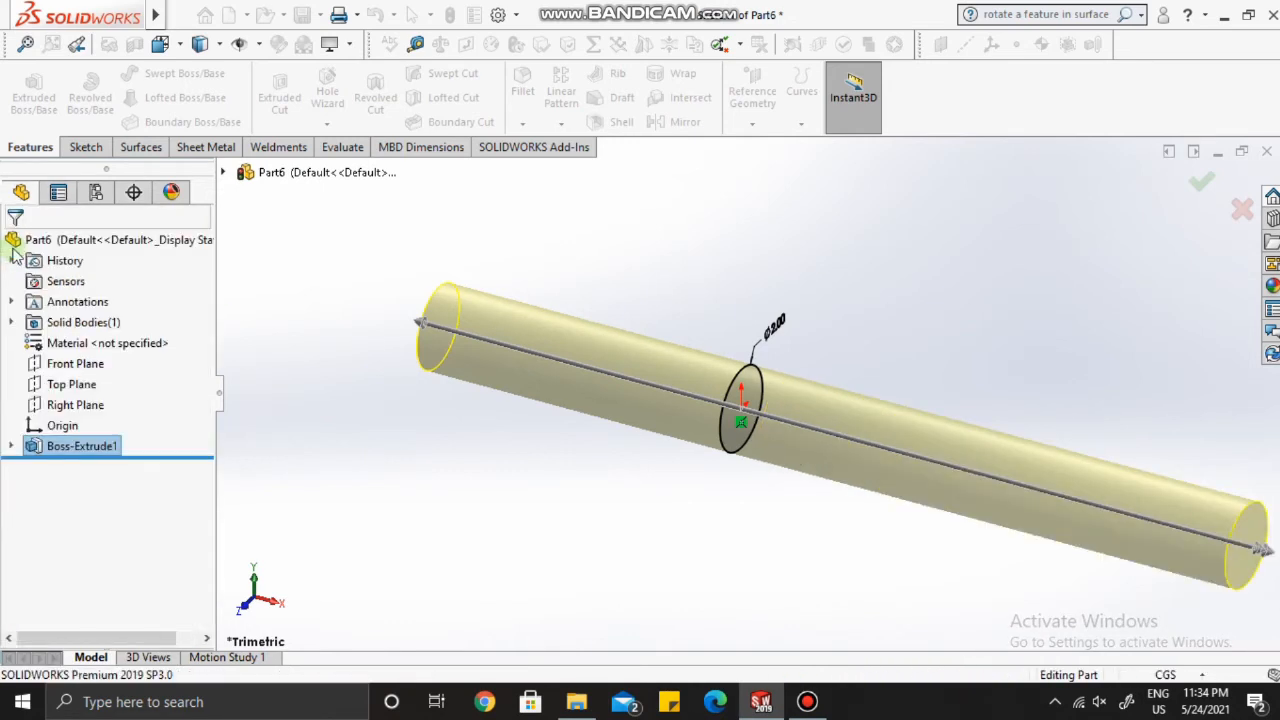
Step: Start a new sketch on the Right Plane, viewed face-on, and draw an origin-centred circle of about 1.22 cm radius around the shaft
click(75, 405)
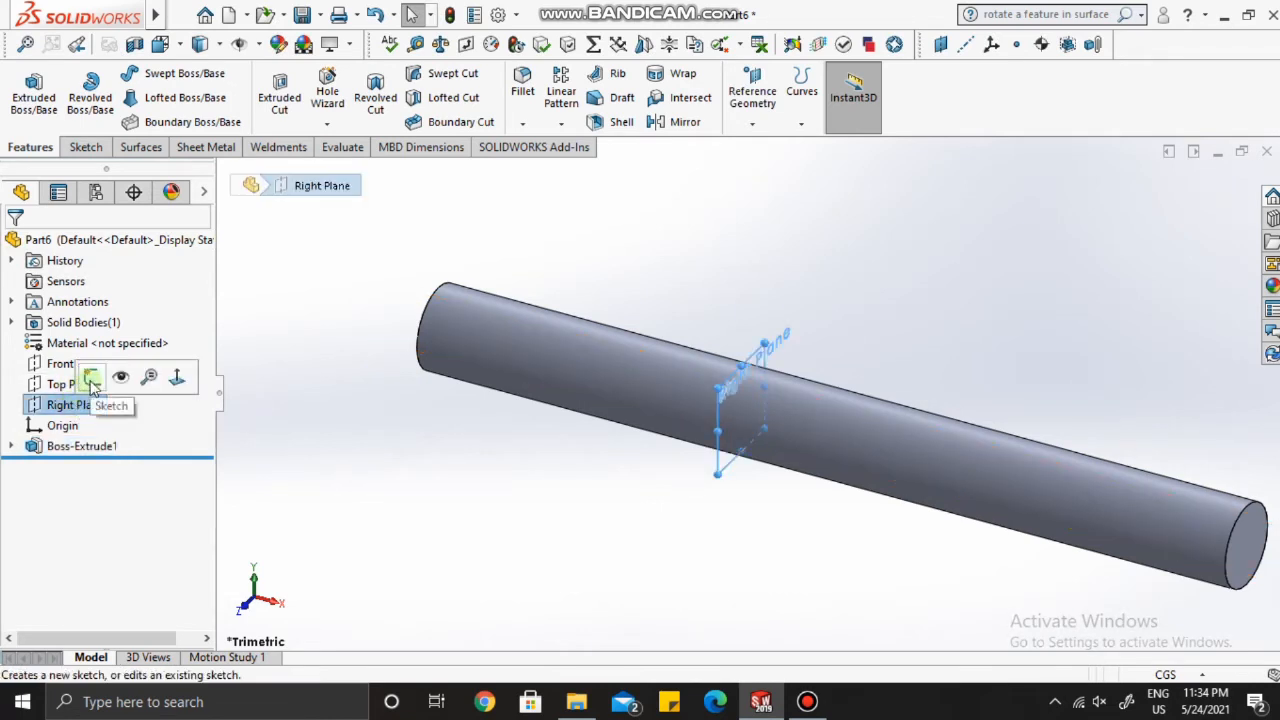
click(91, 378)
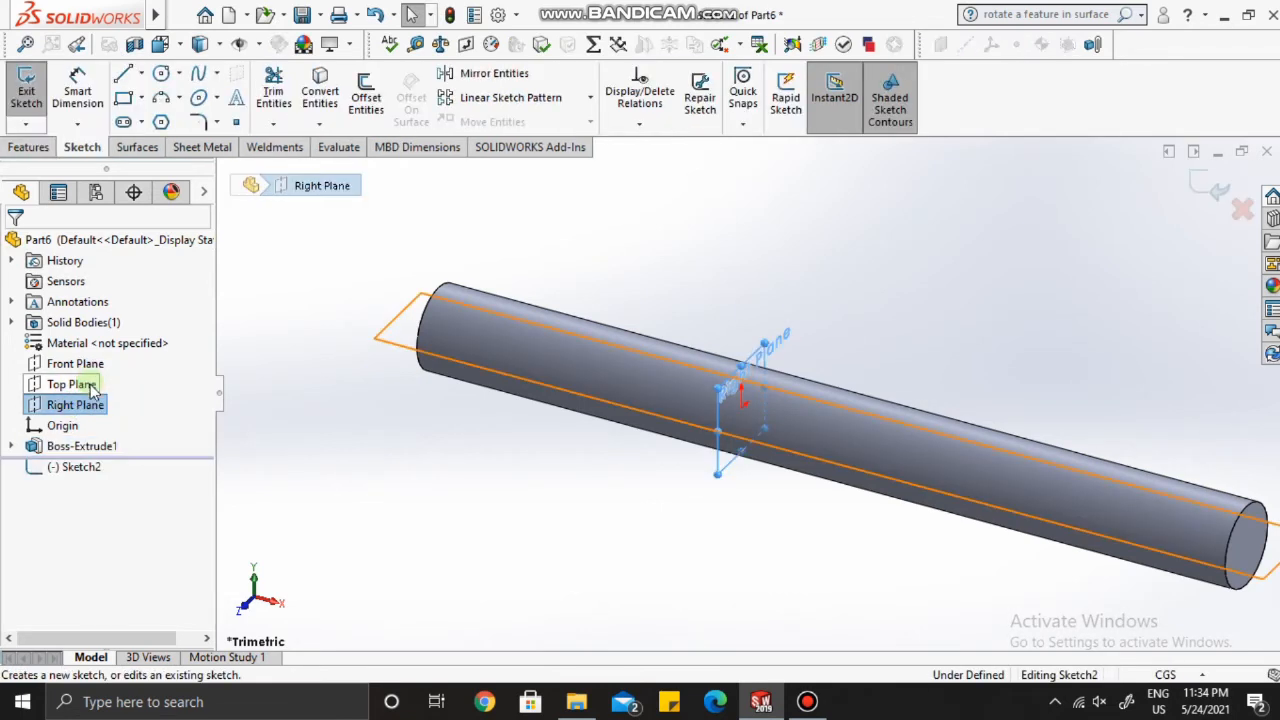
right_click(86, 405)
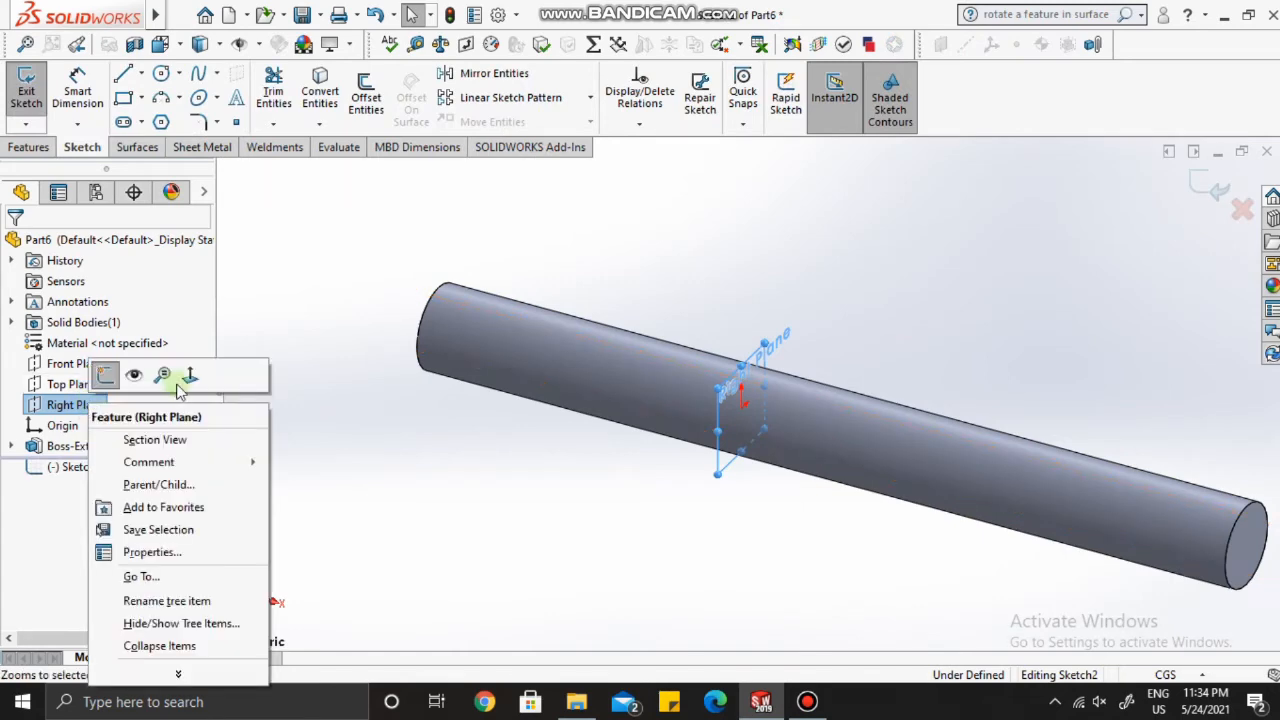
click(187, 378)
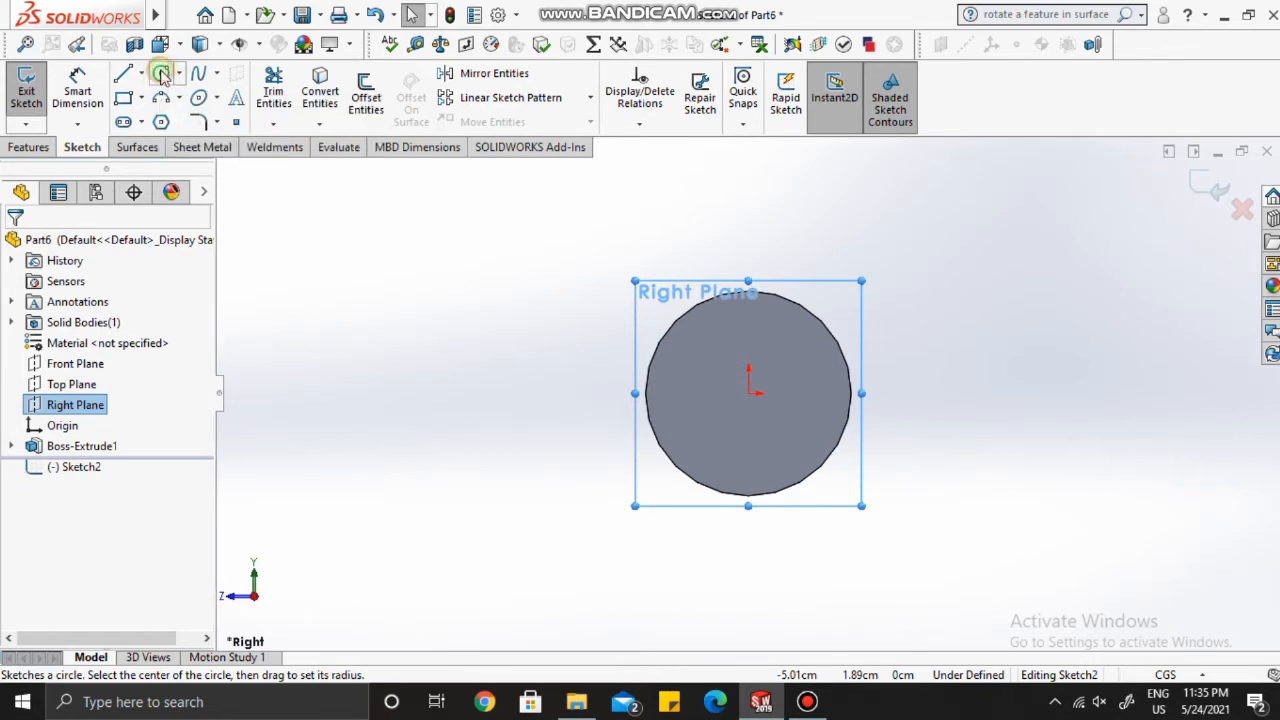
click(163, 75)
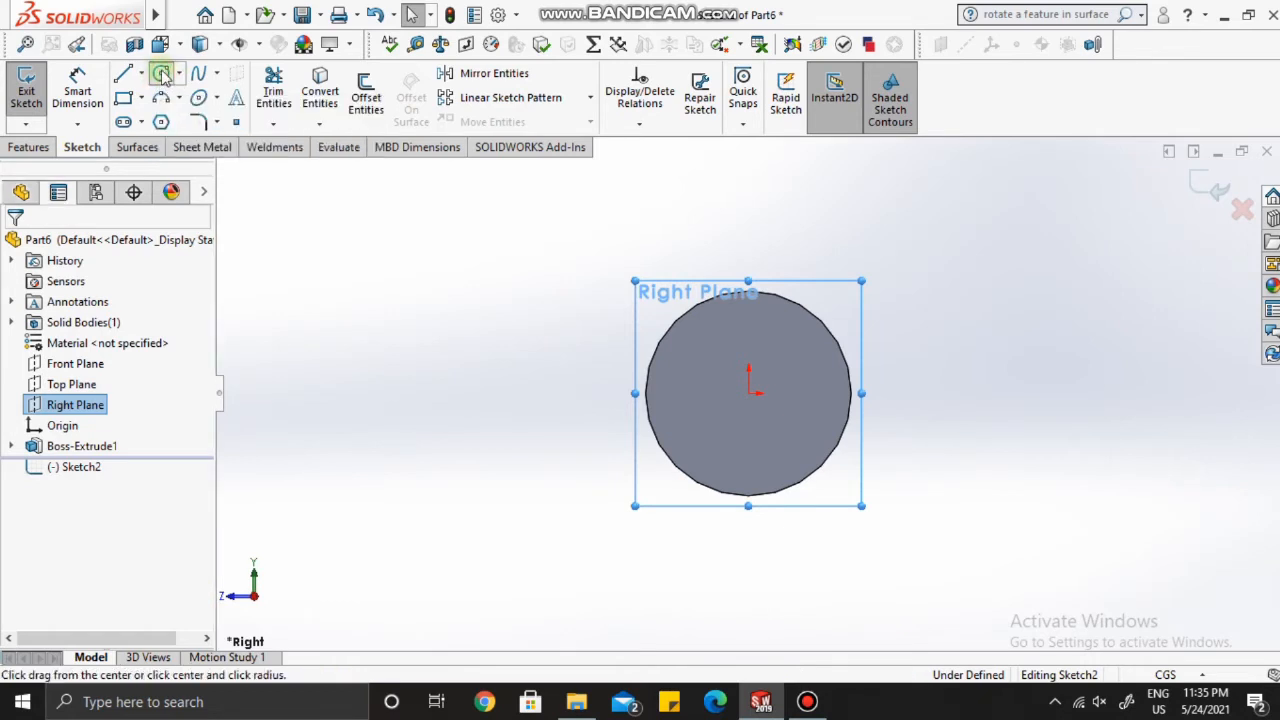
click(750, 393)
click(779, 274)
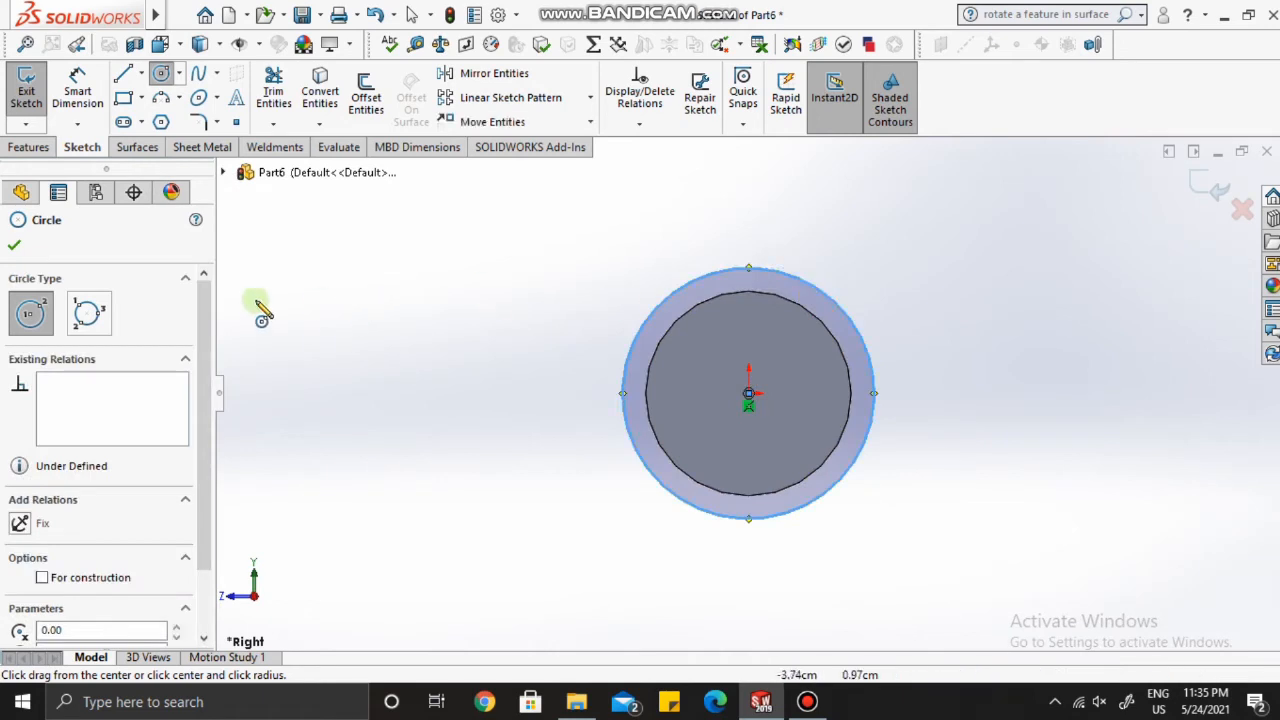
Step: Draw a small circle of about 0.35 cm radius centred on the right quadrant point of the larger circle
scroll(890, 400, down, 3)
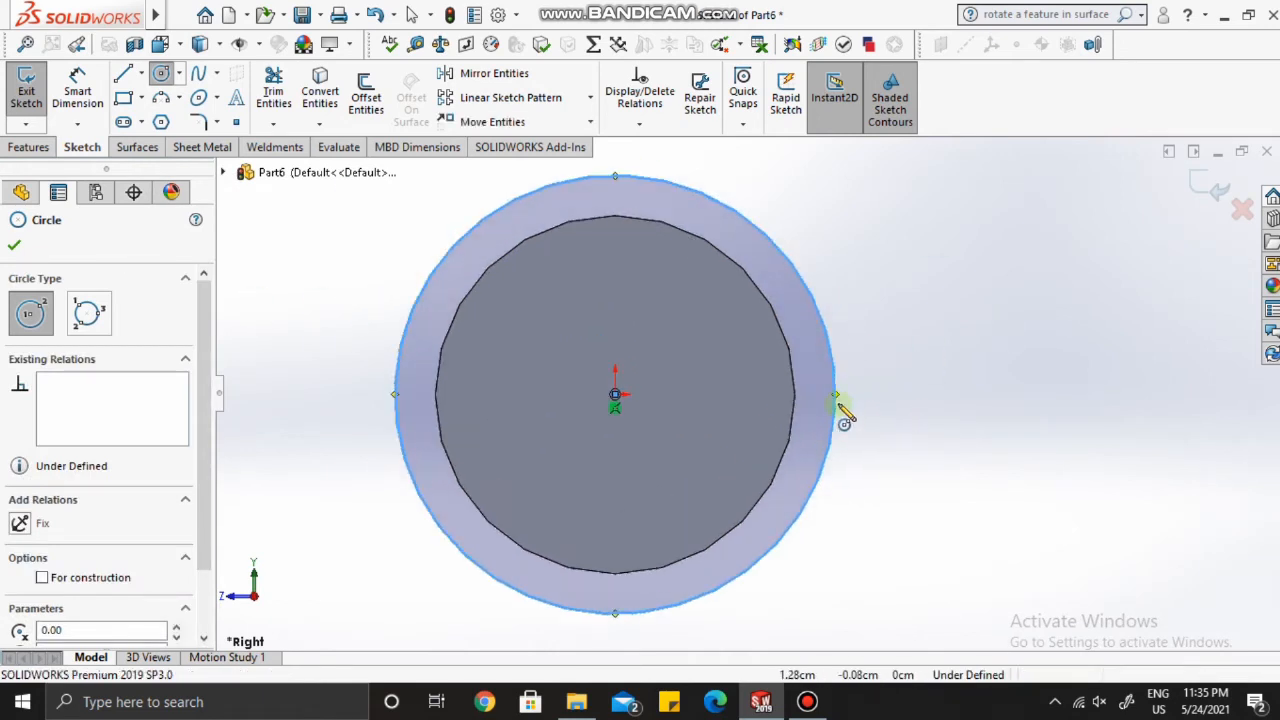
click(836, 393)
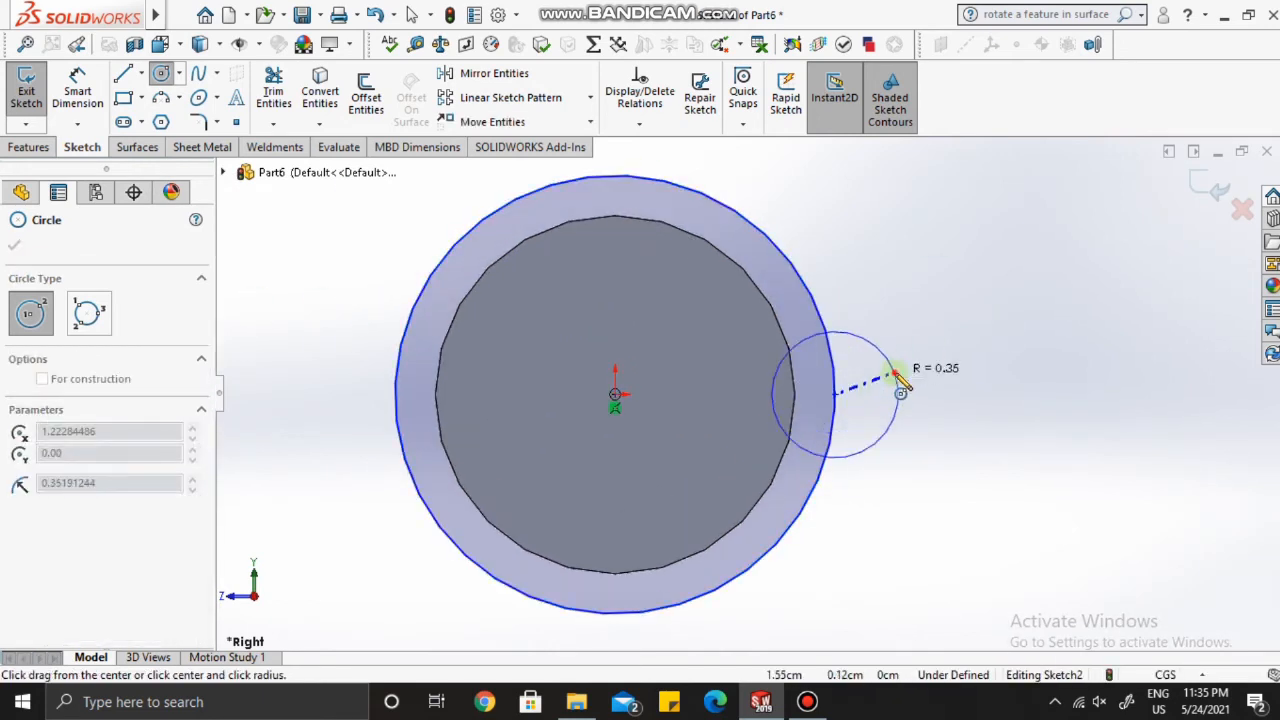
click(894, 374)
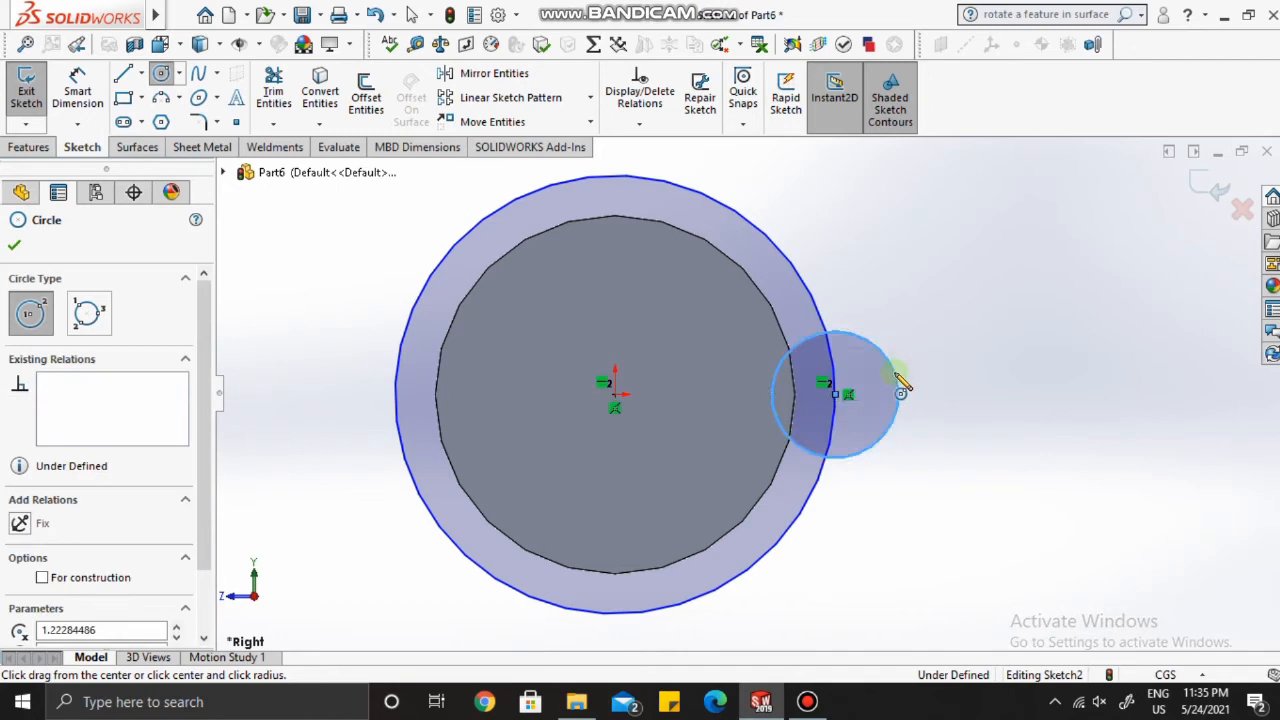
click(15, 248)
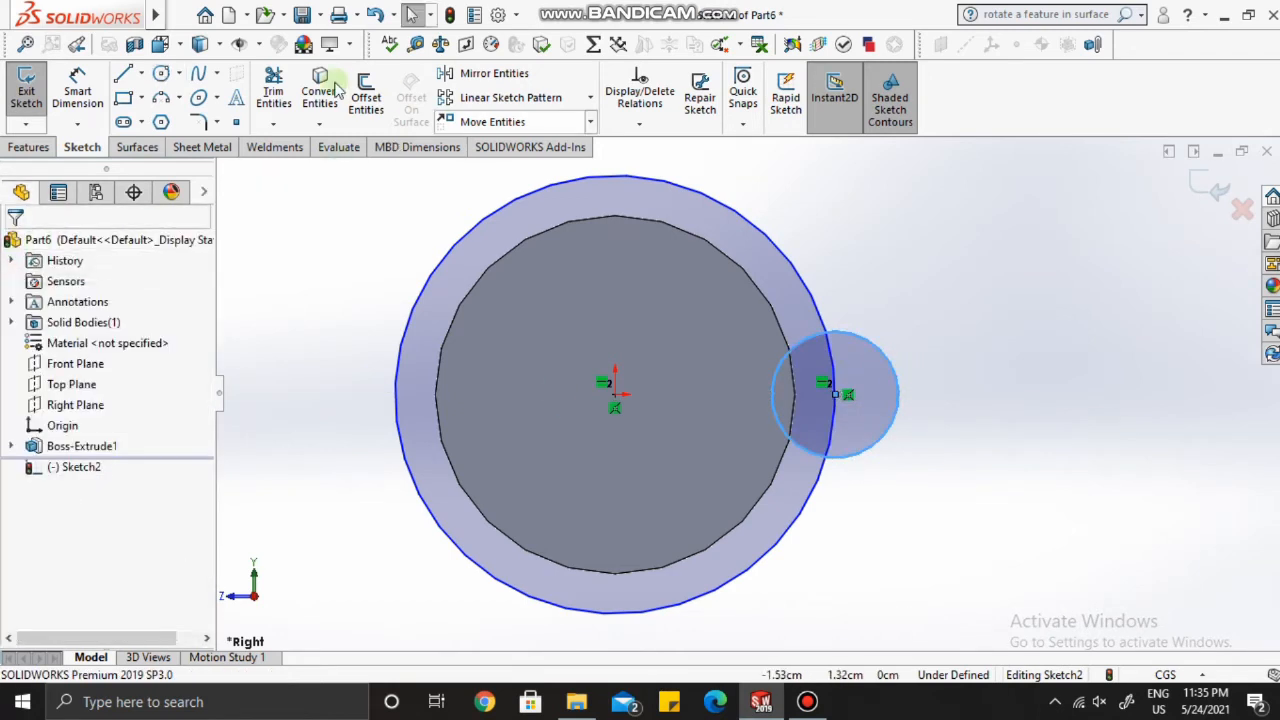
Step: Draw a three-point arc of about 1.4 cm radius from the large circle's upper-left edge to the small circle's upper-right edge
click(178, 99)
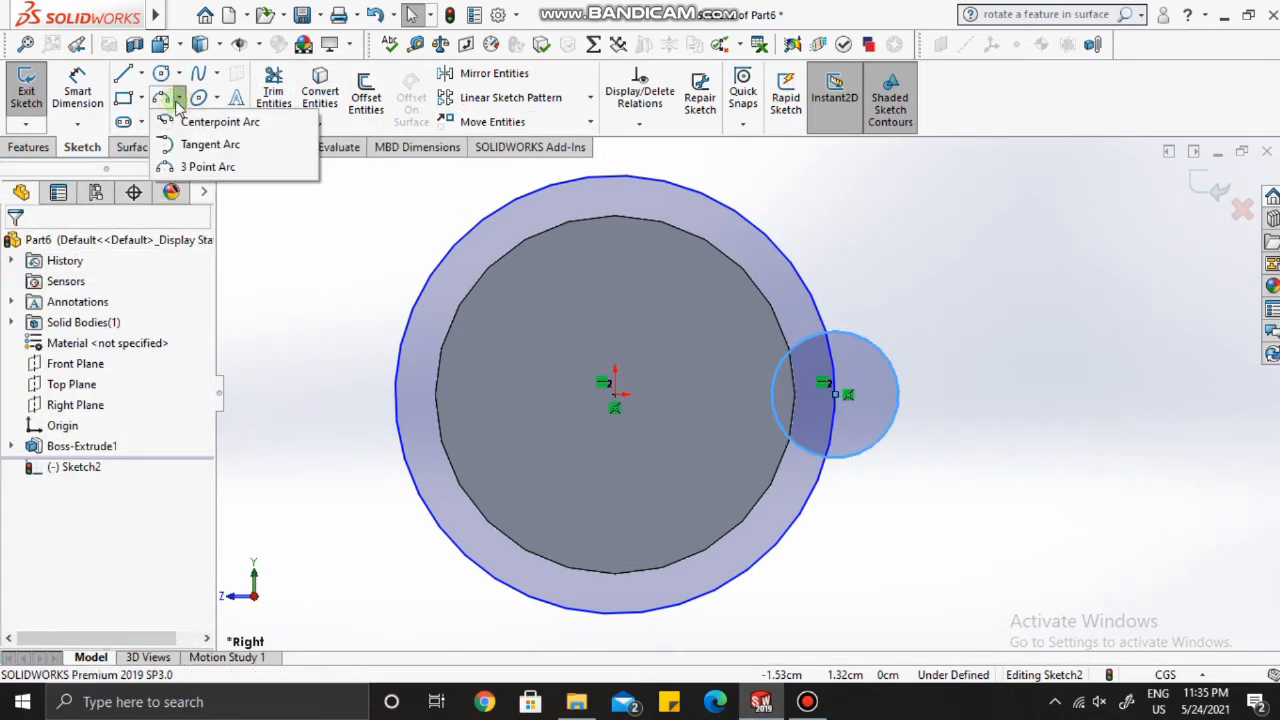
click(200, 167)
scroll(797, 280, up, 1)
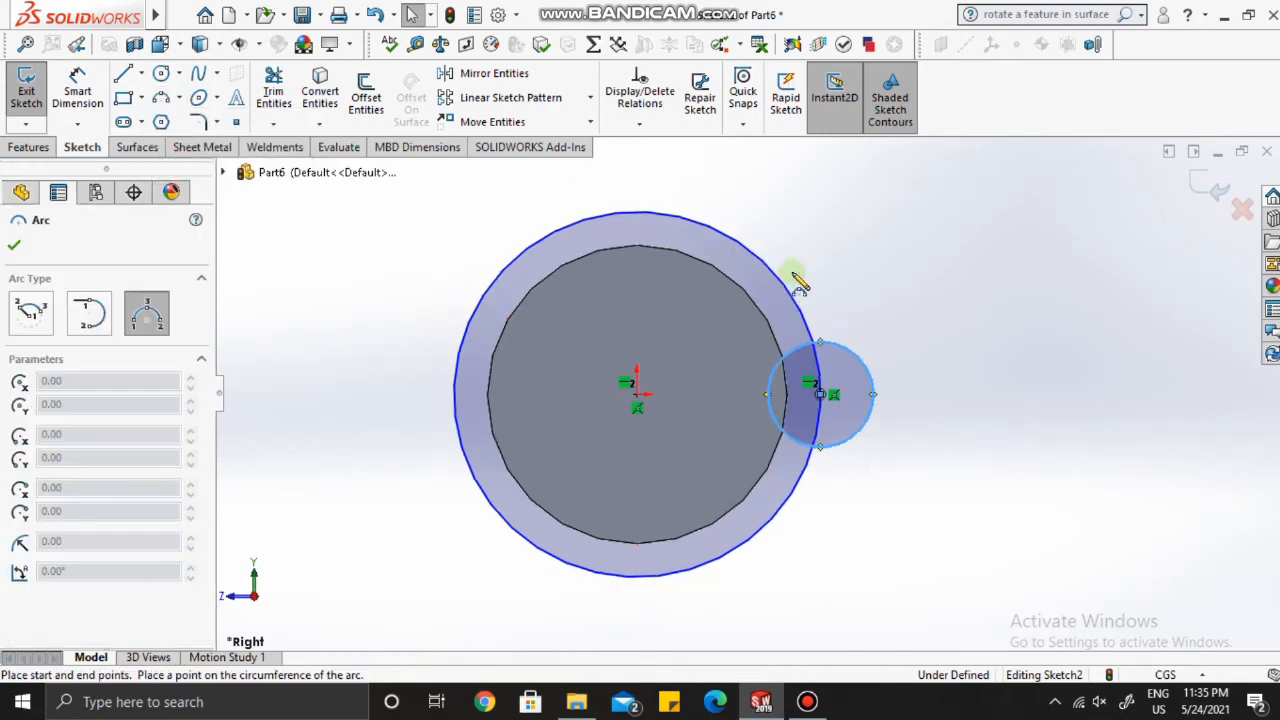
click(590, 220)
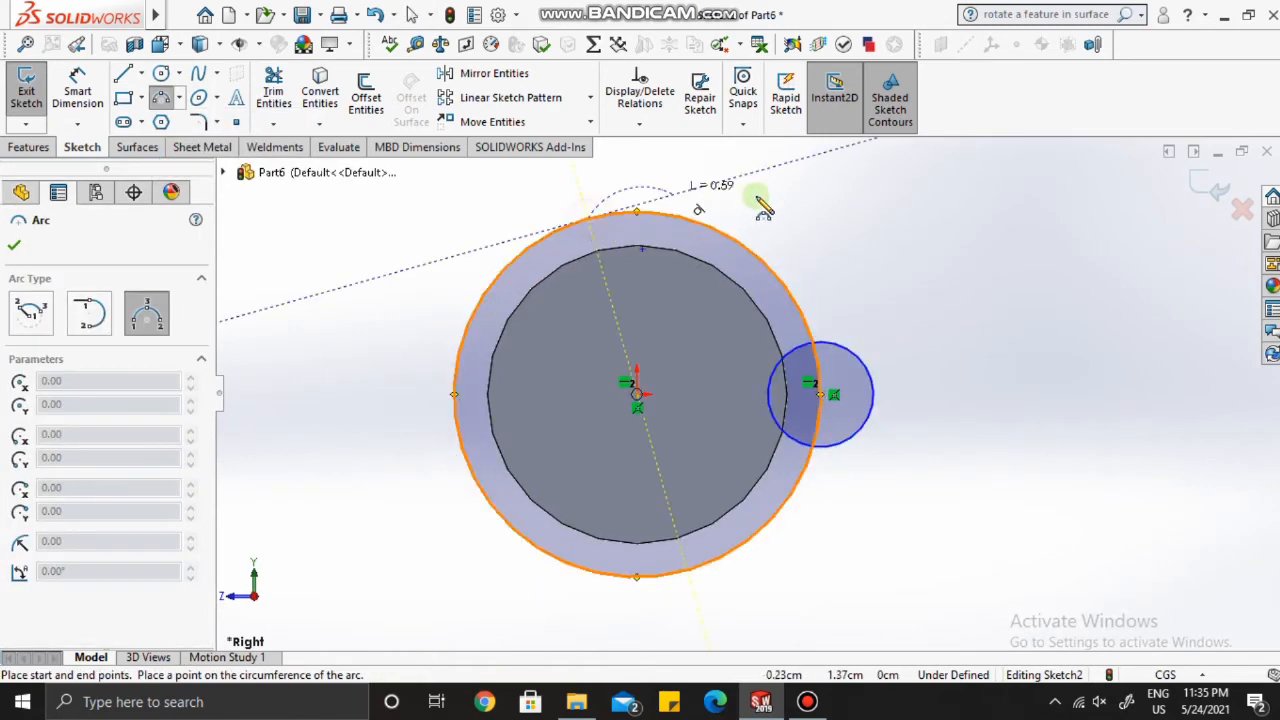
click(853, 353)
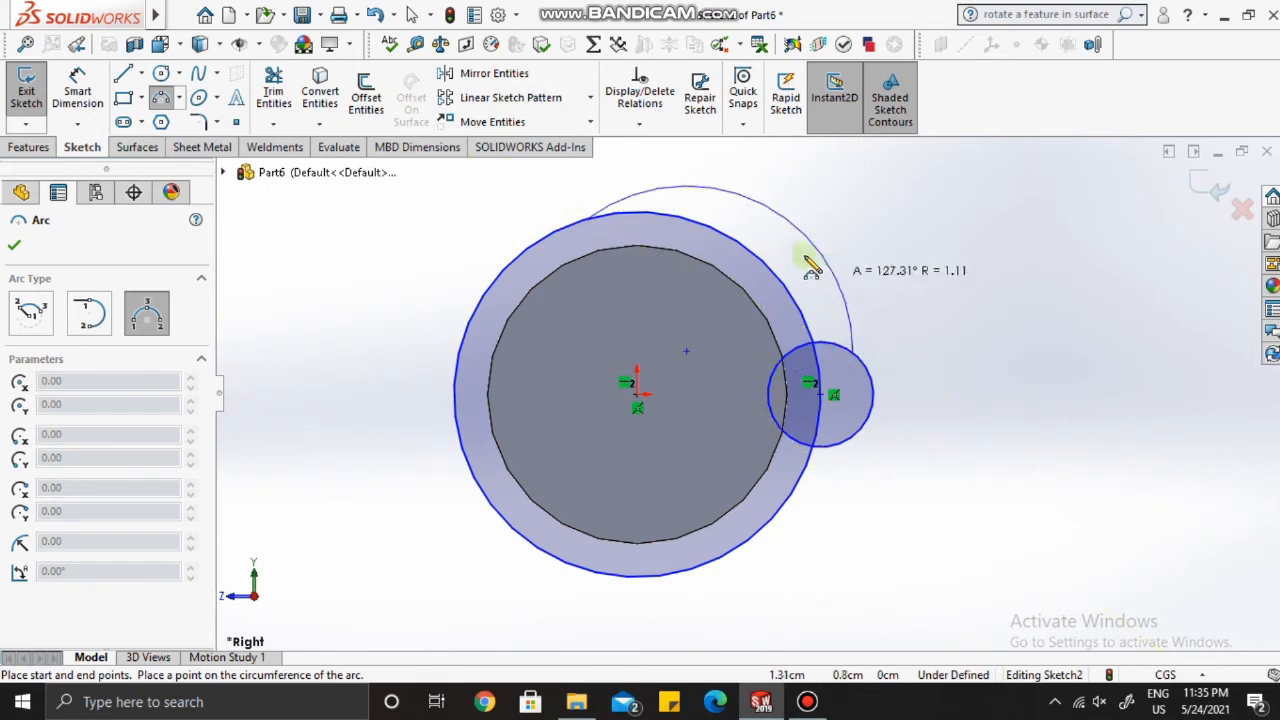
click(826, 248)
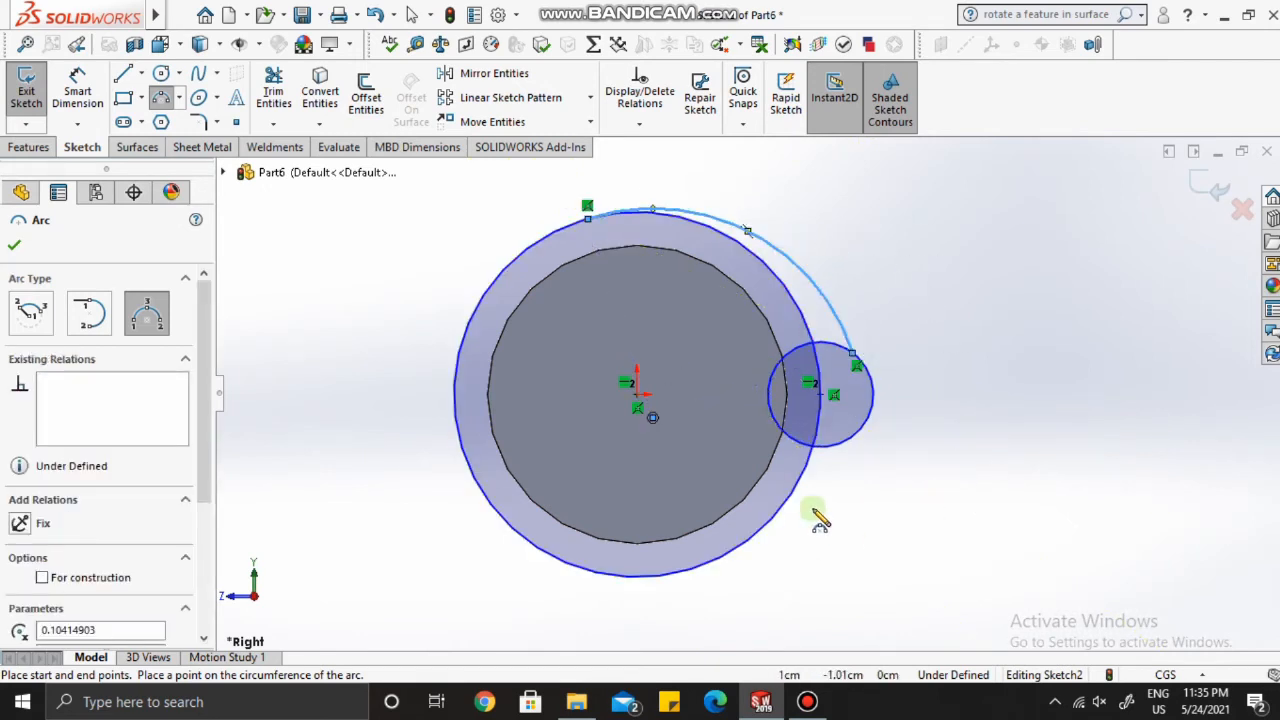
Step: Draw a second three-point arc of about 1.6 cm radius from the small circle's lower-right edge to the large circle's lower-right edge
click(866, 444)
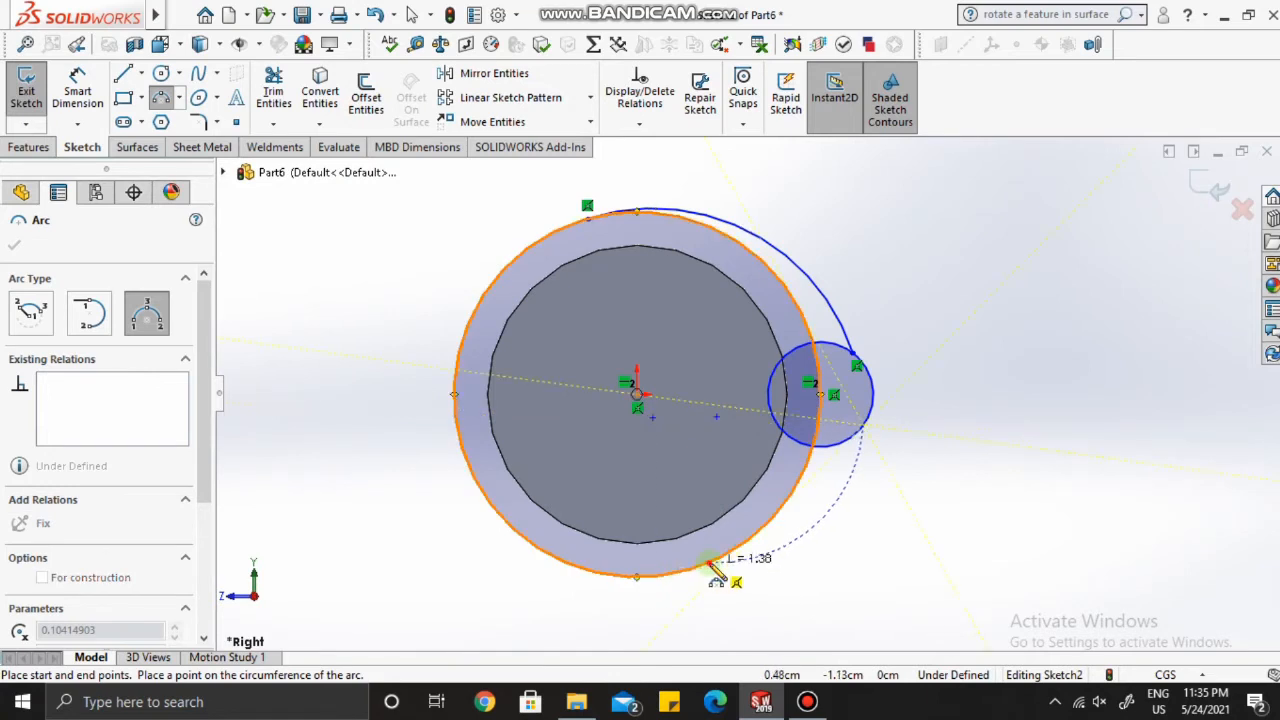
click(709, 563)
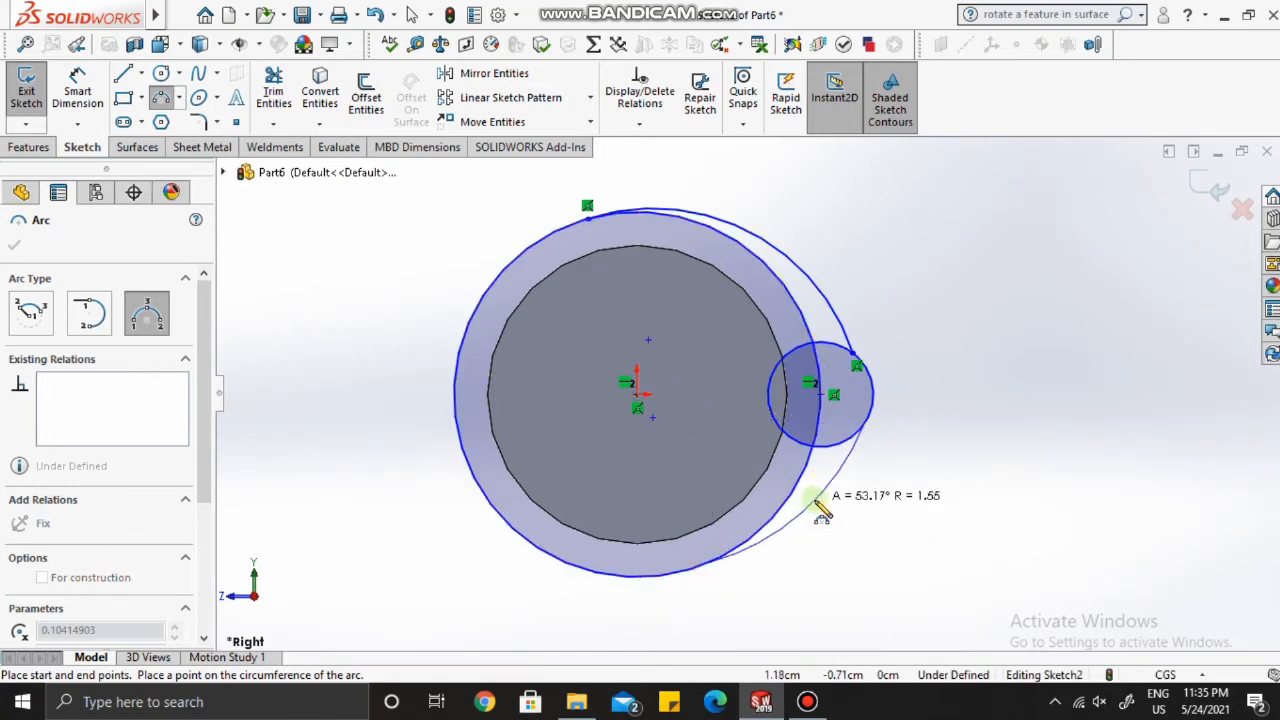
click(818, 511)
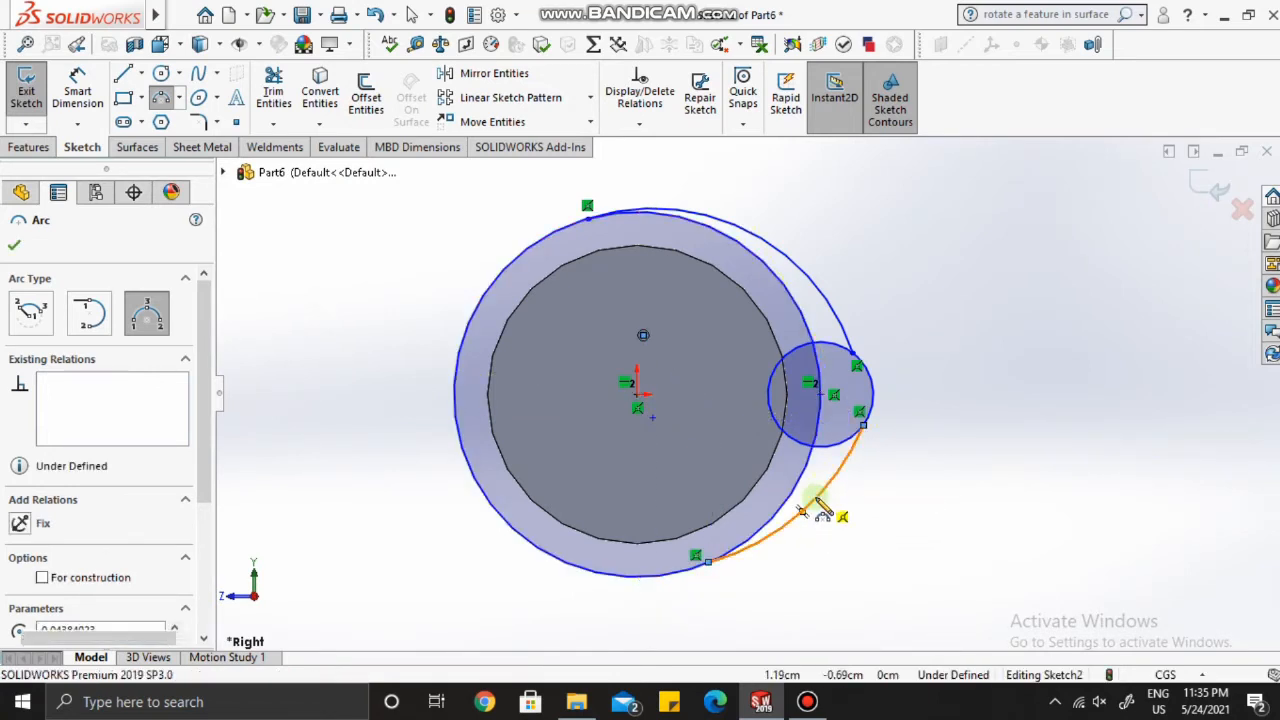
key(Escape)
Step: Dimension the large circle's diameter to 2.4 cm and the small circle's diameter to 1 cm
scroll(938, 363, down, 3)
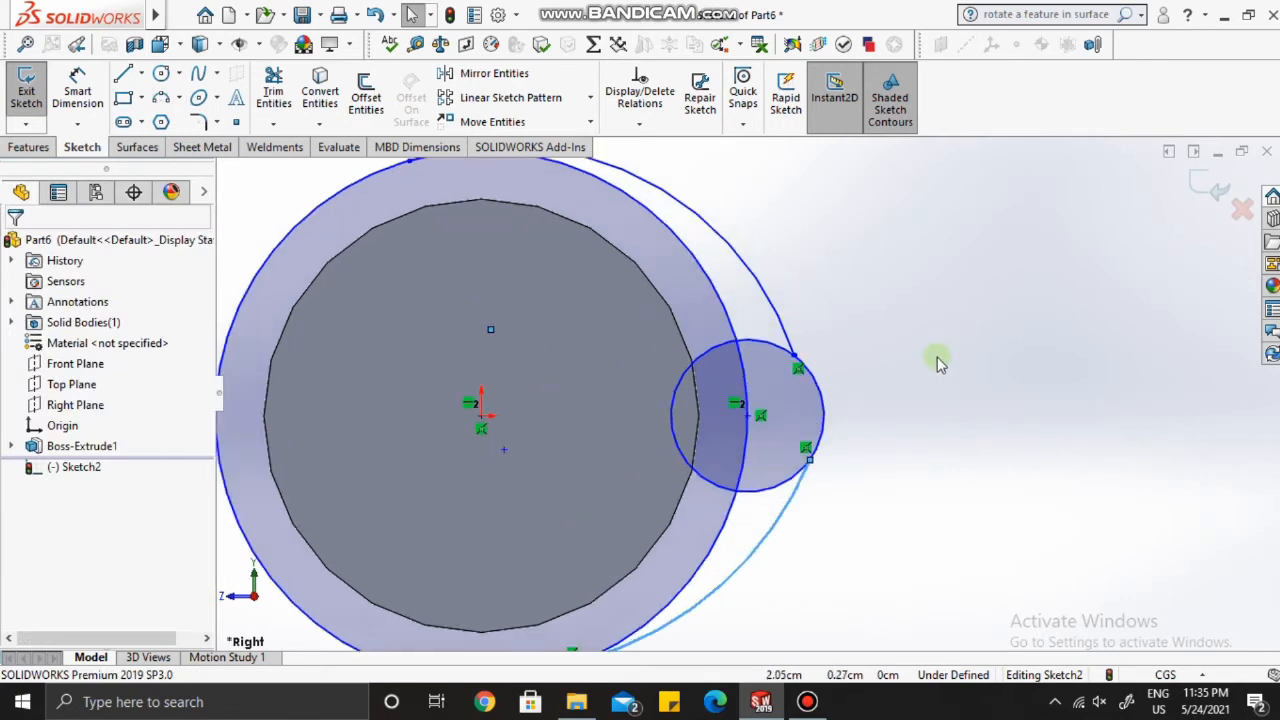
click(95, 90)
scroll(500, 286, up, 3)
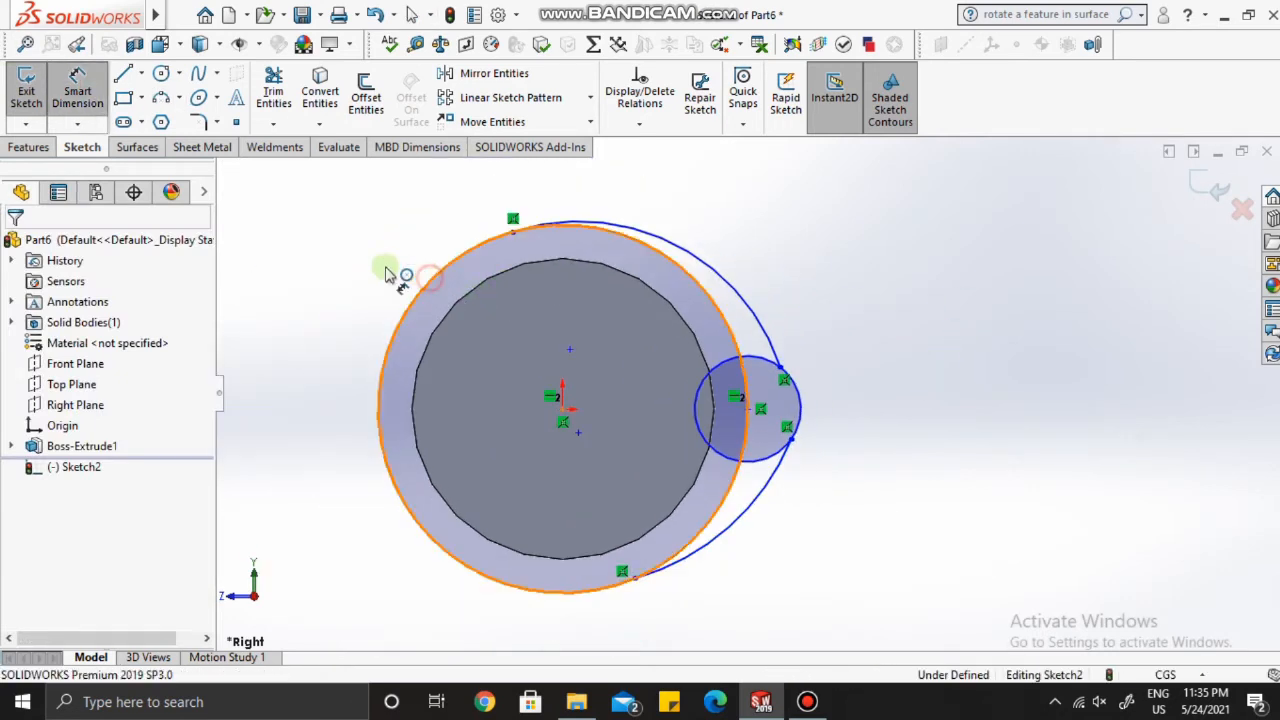
click(388, 275)
click(341, 245)
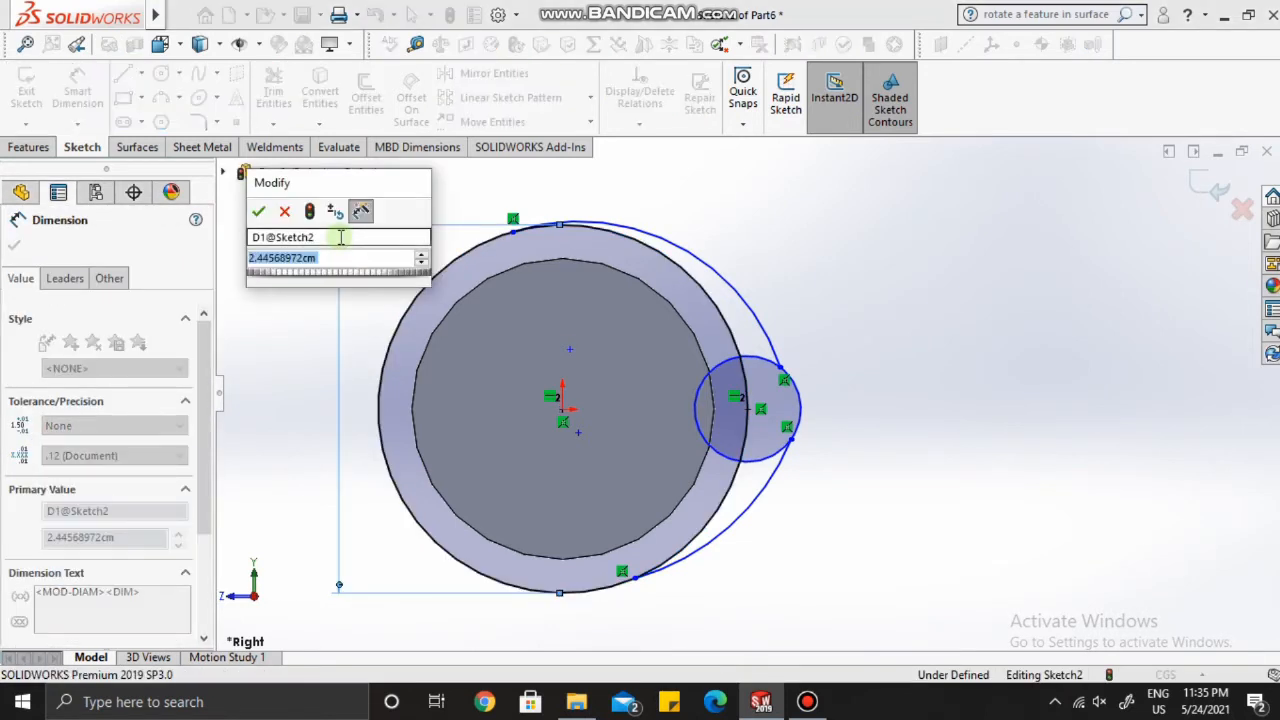
text(2.4)
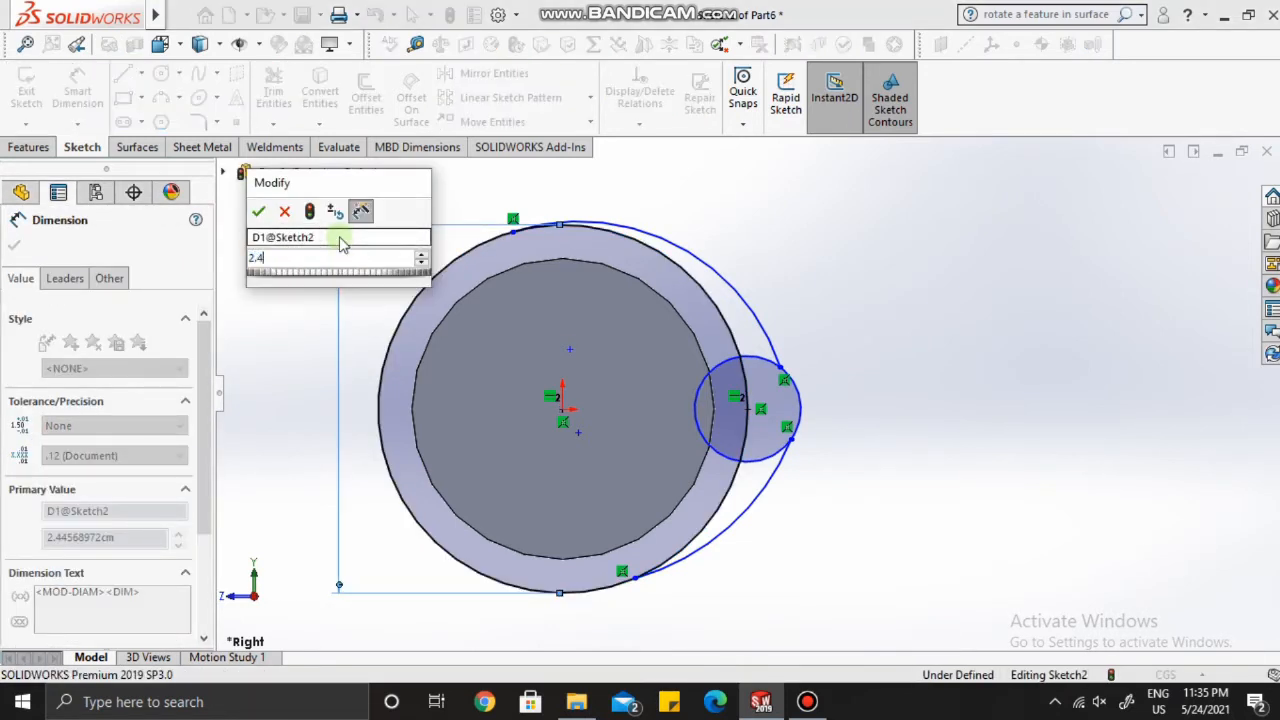
key(Return)
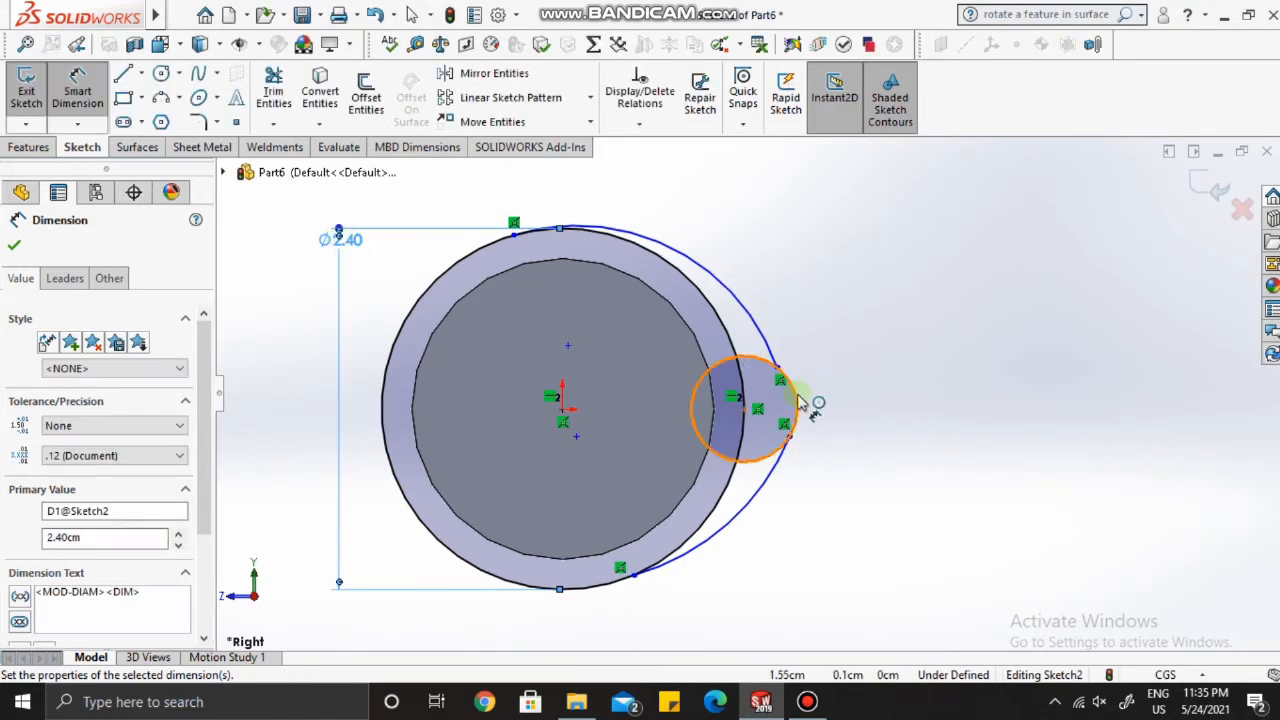
click(797, 398)
click(870, 370)
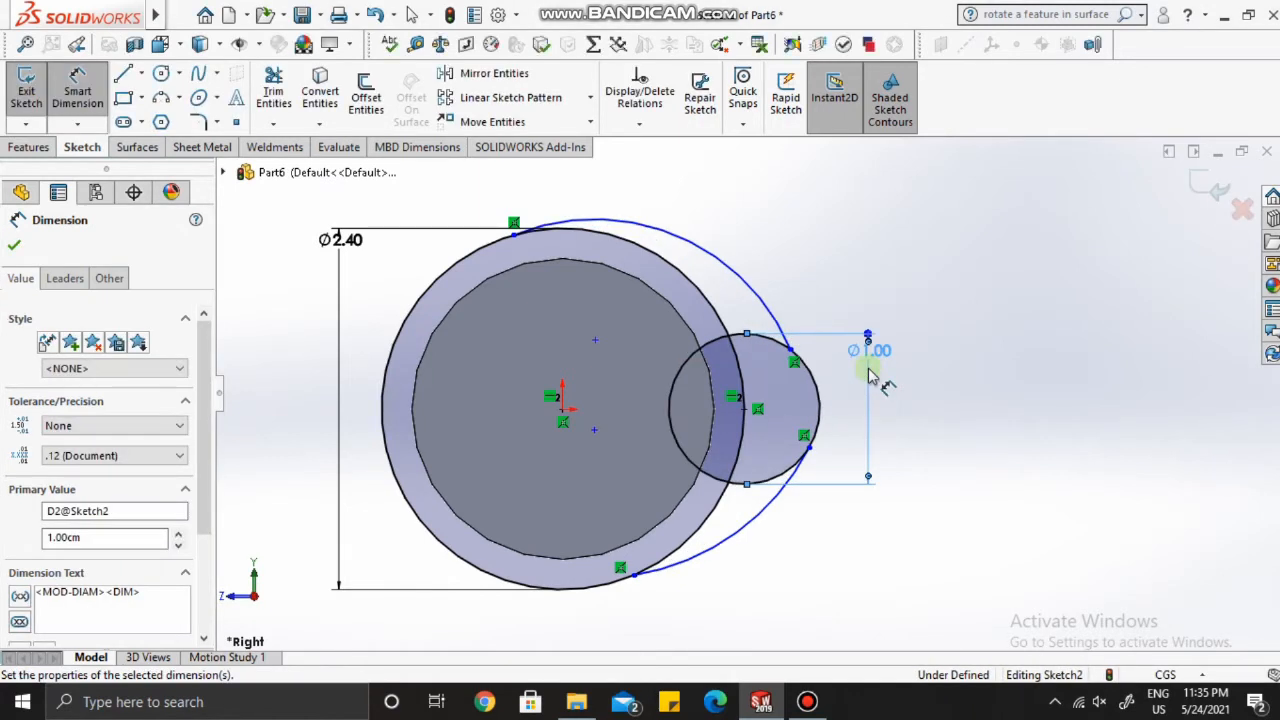
Step: Dimension the upper connecting arc with a radius of 1.6 cm
click(700, 246)
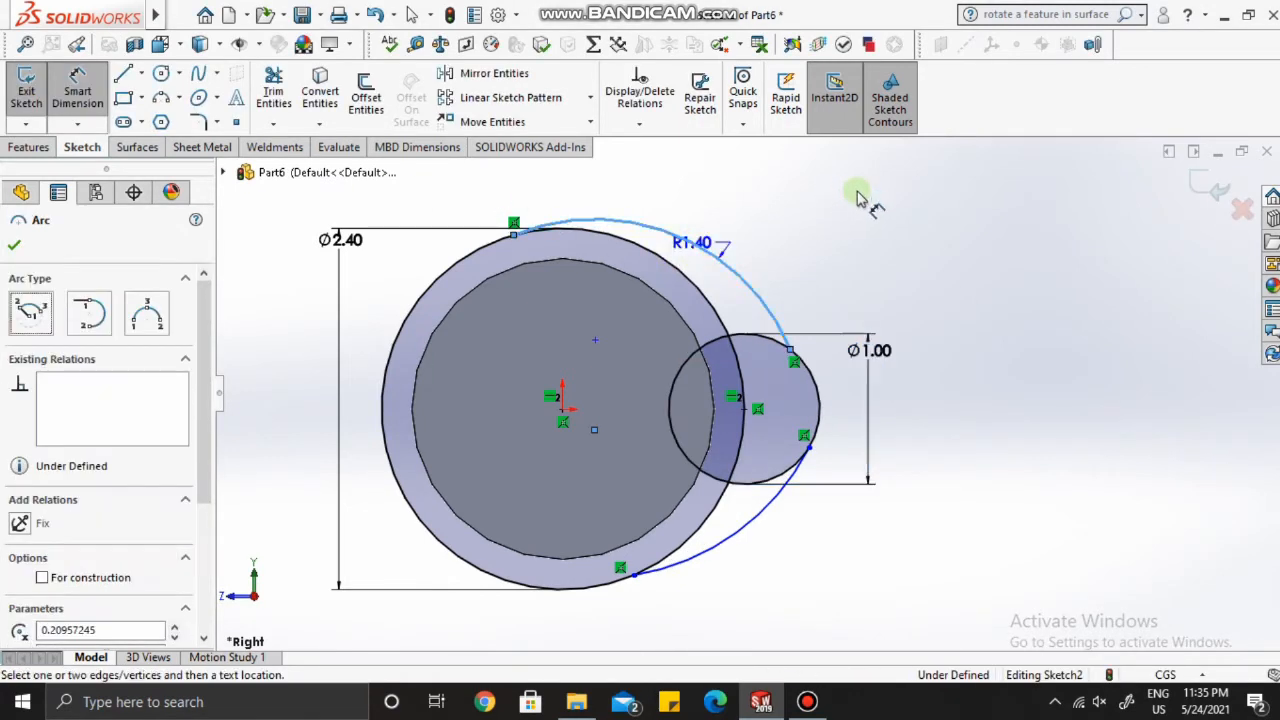
click(855, 200)
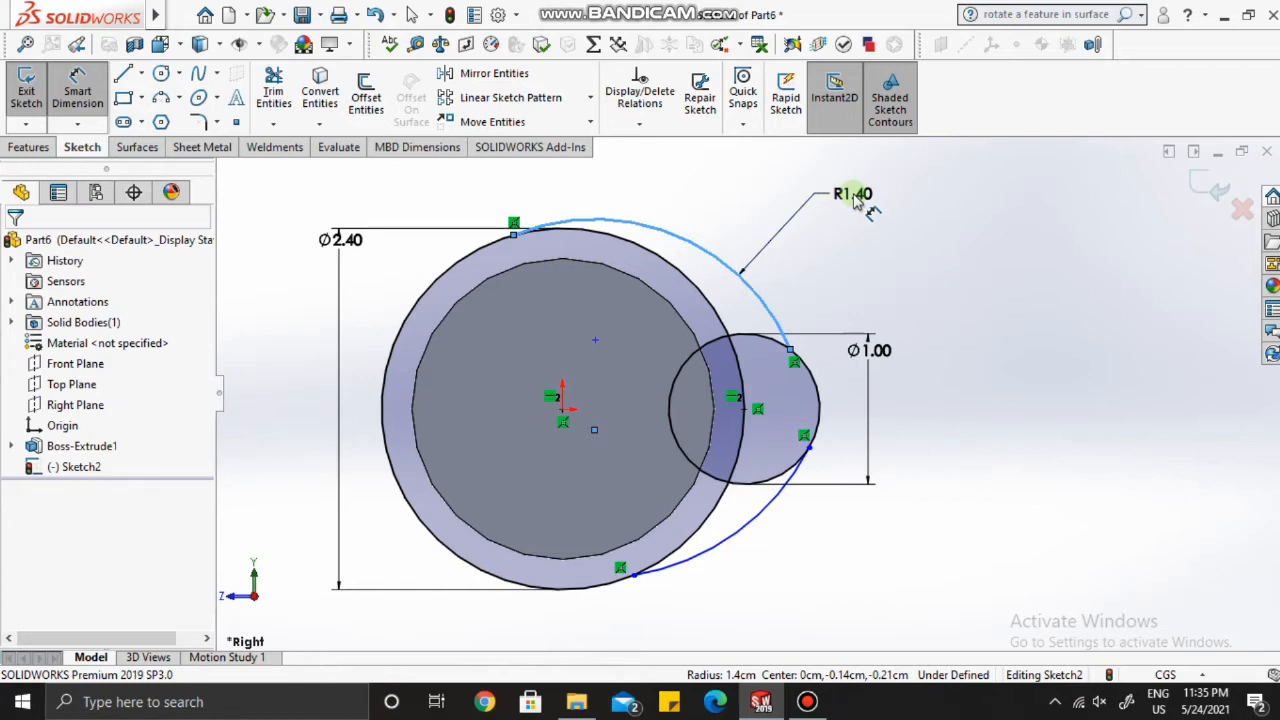
key(Return)
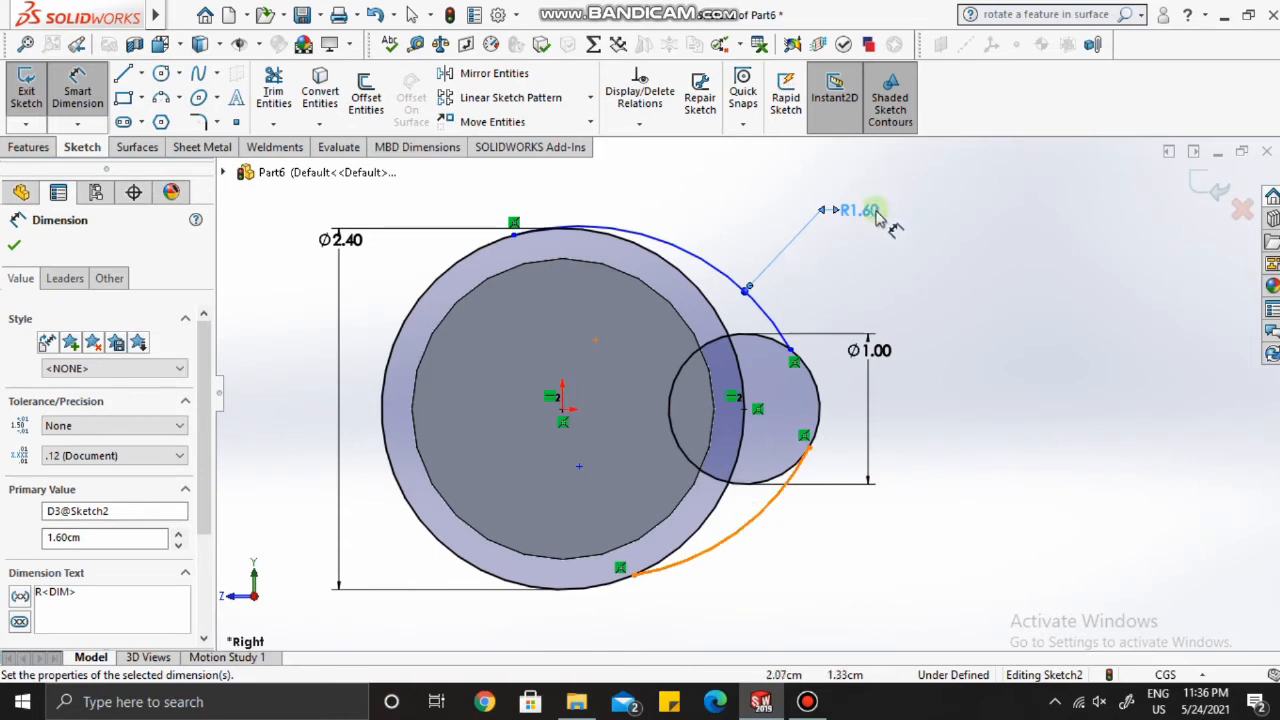
Step: Dimension the lower connecting arc with a radius of 4 cm and finish dimensioning
click(742, 533)
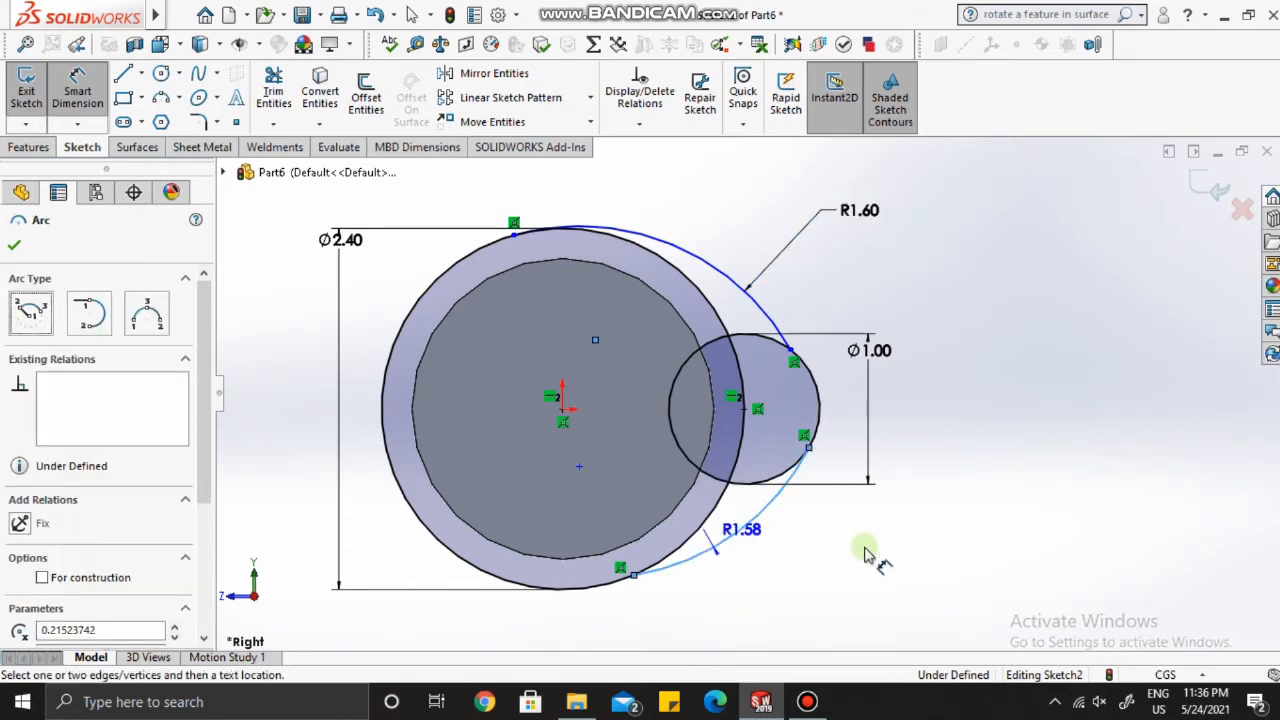
click(852, 566)
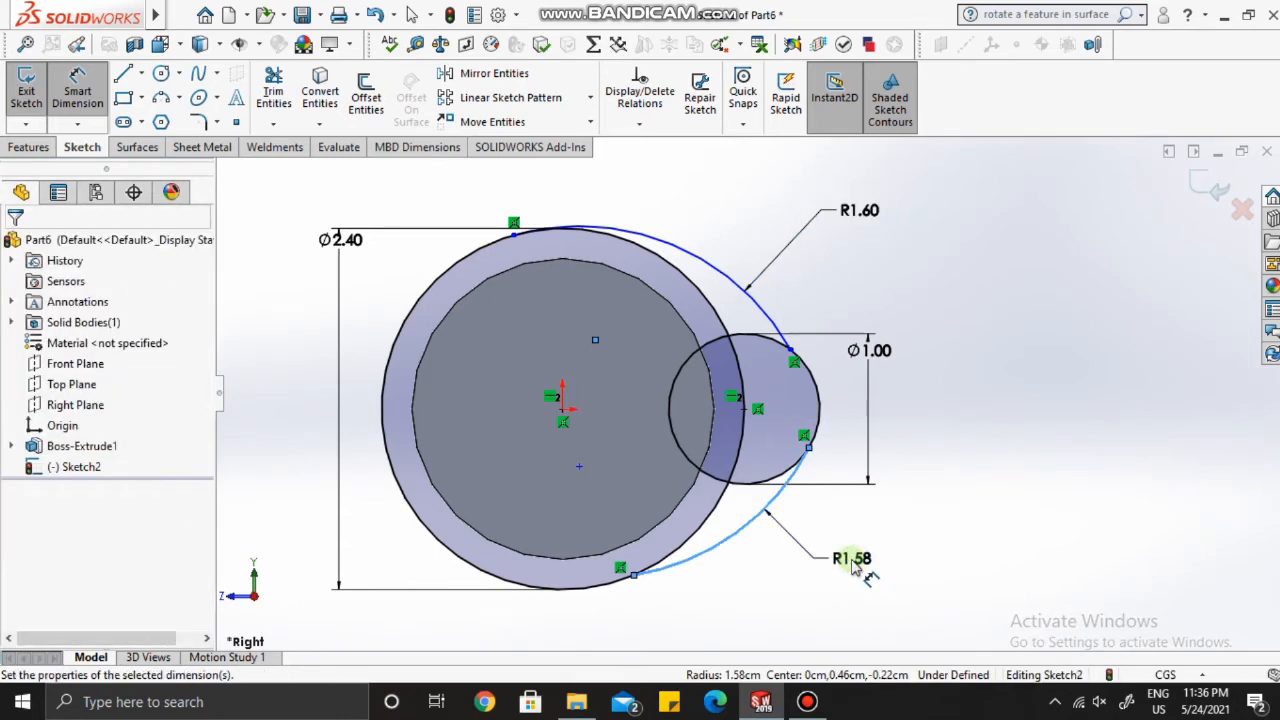
text(4)
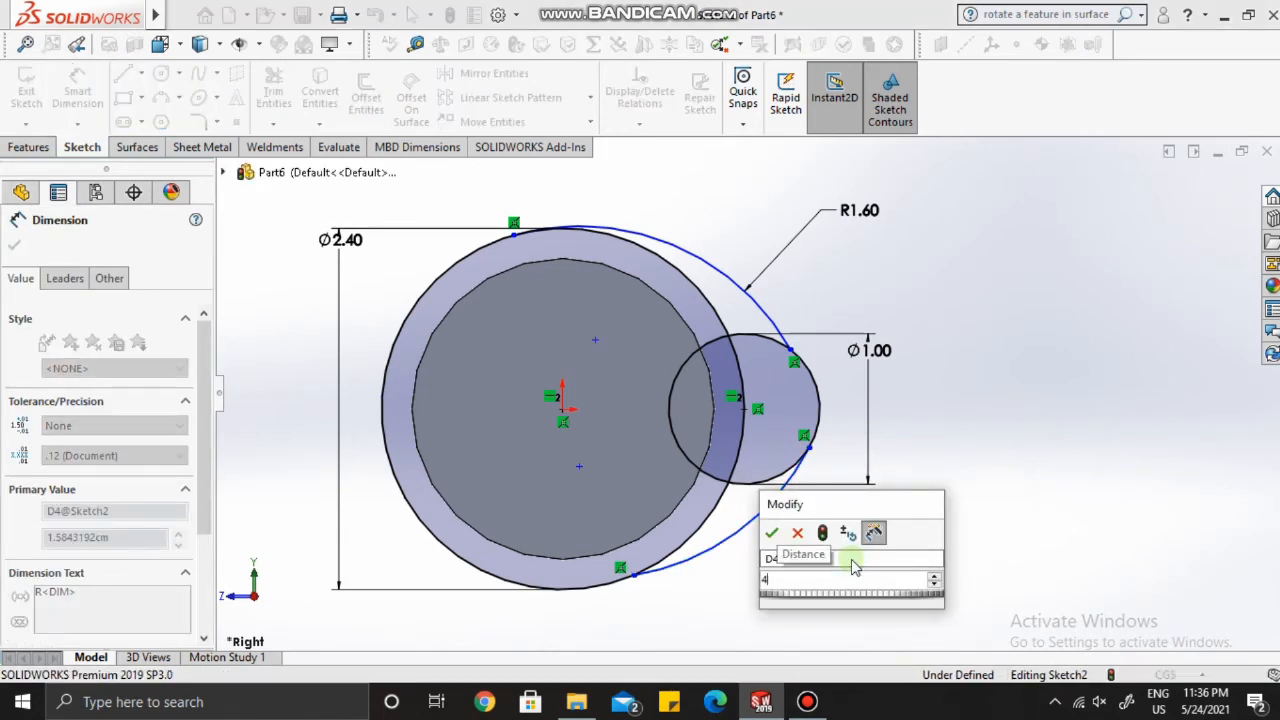
key(Return)
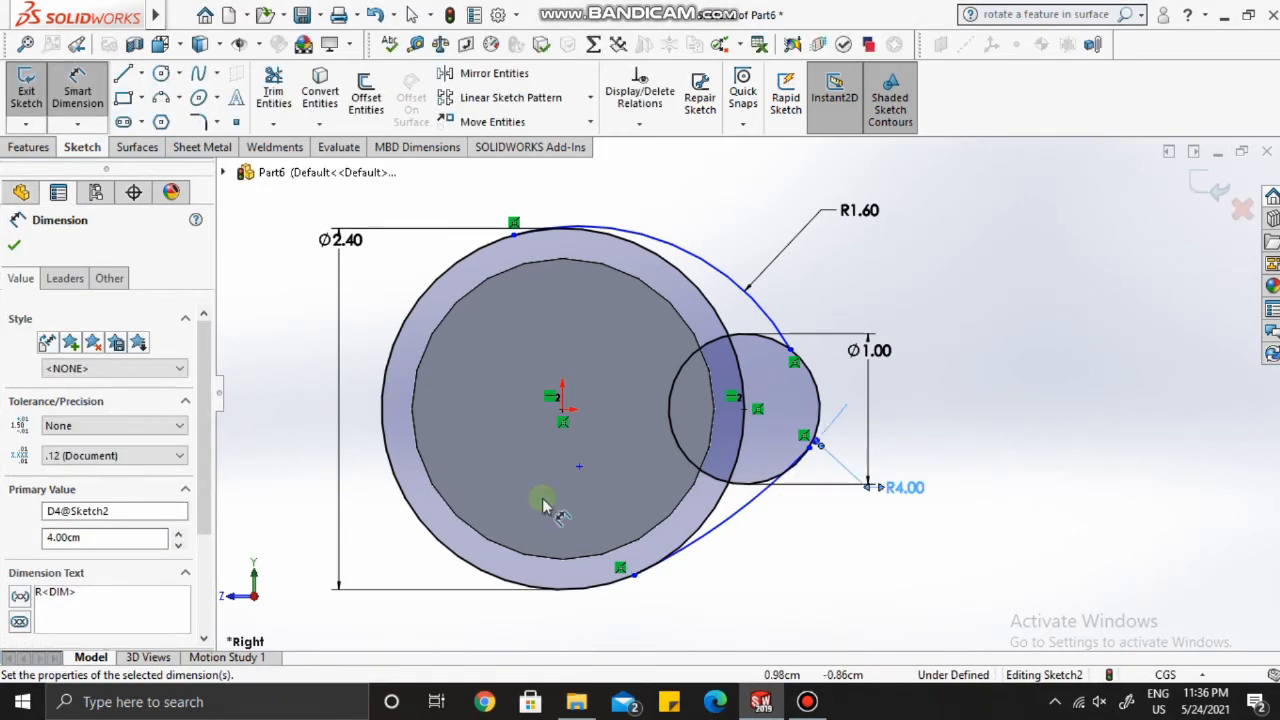
click(14, 249)
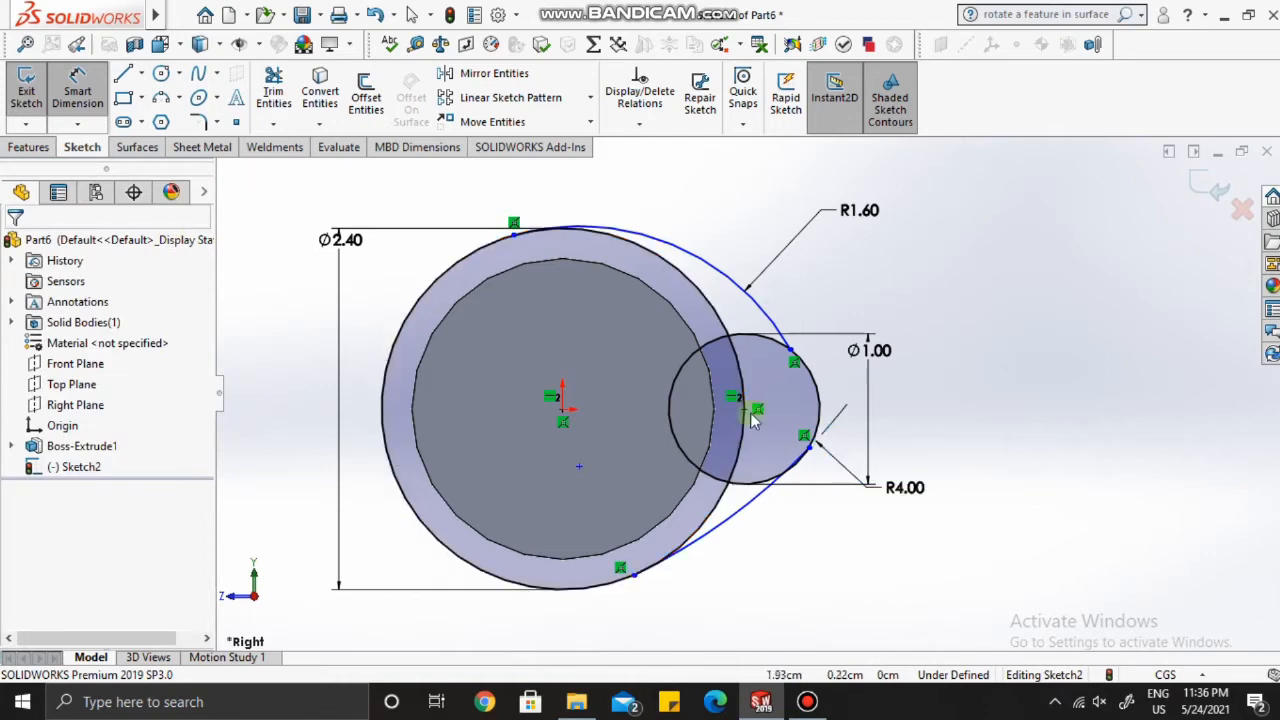
Step: Trim to closest the portions of both circles that lie inside the lobe outline formed by the two connecting arcs
scroll(755, 410, down, 4)
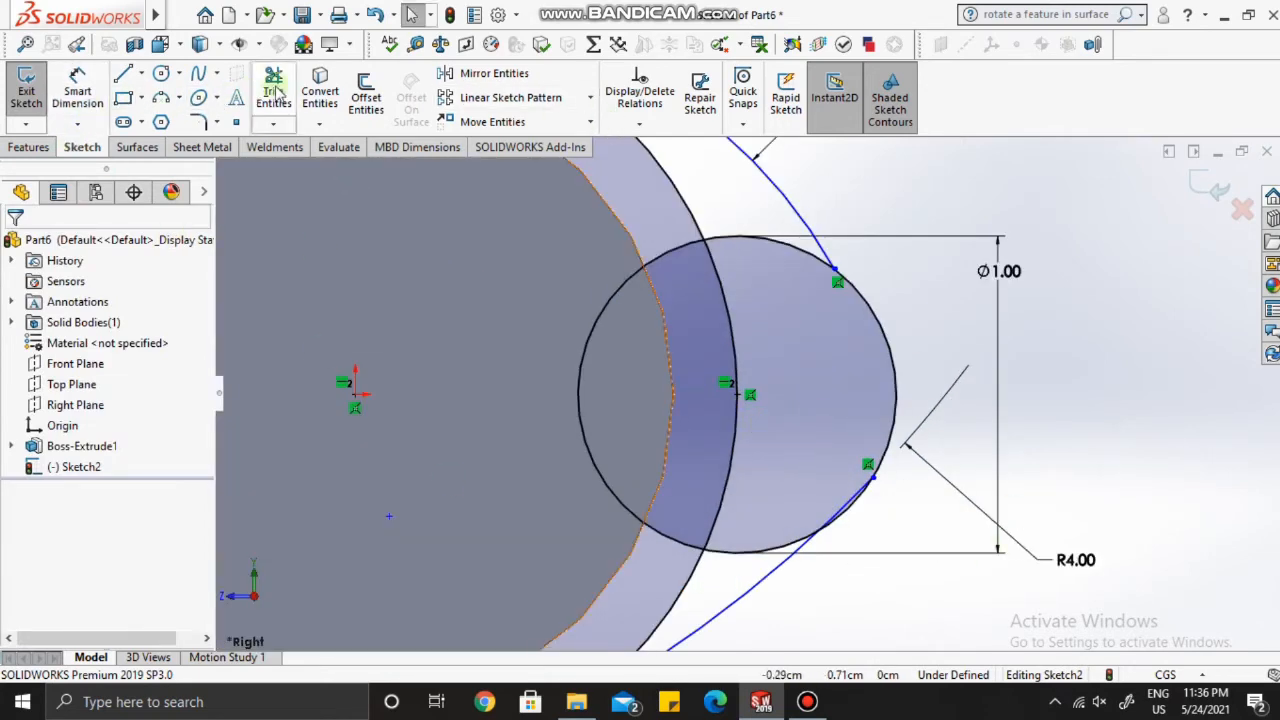
click(274, 92)
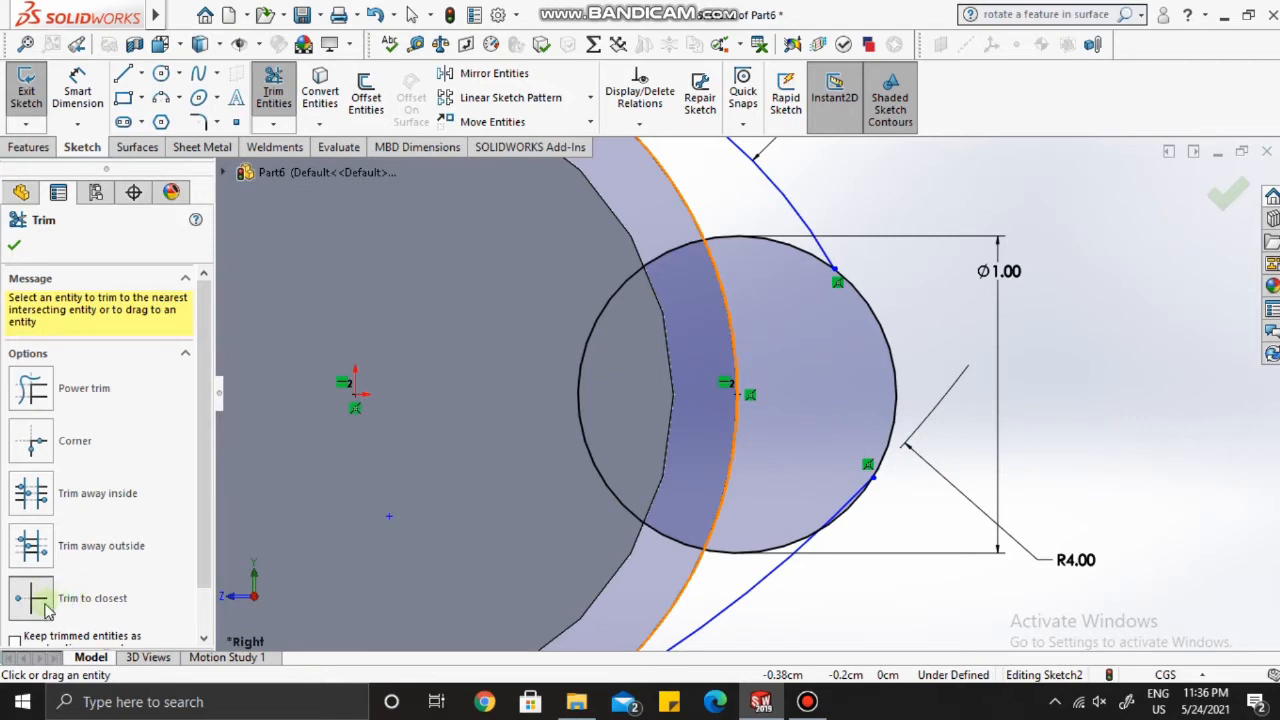
scroll(738, 348, up, 3)
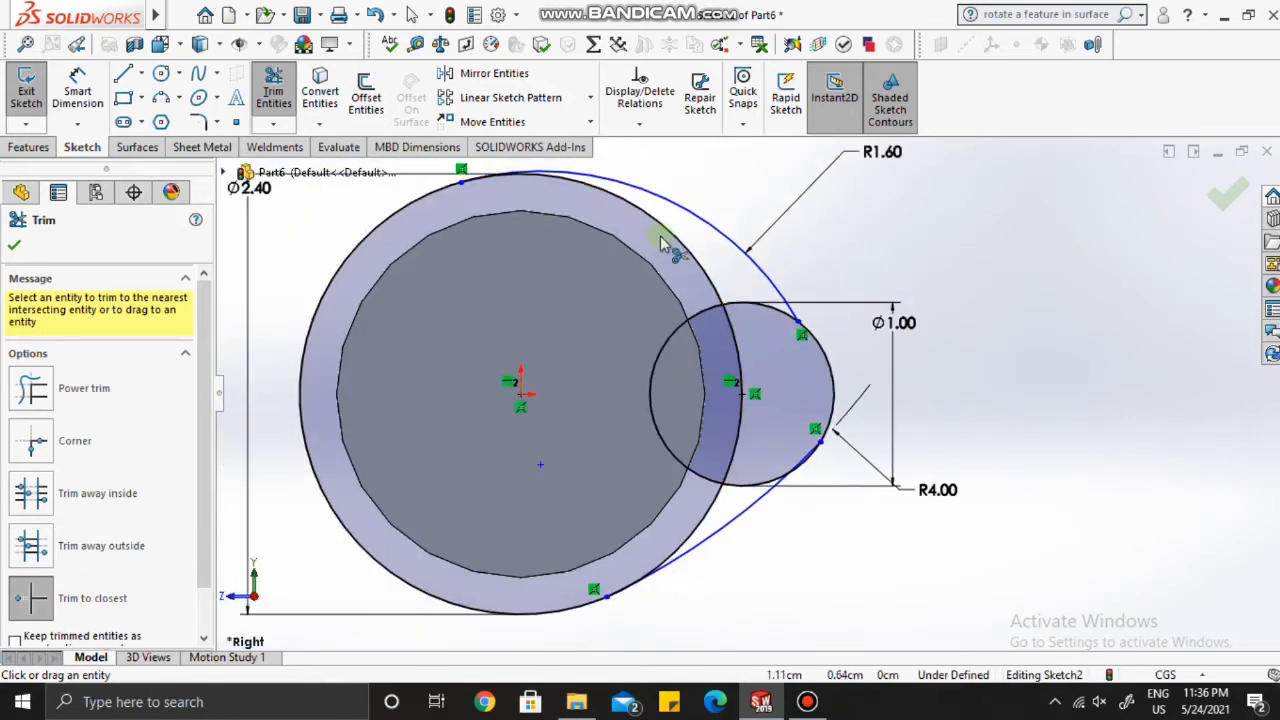
click(665, 232)
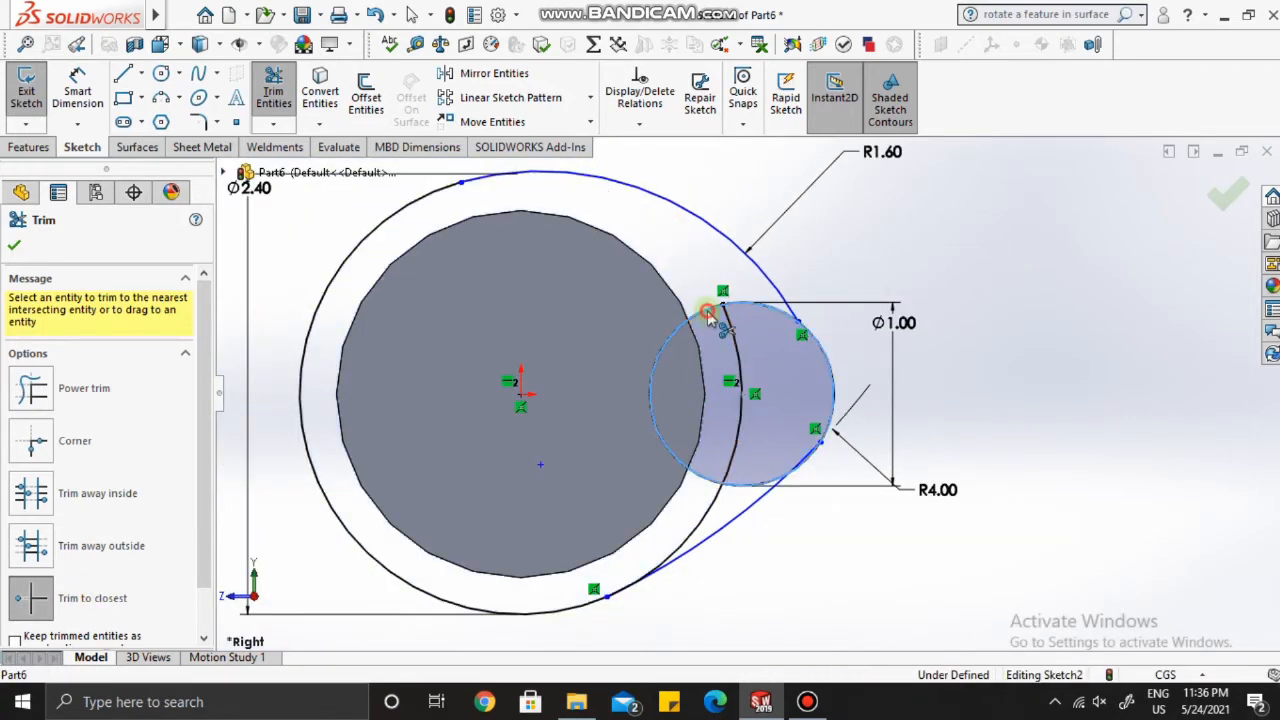
click(702, 318)
click(741, 358)
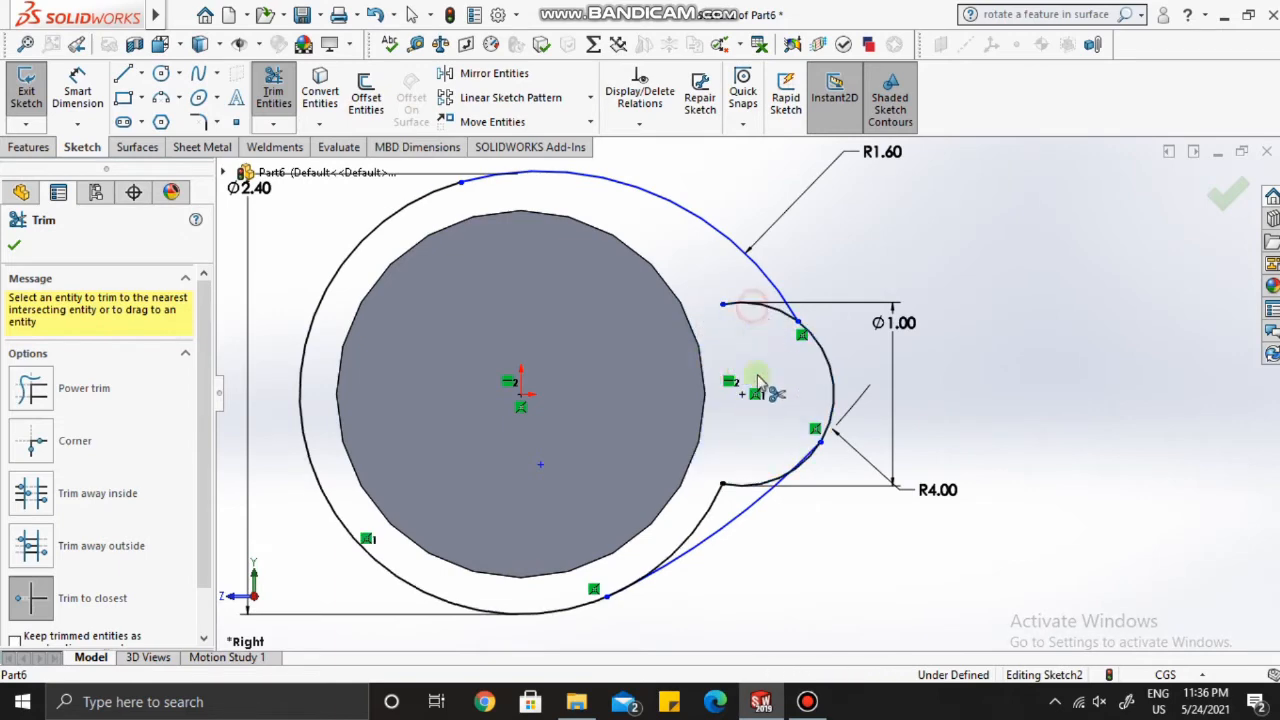
click(749, 486)
click(714, 492)
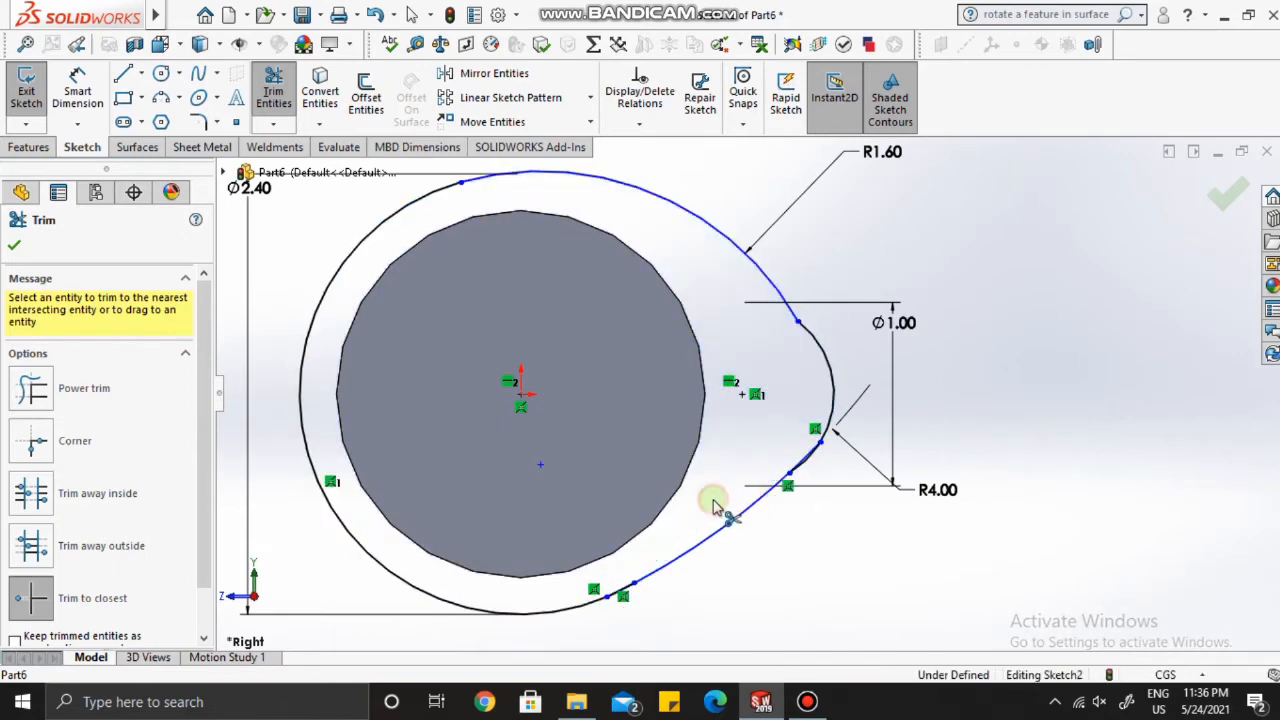
Step: Trim the leftover large-circle and small-circle slivers at both ends of the lower connecting arc to close the profile
scroll(680, 502, up, 5)
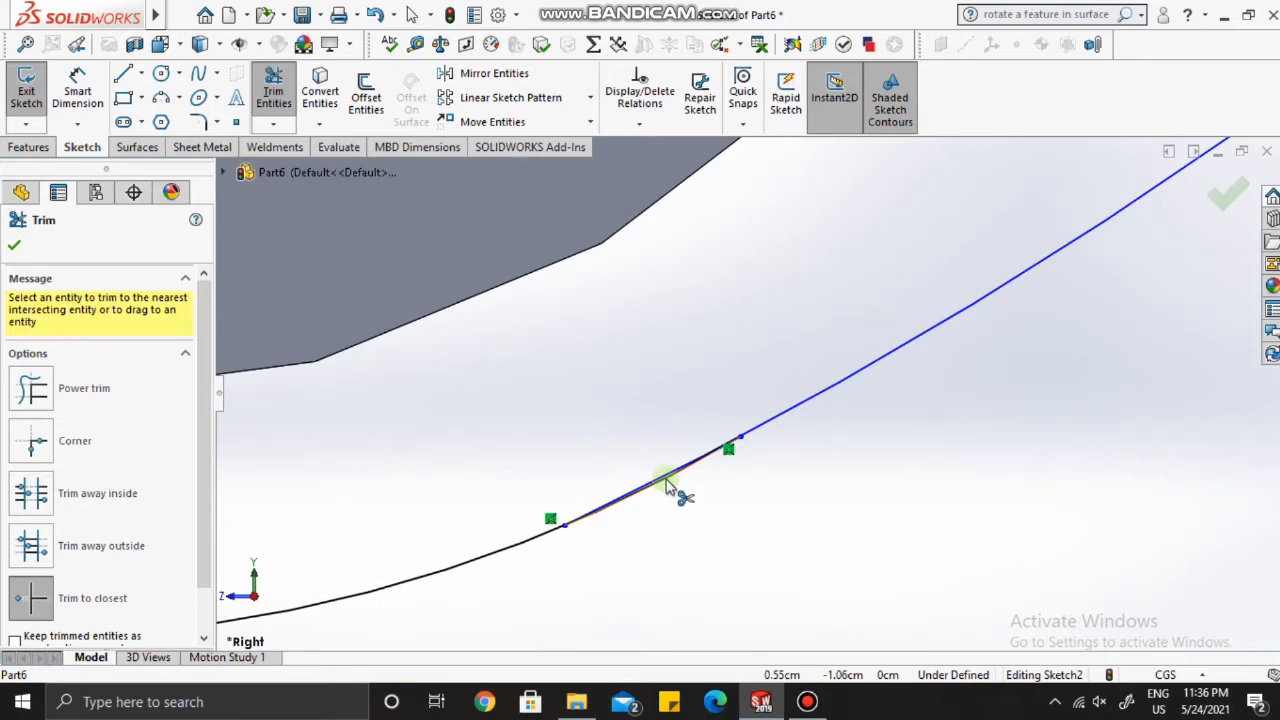
click(674, 496)
scroll(856, 417, down, 5)
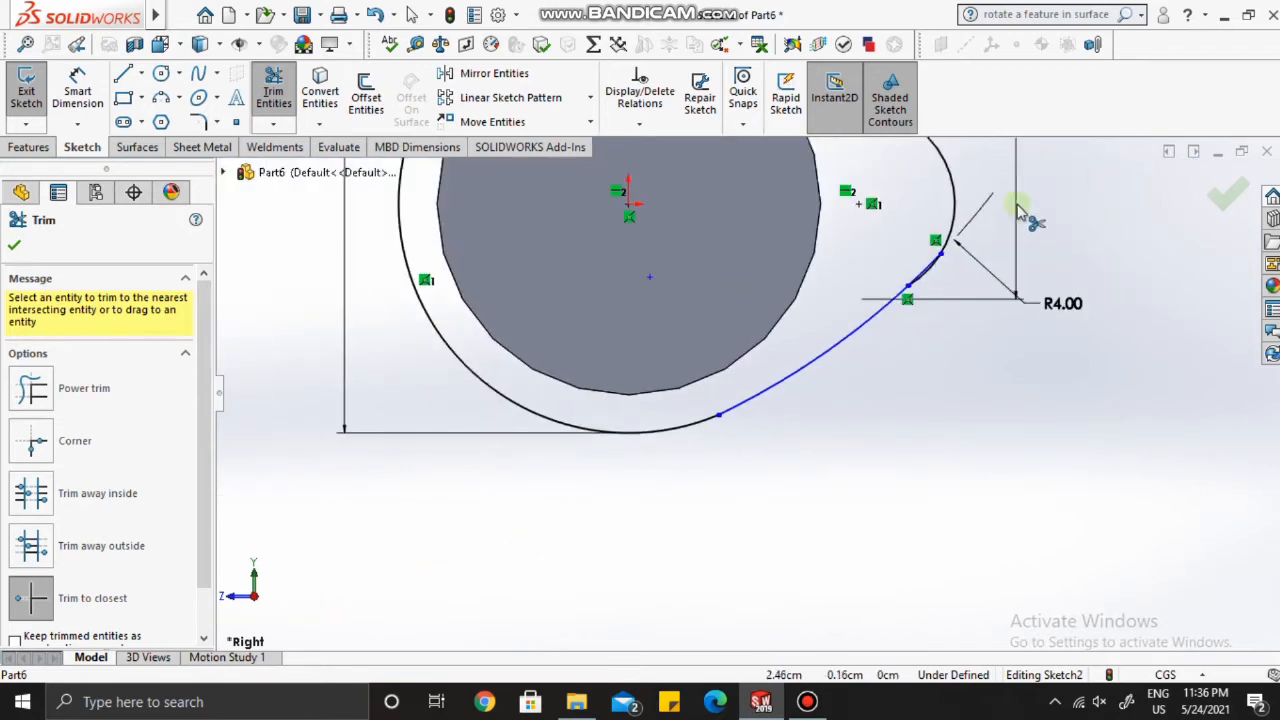
scroll(920, 320, up, 3)
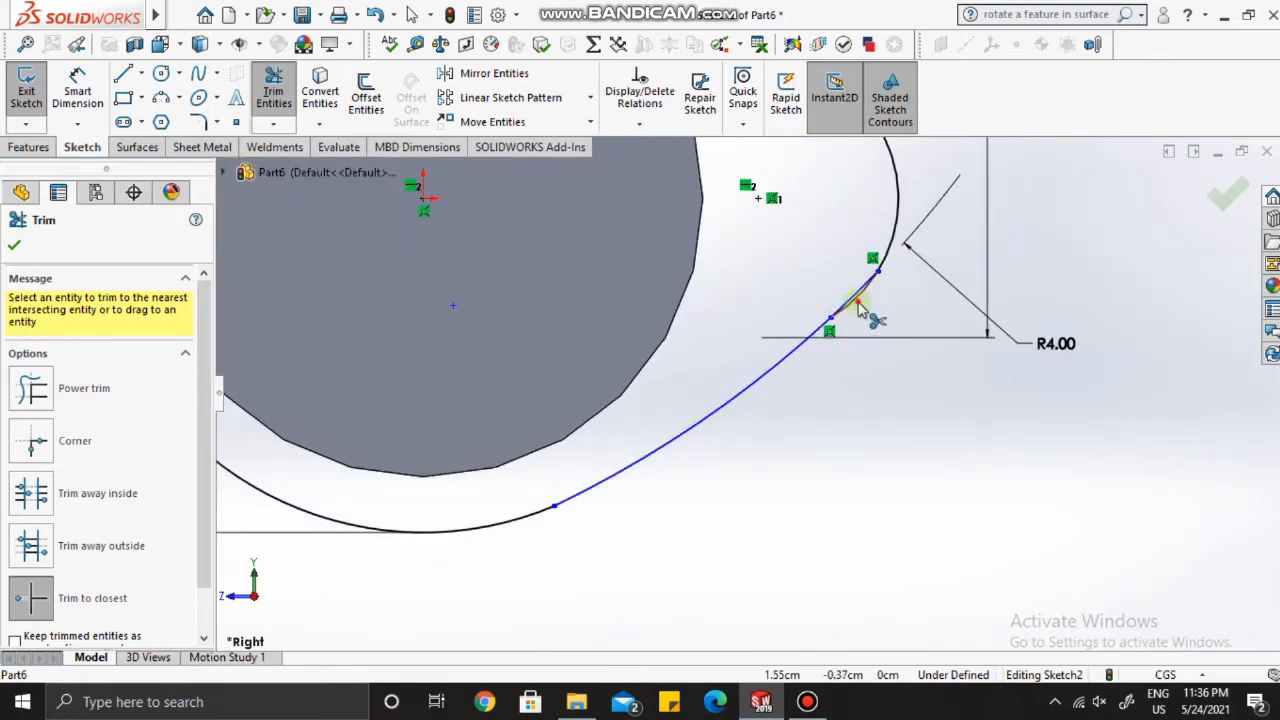
click(858, 303)
scroll(668, 288, down, 3)
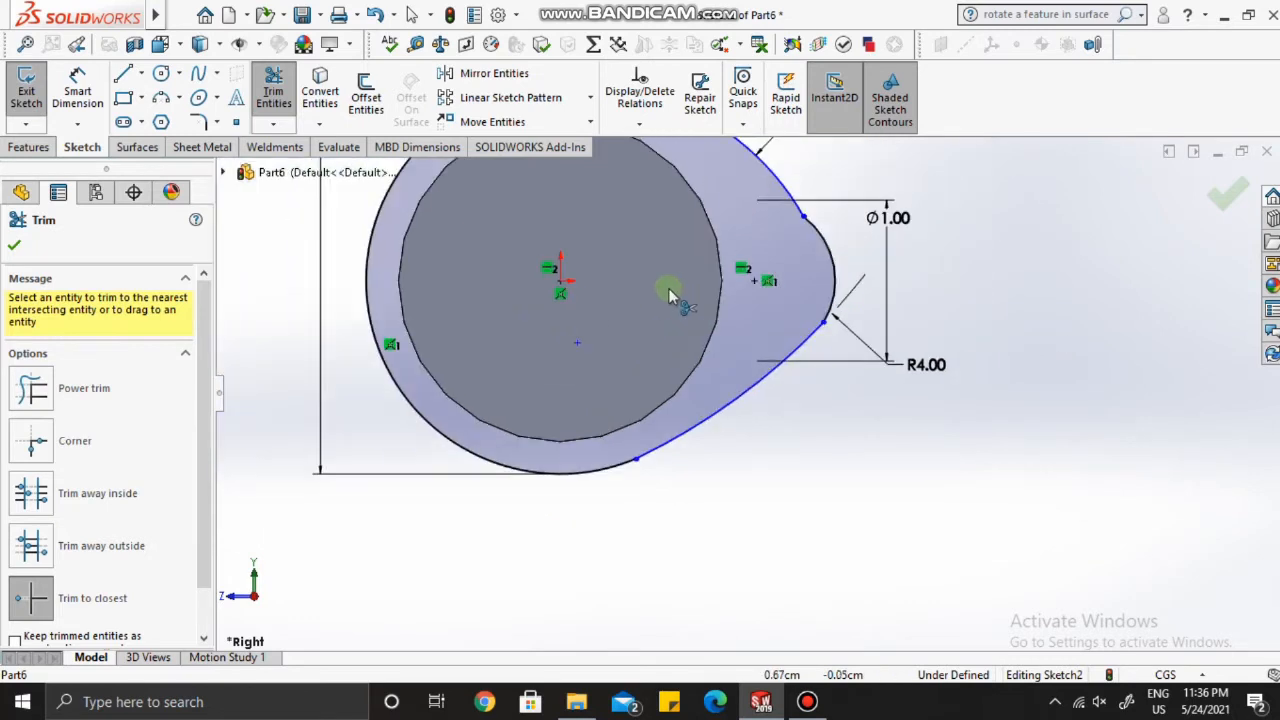
click(14, 246)
Step: Add a tangent relation between the large 2.4 cm arc and the upper R1.6 connecting arc
scroll(771, 263, down, 3)
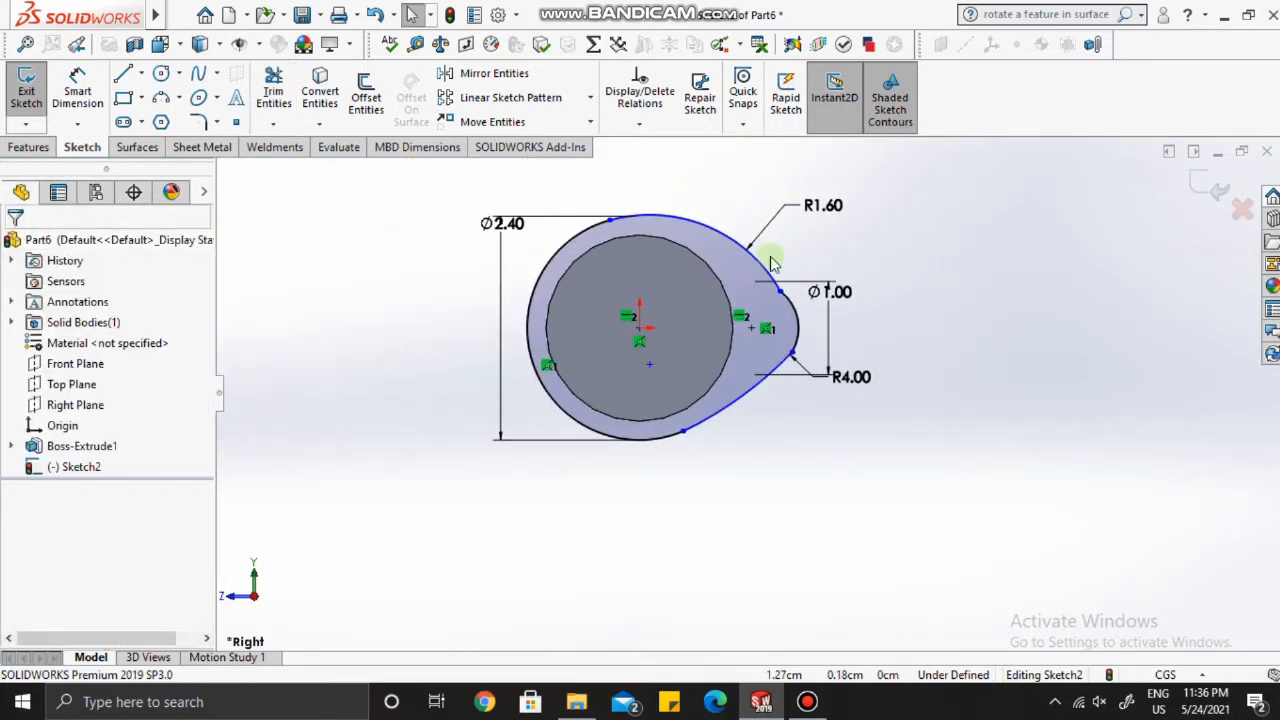
click(655, 127)
click(664, 170)
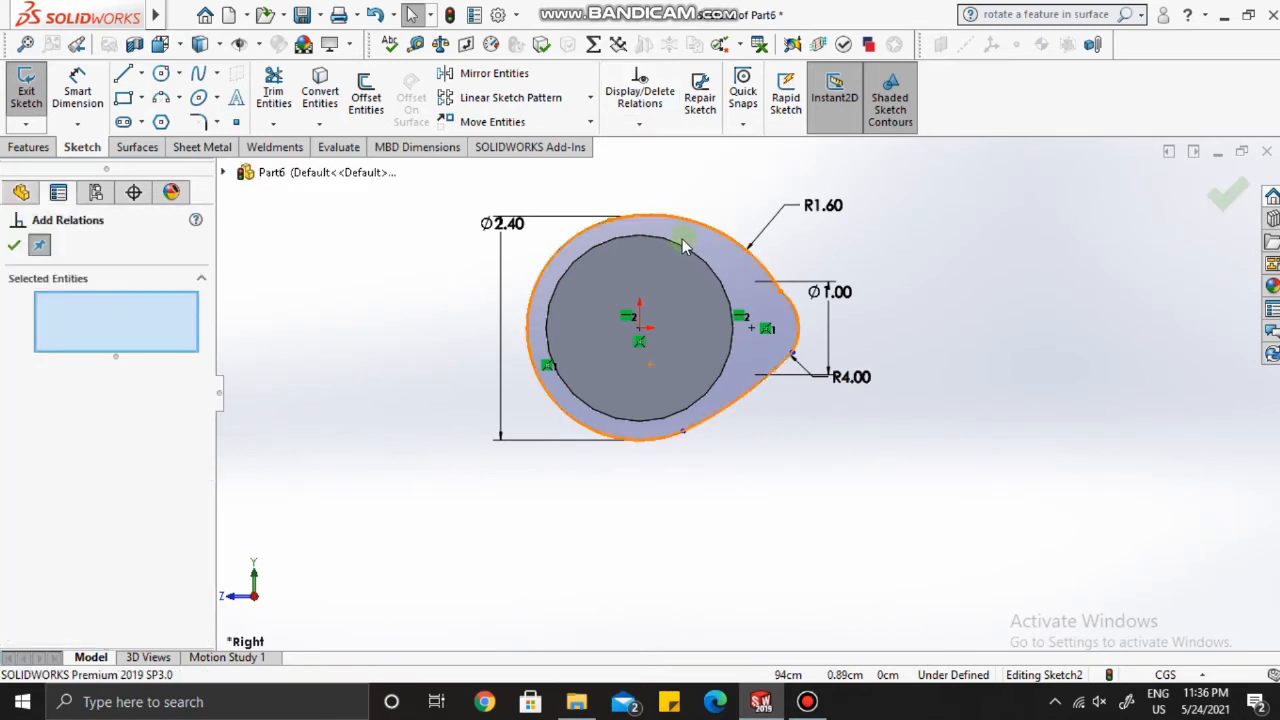
scroll(605, 252, down, 4)
click(620, 240)
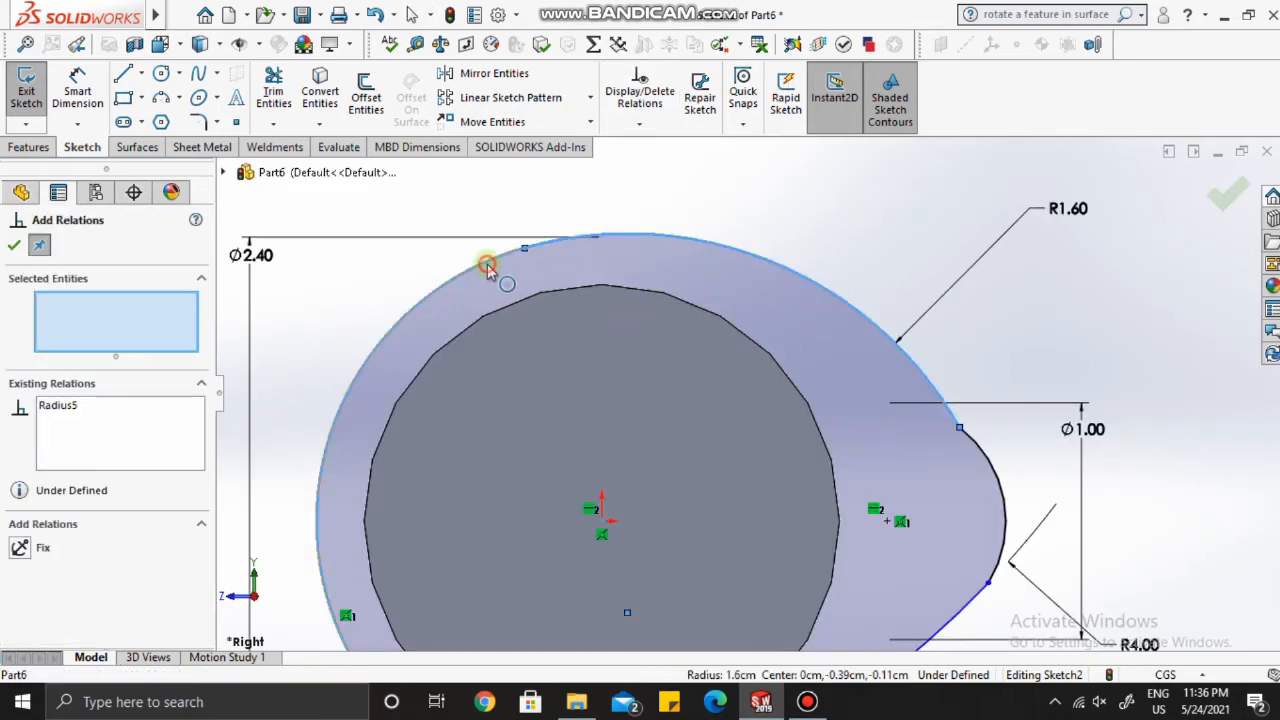
click(490, 265)
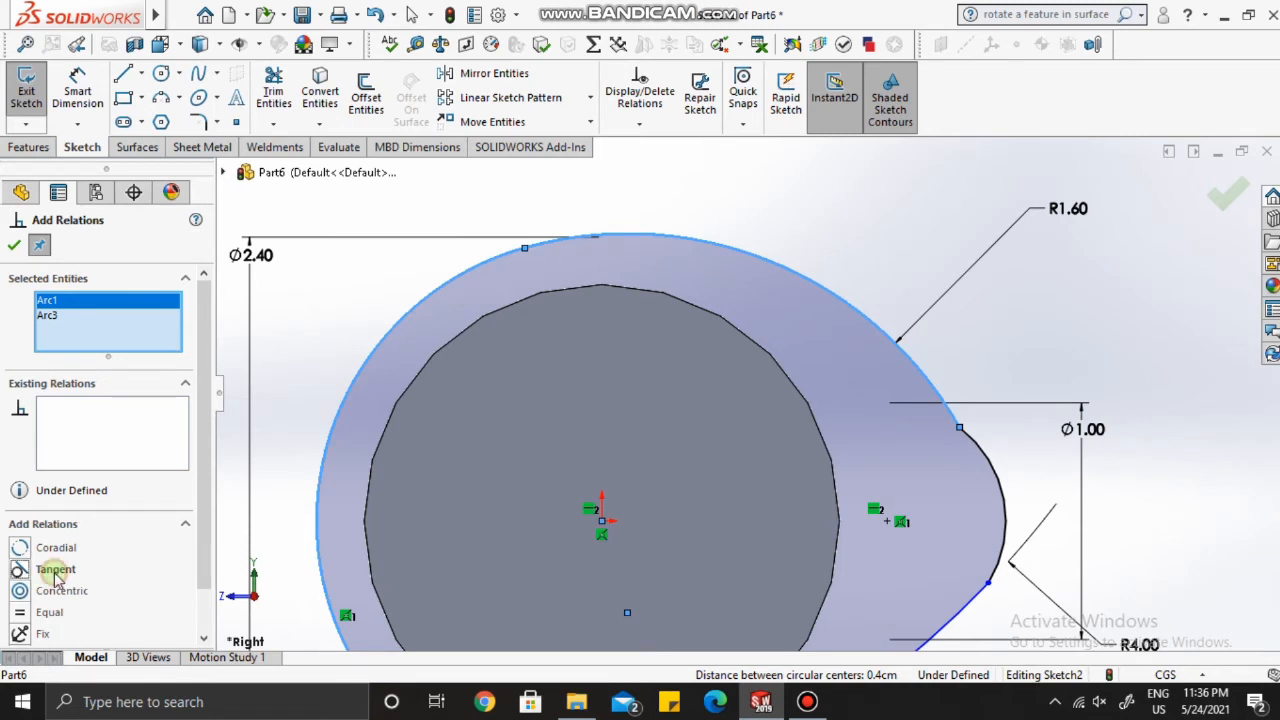
click(14, 246)
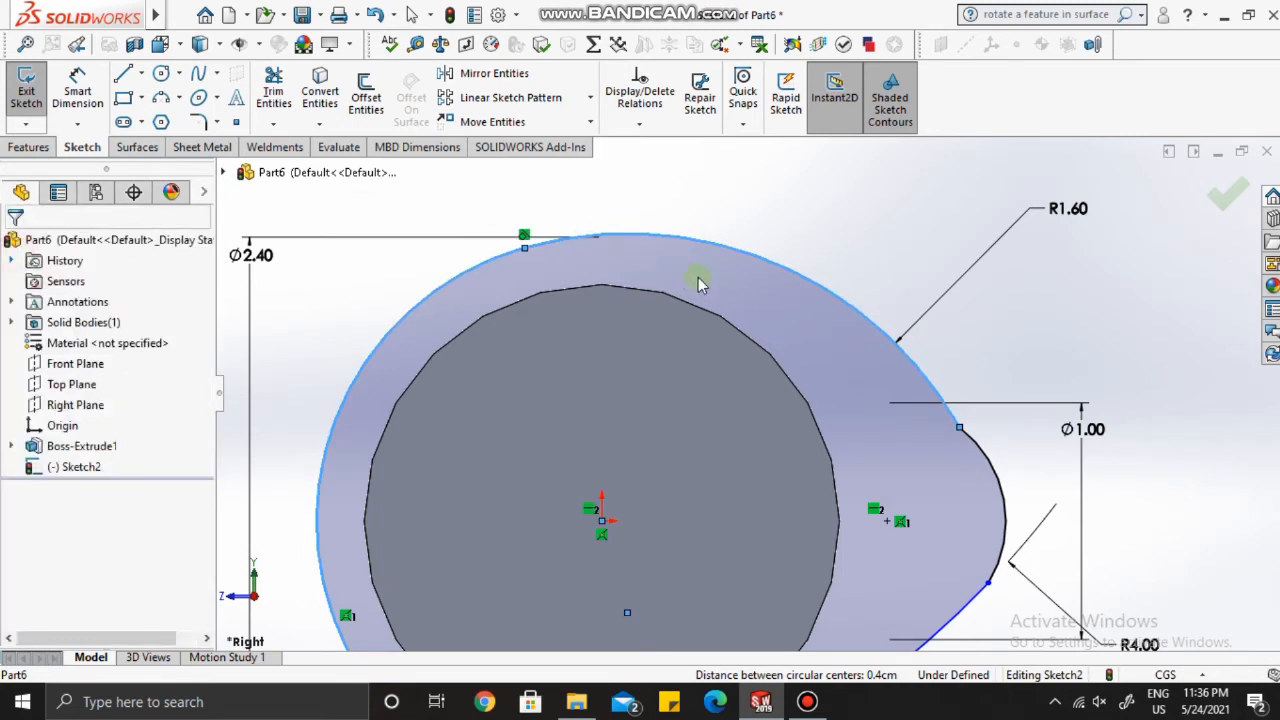
Step: Add a tangent relation between the small nose arc and the upper R1.6 connecting arc
scroll(698, 285, up, 3)
click(641, 126)
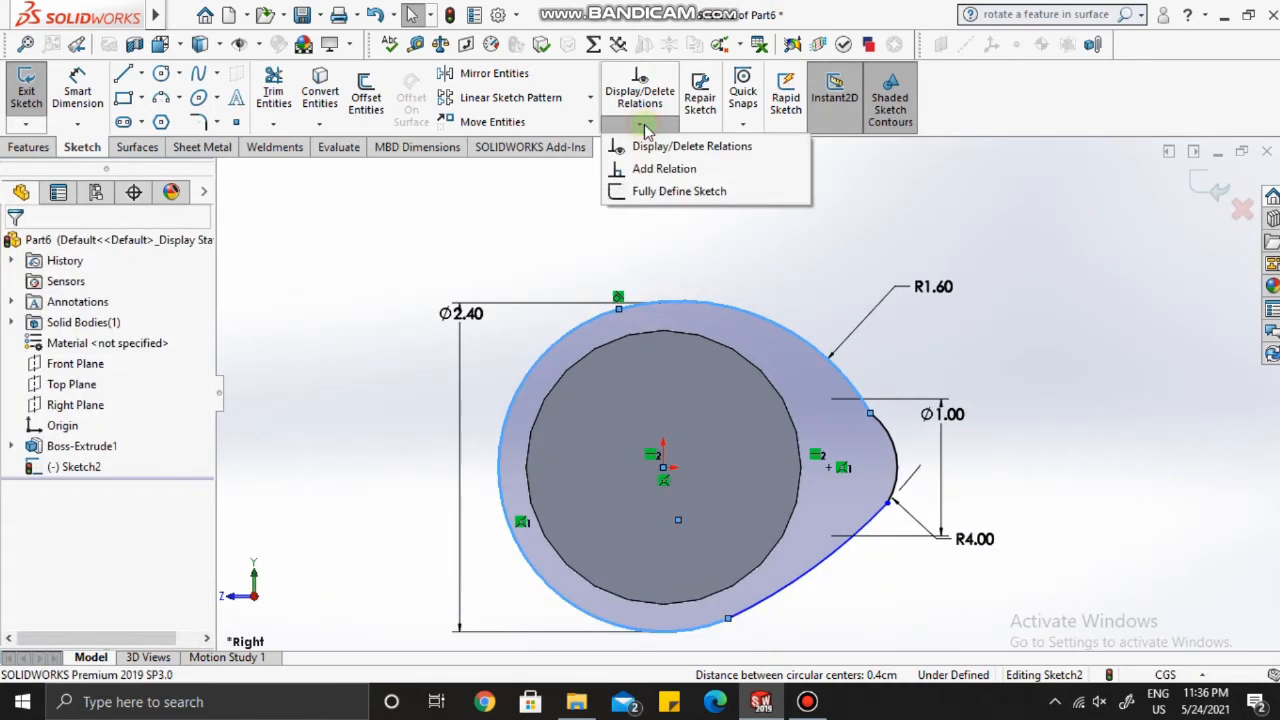
click(951, 190)
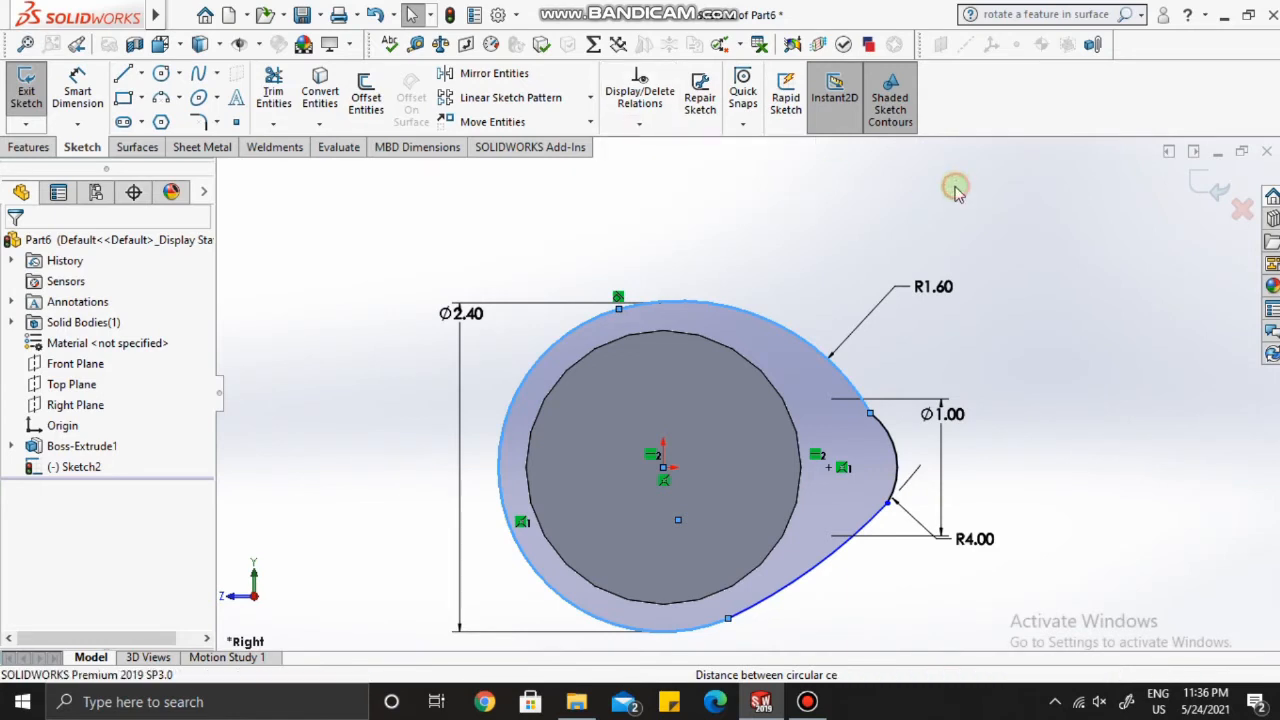
click(641, 125)
click(630, 164)
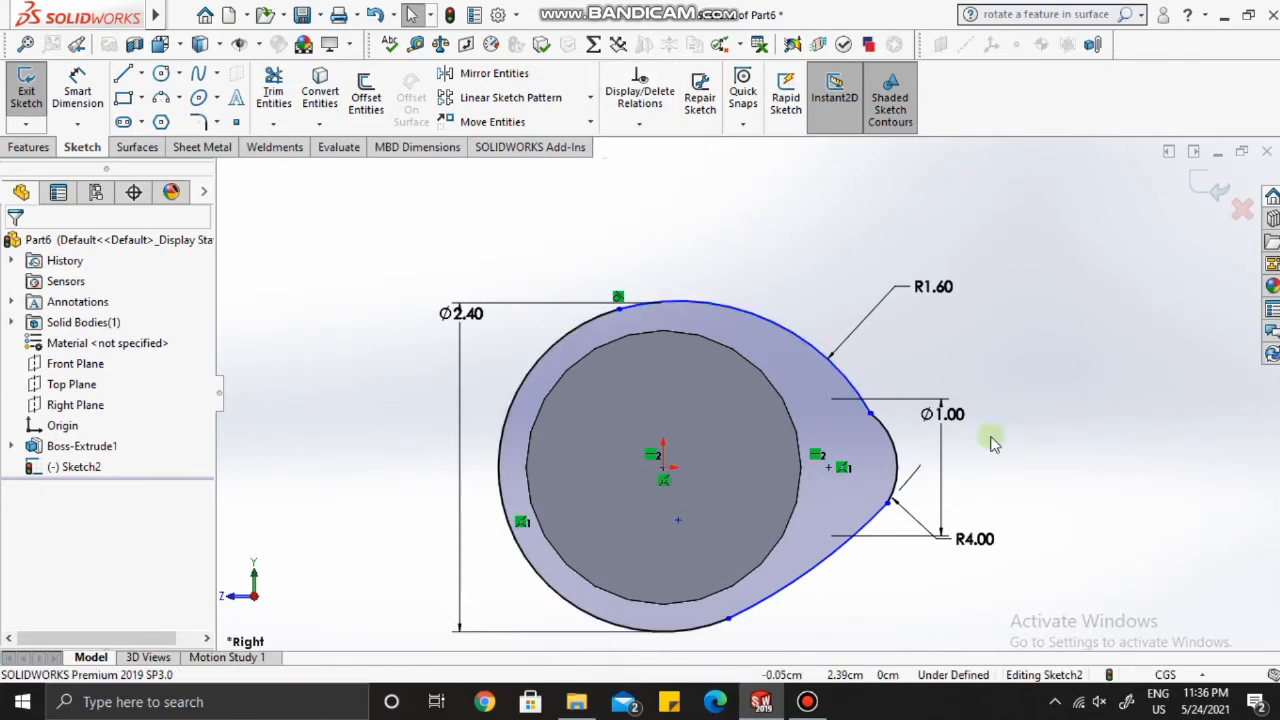
click(900, 460)
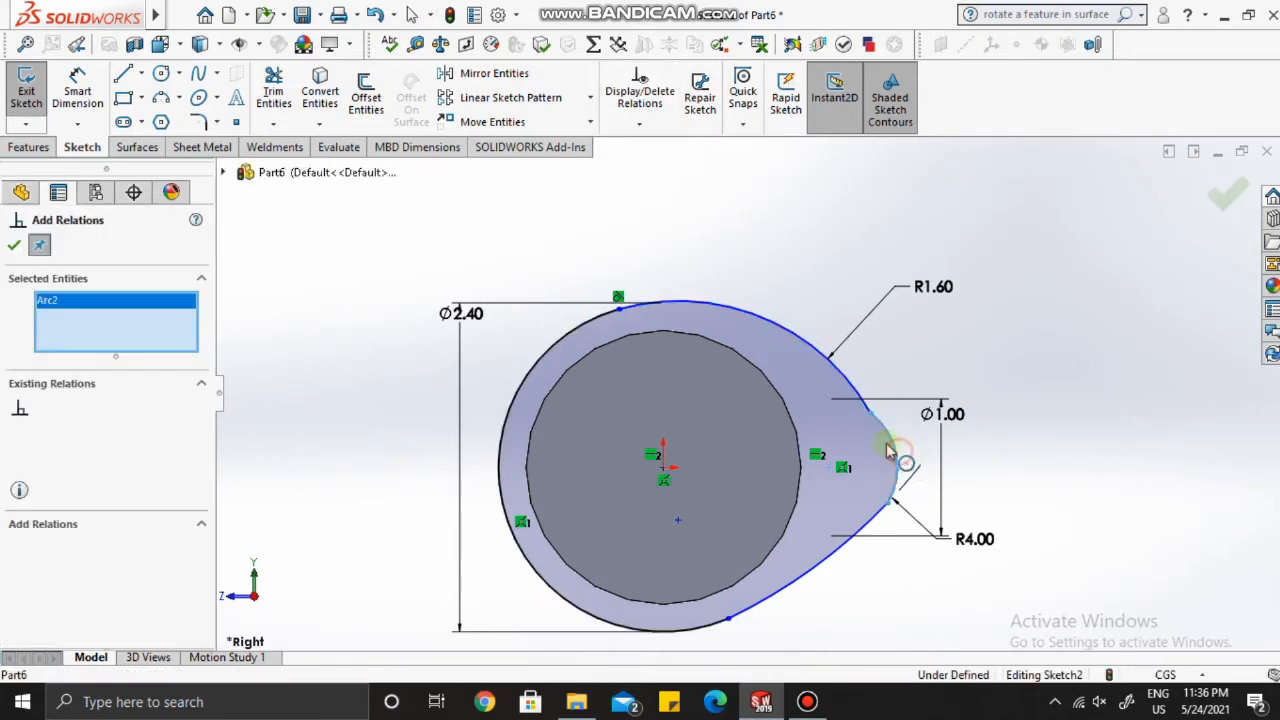
click(814, 349)
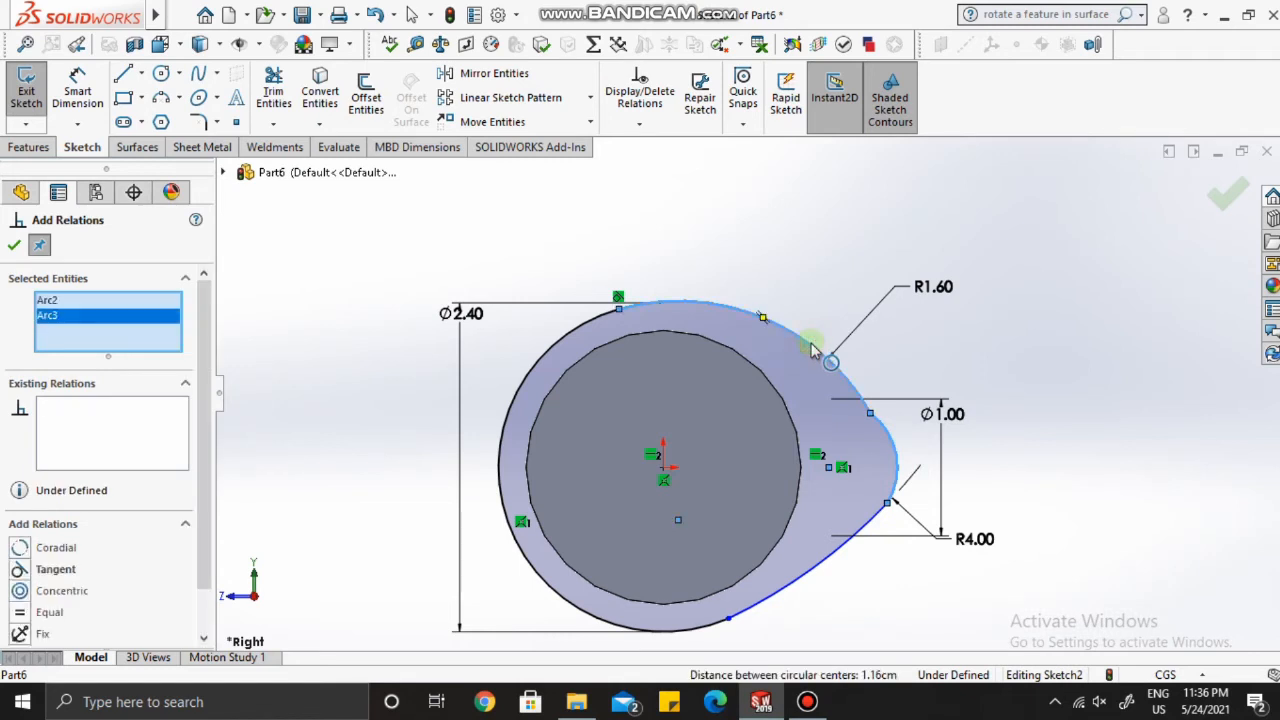
click(50, 569)
click(16, 245)
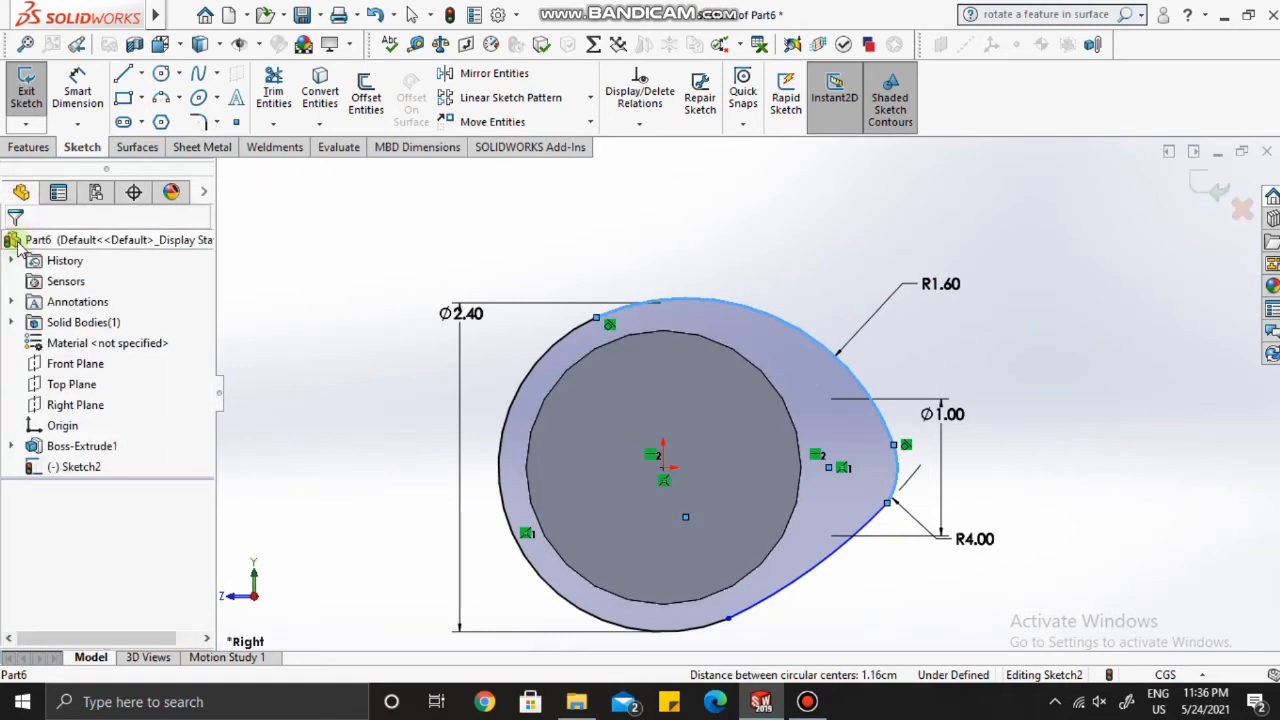
Step: Clear the previously selected arcs and make the small nose arc tangent to the lower R4 connecting arc
click(630, 125)
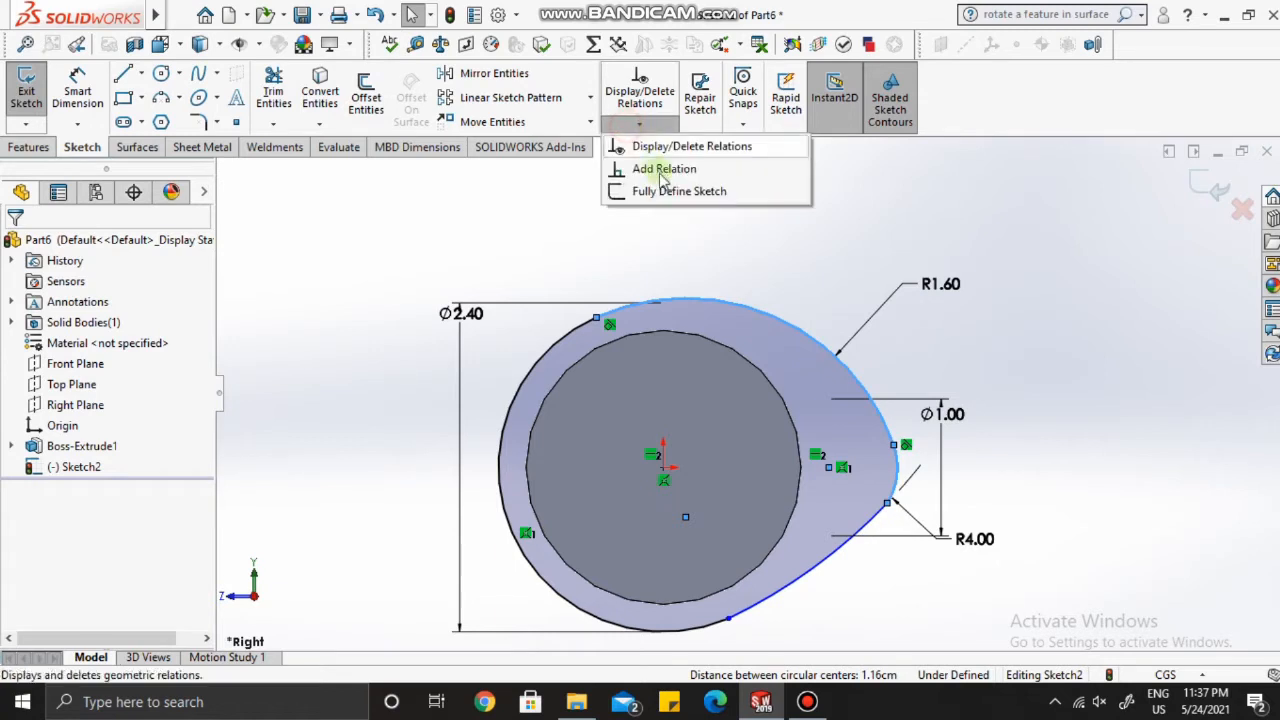
click(640, 166)
click(1135, 333)
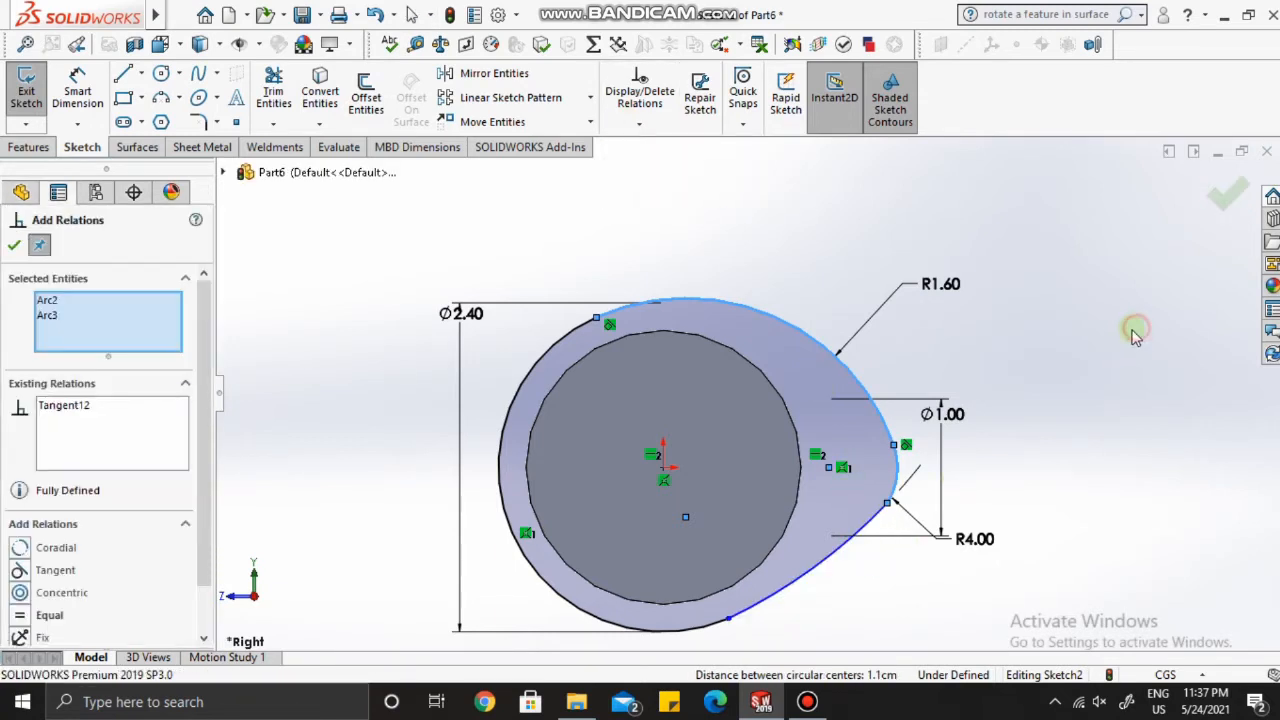
click(58, 316)
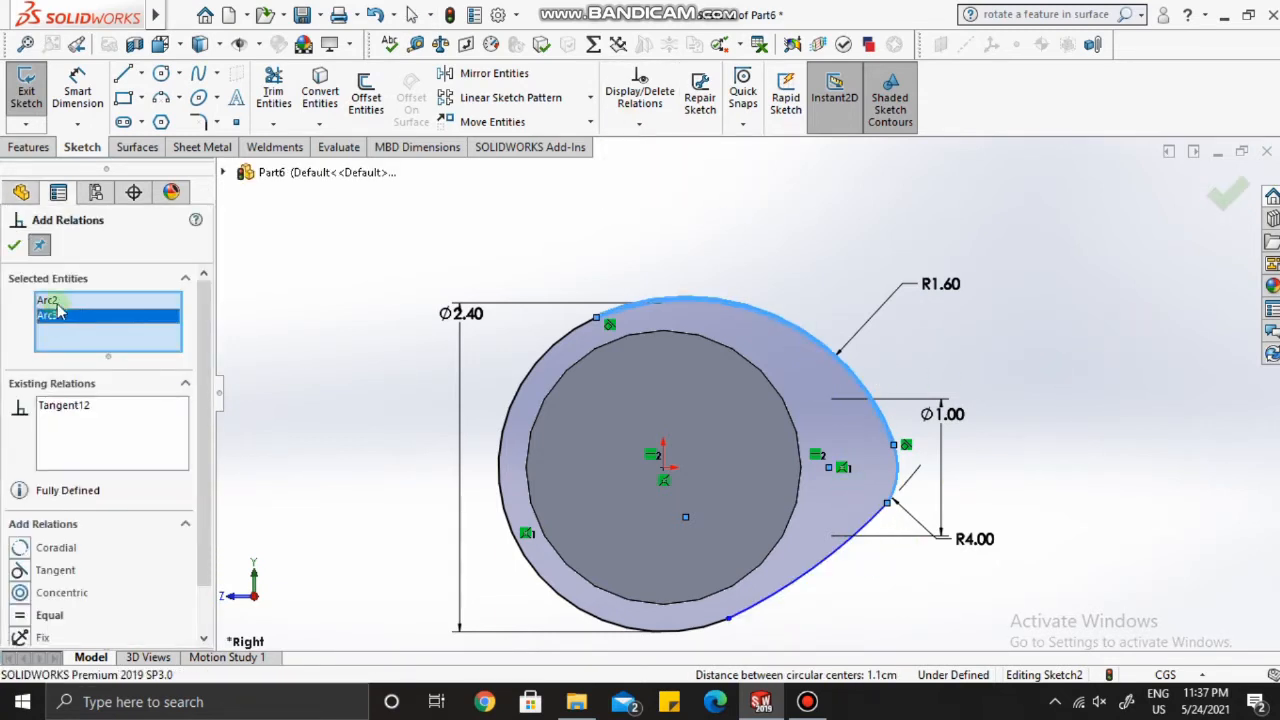
key(Delete)
click(54, 301)
key(Delete)
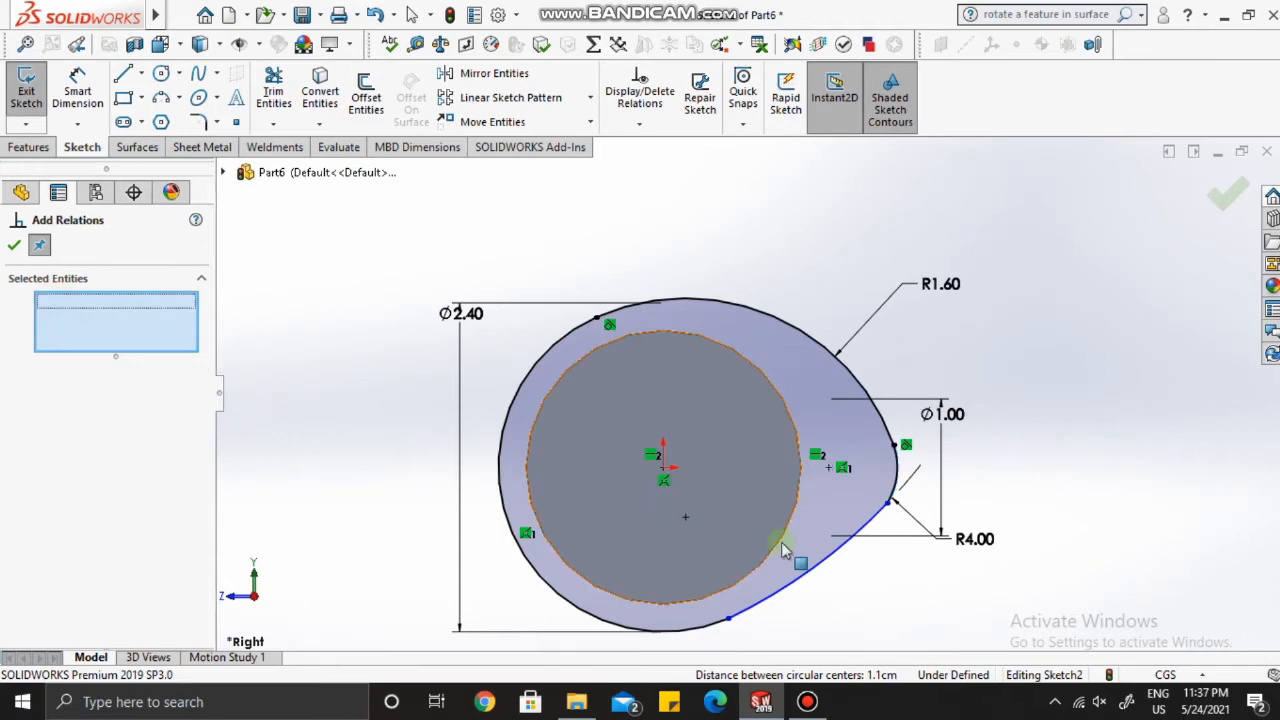
click(853, 545)
click(900, 482)
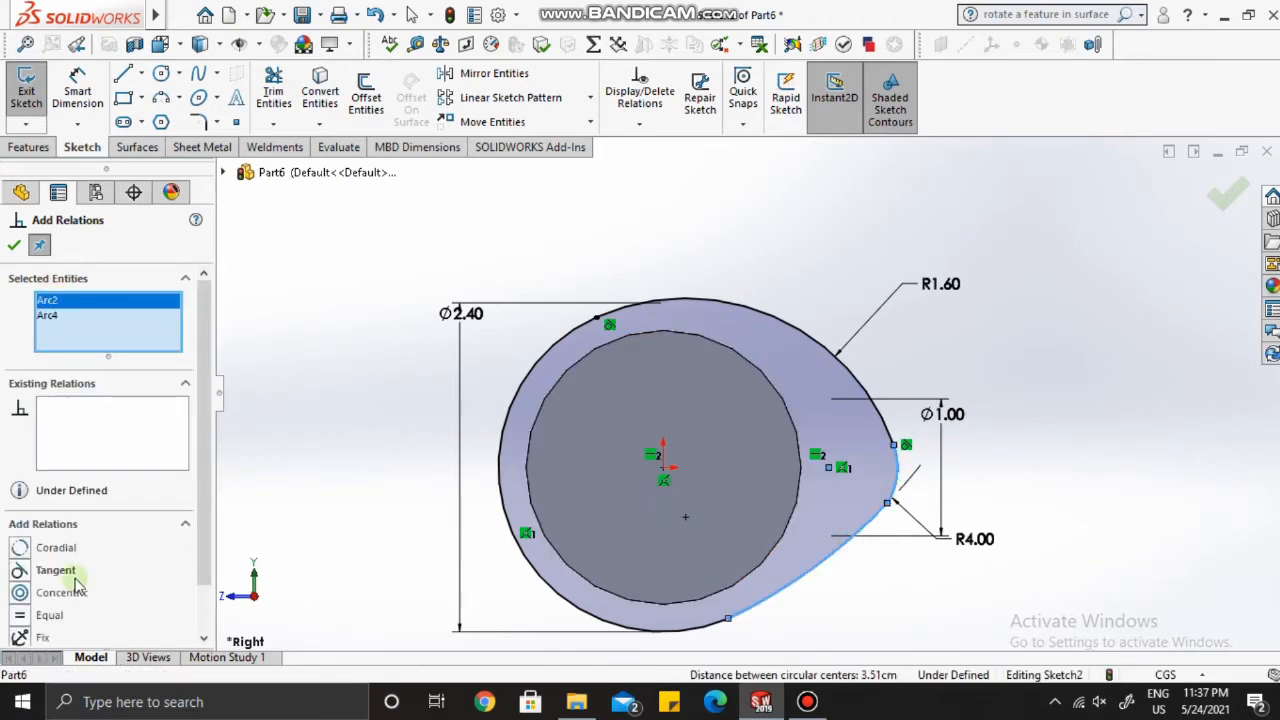
click(54, 571)
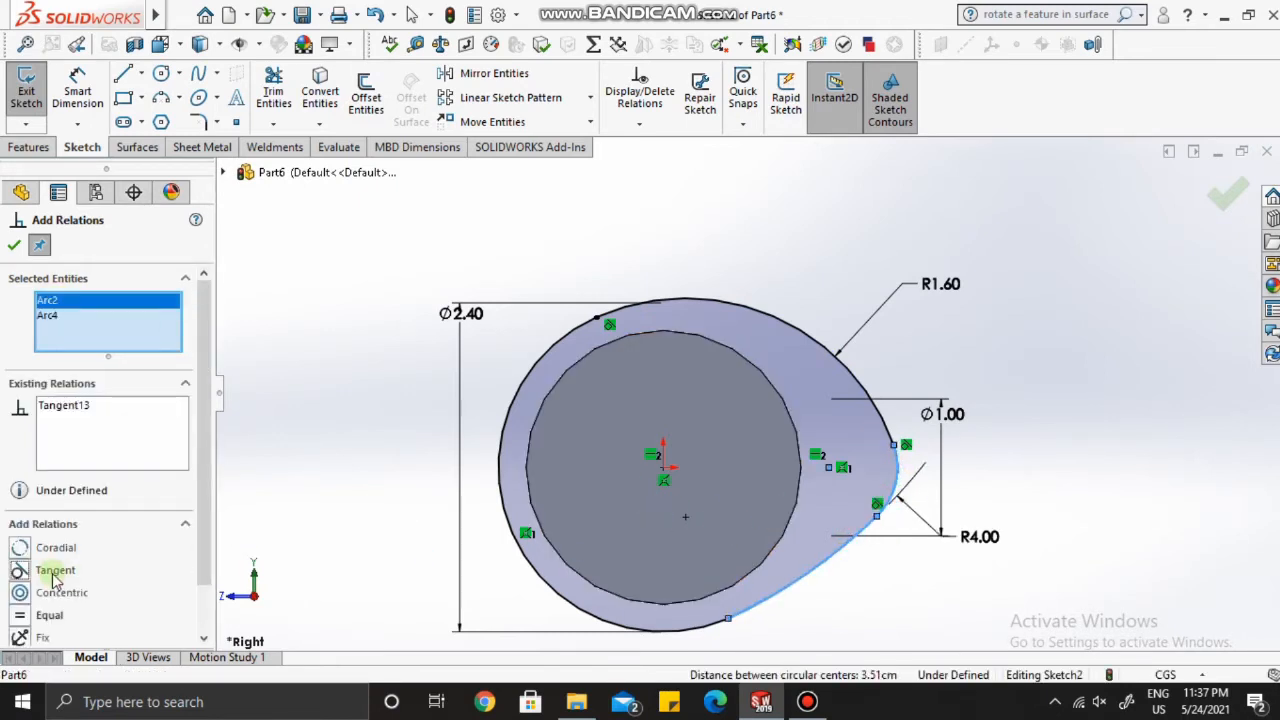
click(12, 248)
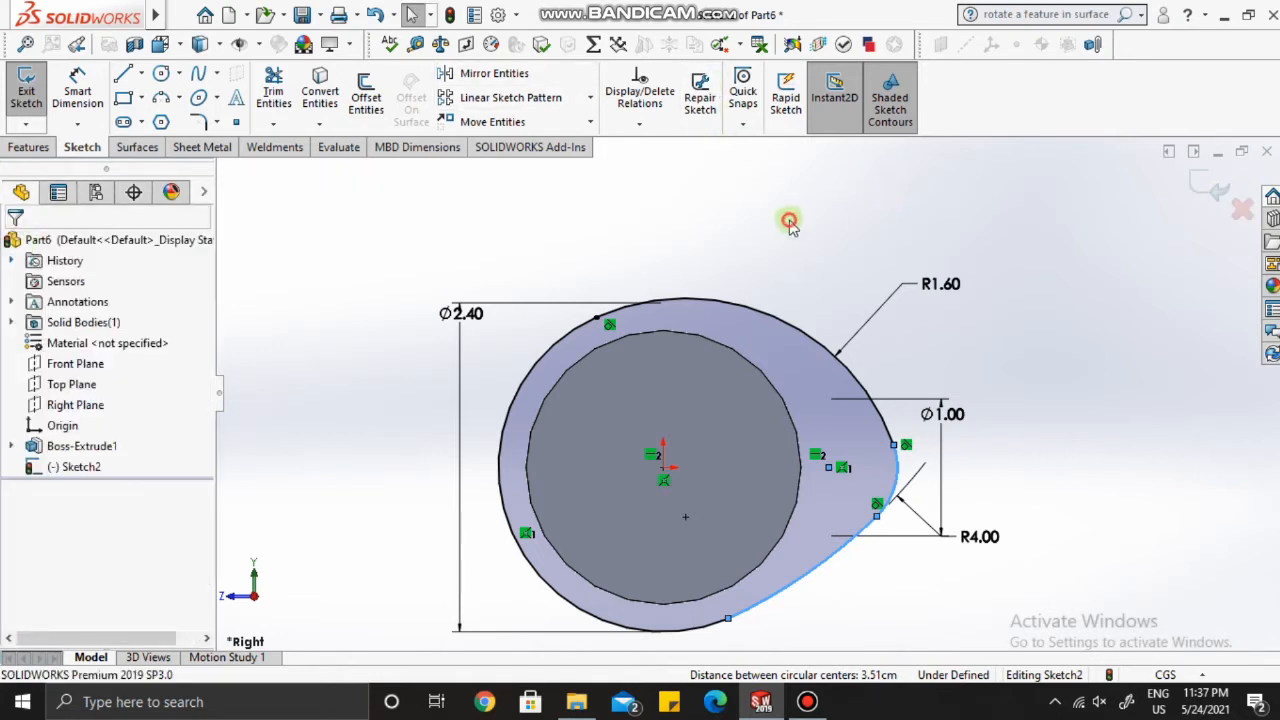
Step: Add a tangent relation between the lower R4 connecting arc and the large 2.4 cm arc
click(640, 124)
click(648, 172)
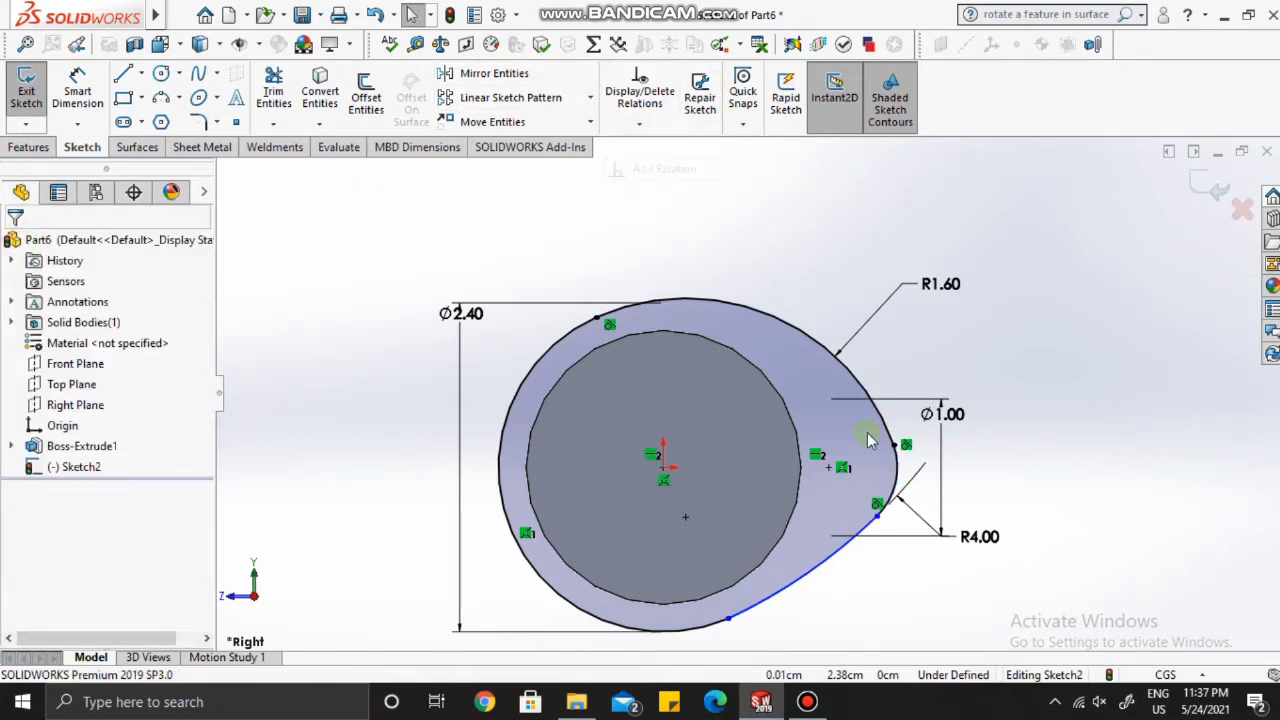
click(802, 570)
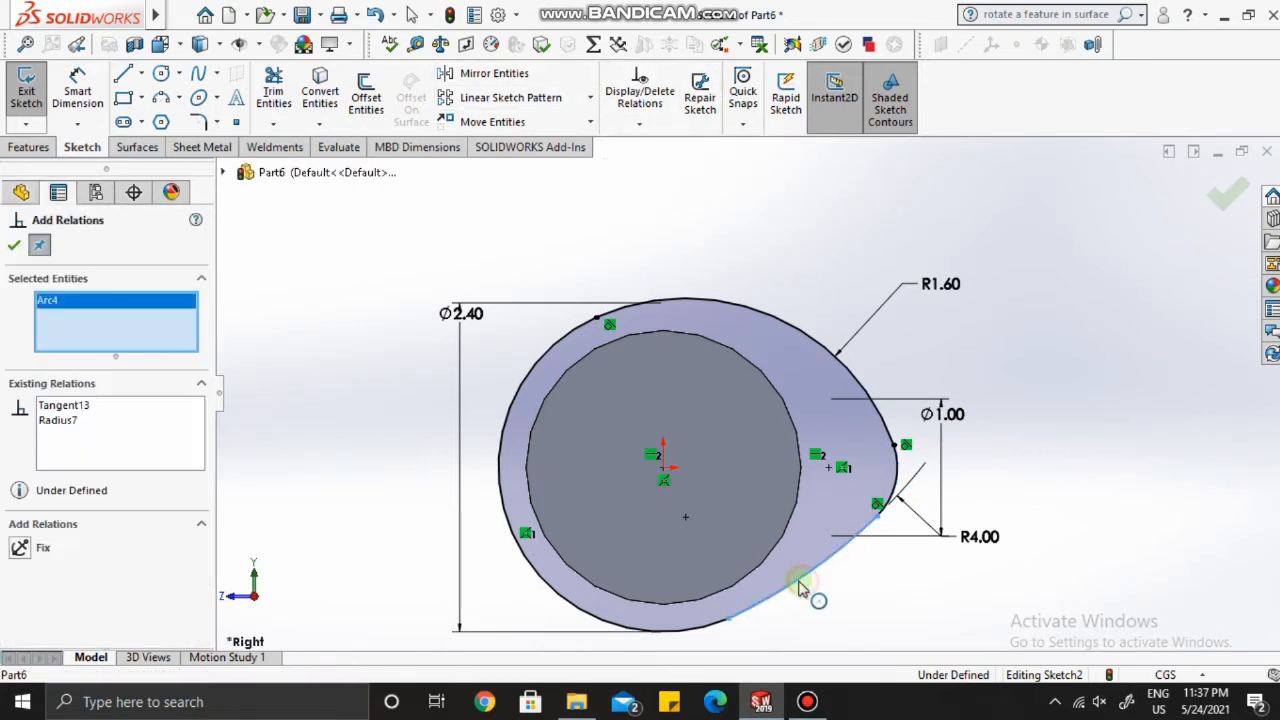
click(678, 634)
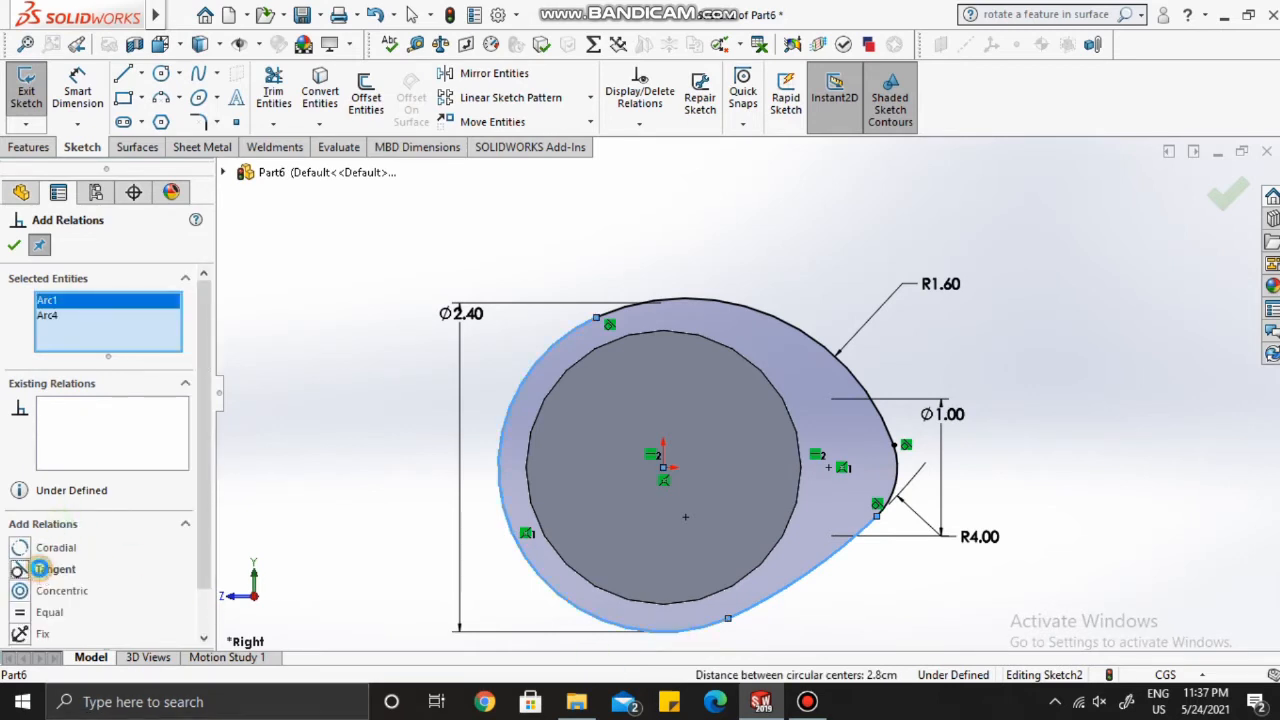
click(38, 568)
click(12, 248)
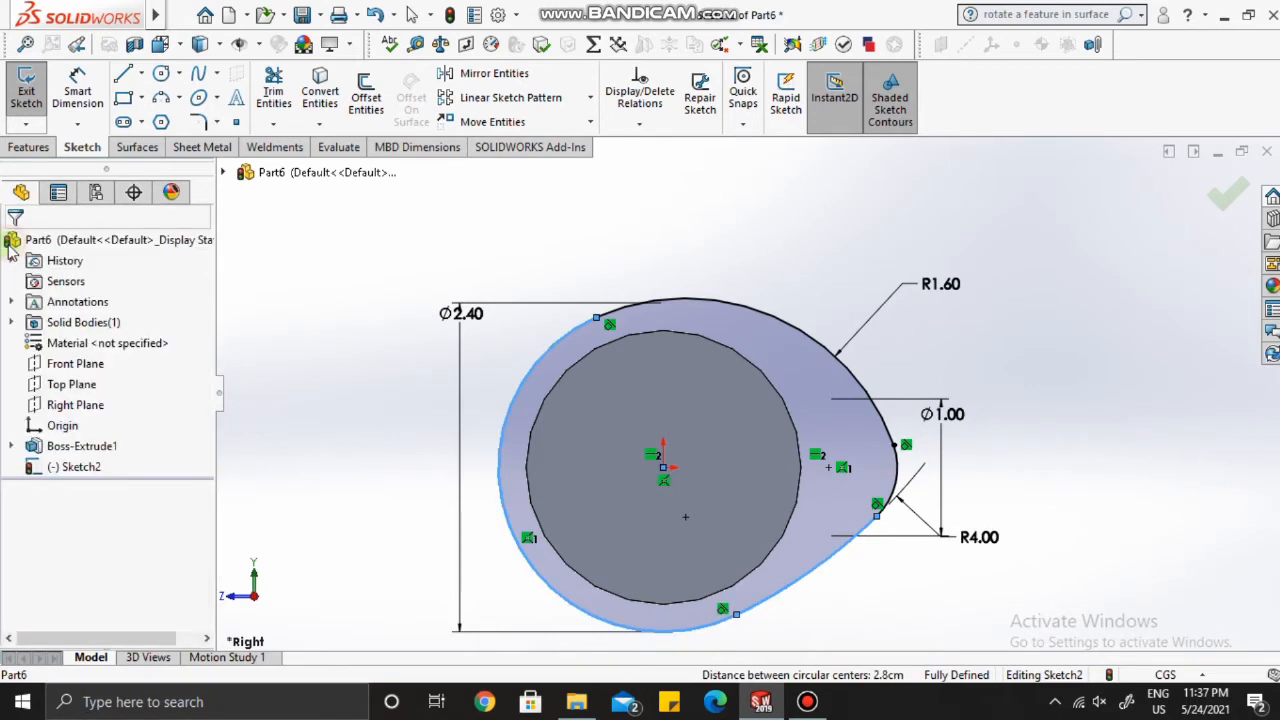
Step: Exit the cam sketch and start a blind boss extrusion of the profile with a depth of 1.5 cm
key(z)
scroll(867, 425, down, 4)
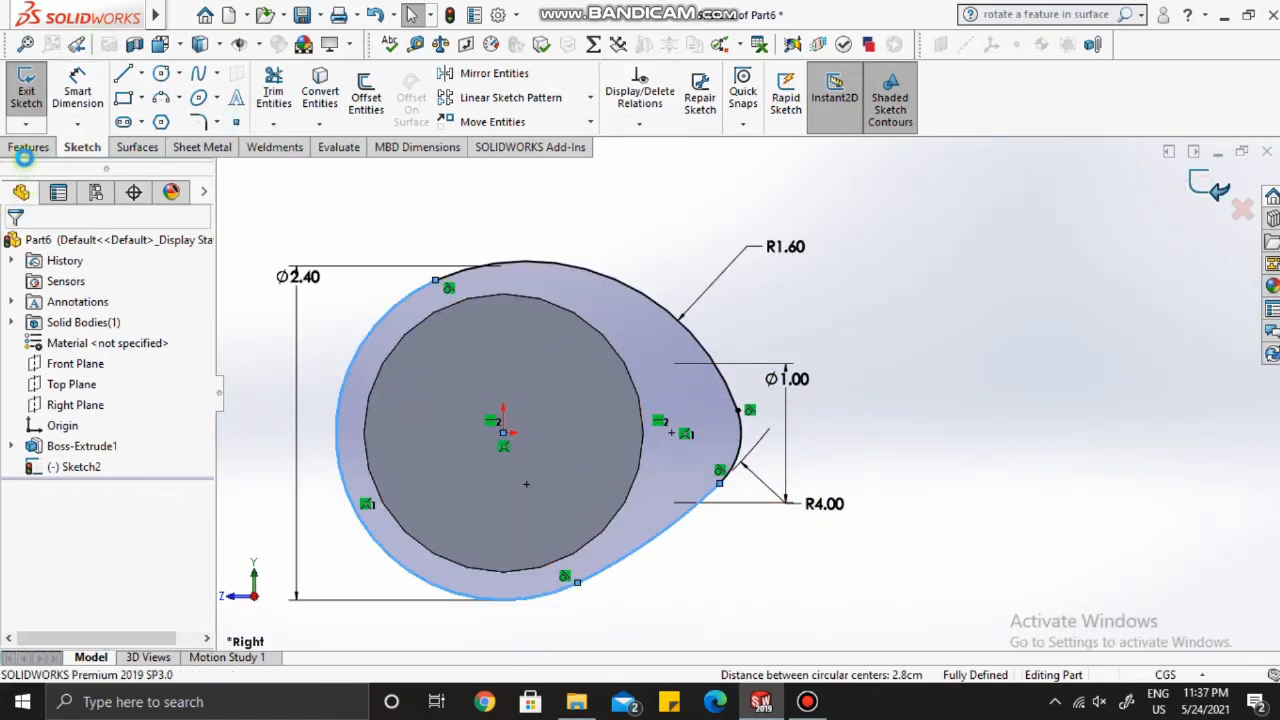
click(40, 100)
click(44, 107)
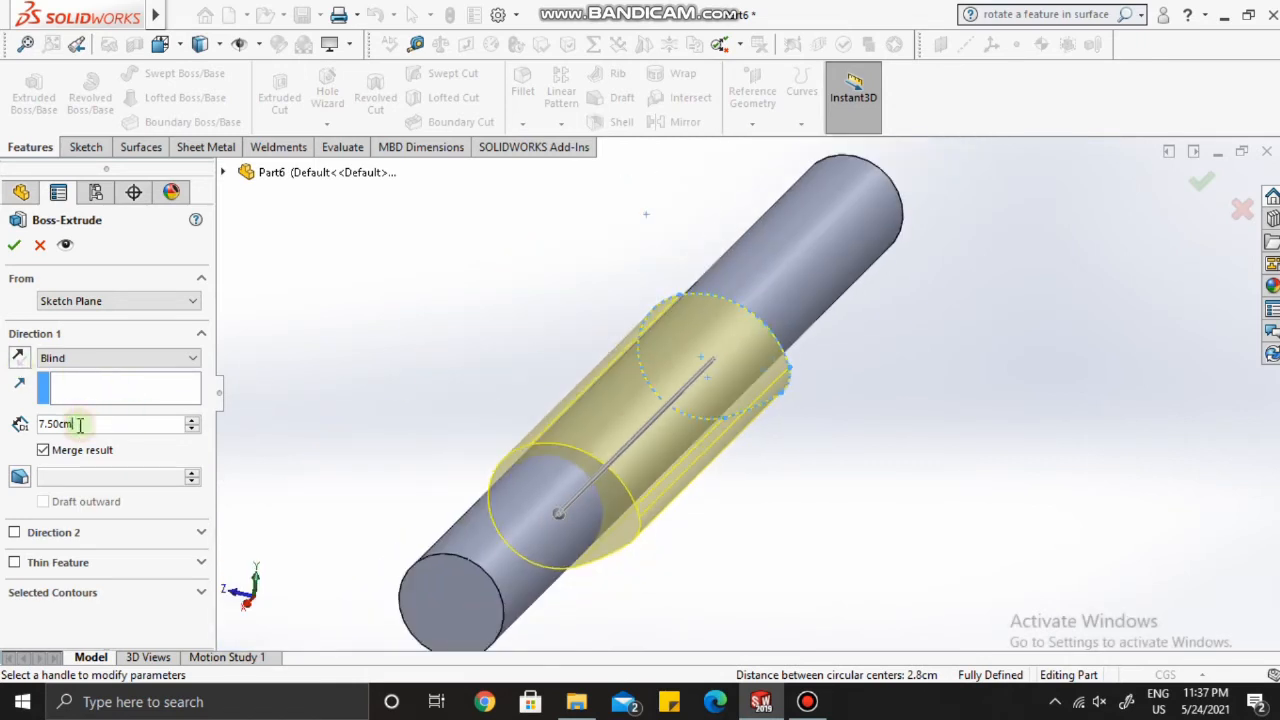
key(BackSpace)
key(BackSpace)
key(BackSpace)
key(BackSpace)
key(BackSpace)
key(BackSpace)
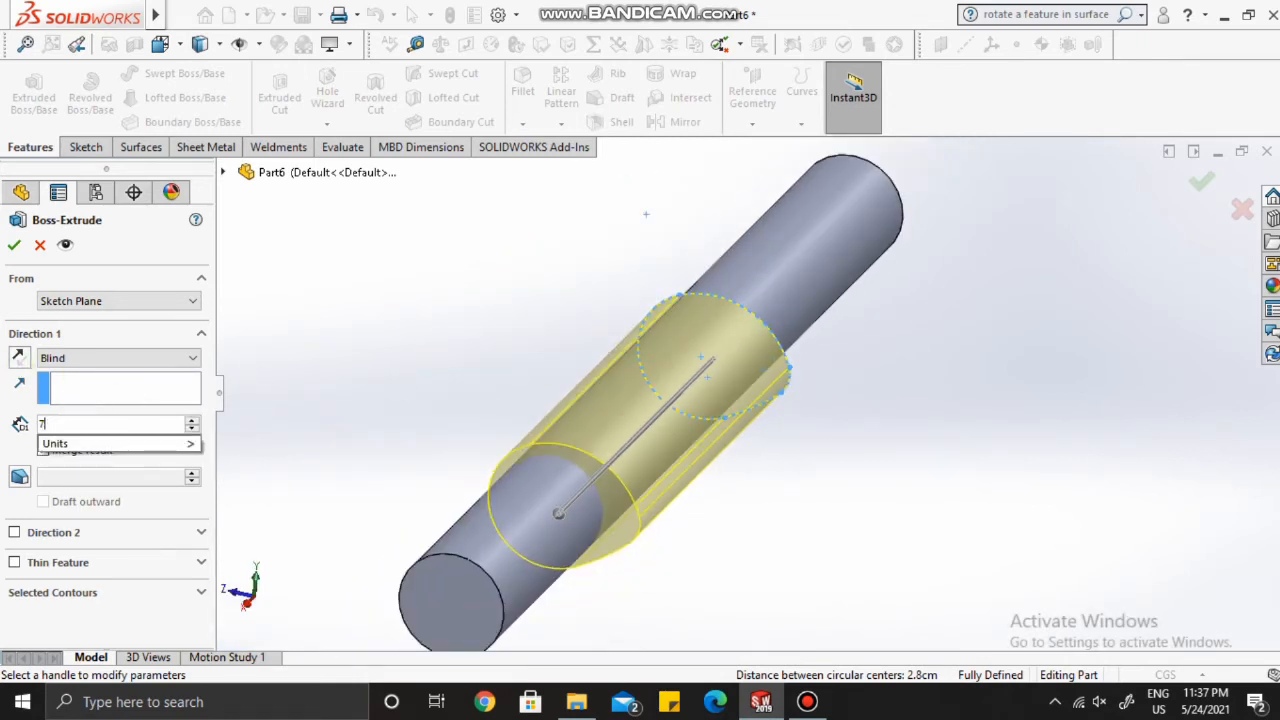
text(1.)
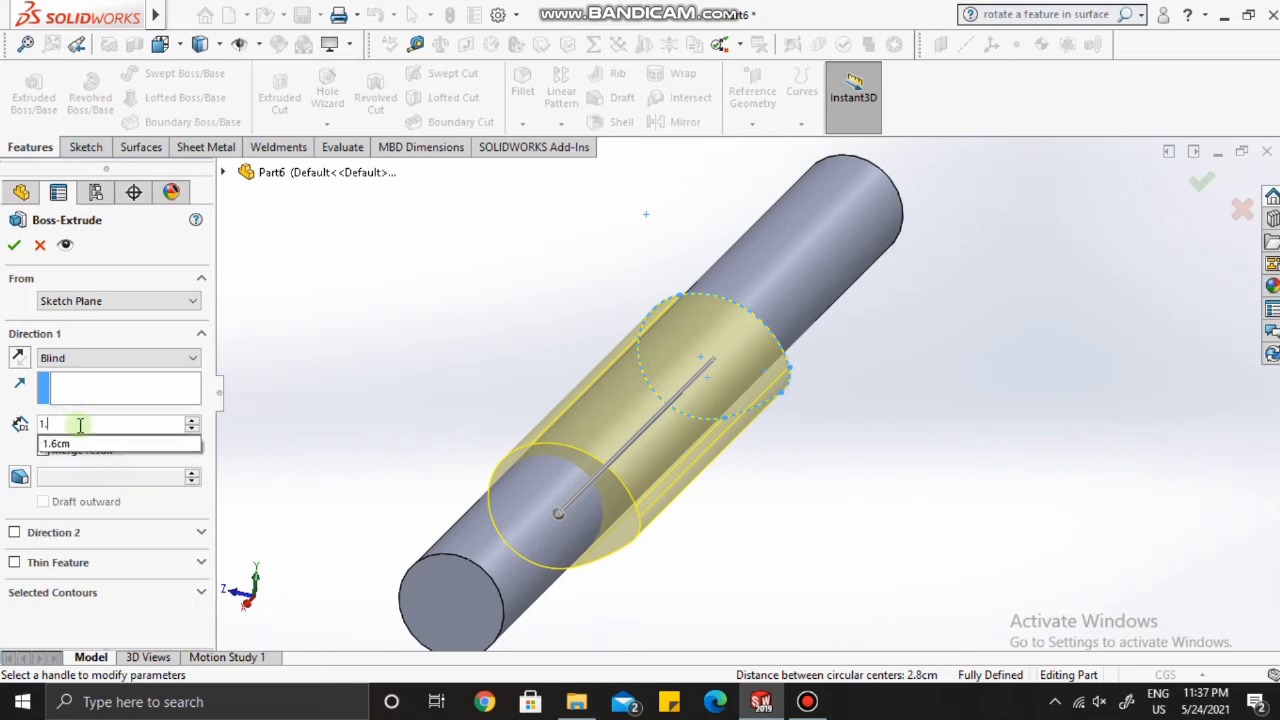
text(5)
key(Return)
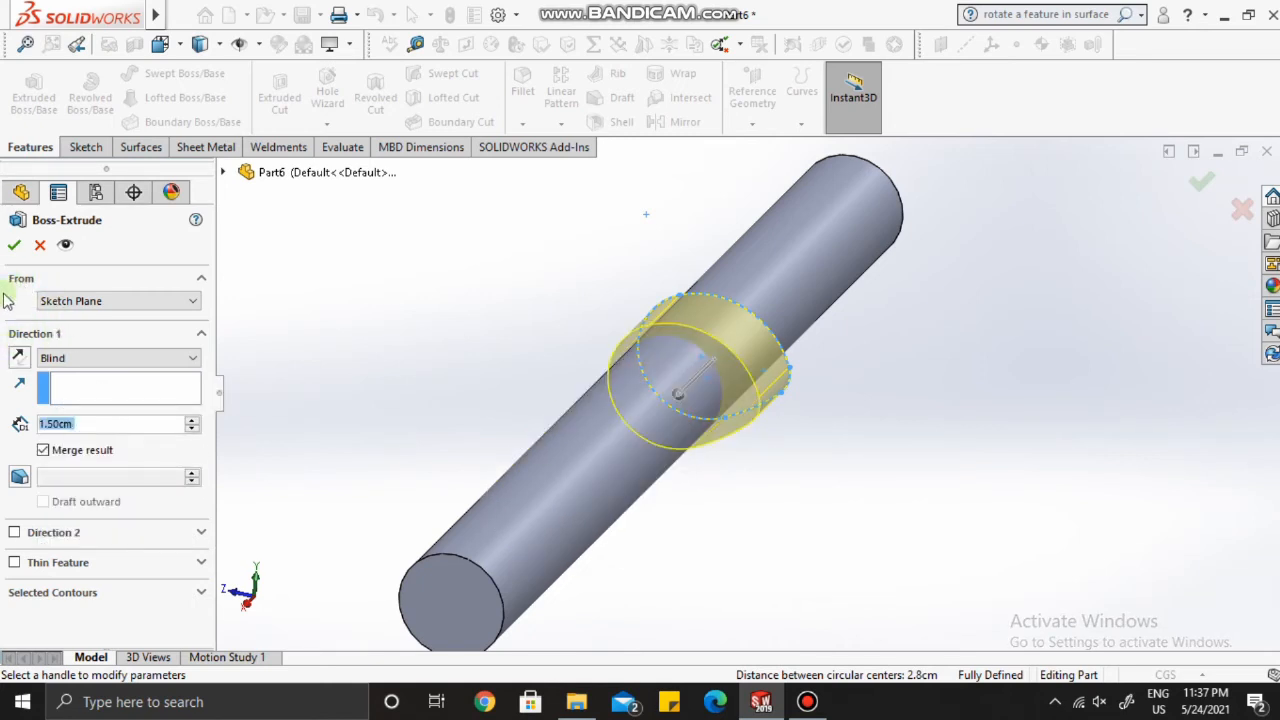
Step: Start the cam extrusion at an offset of 1.5 cm from the sketch plane and accept the feature
click(106, 302)
click(55, 355)
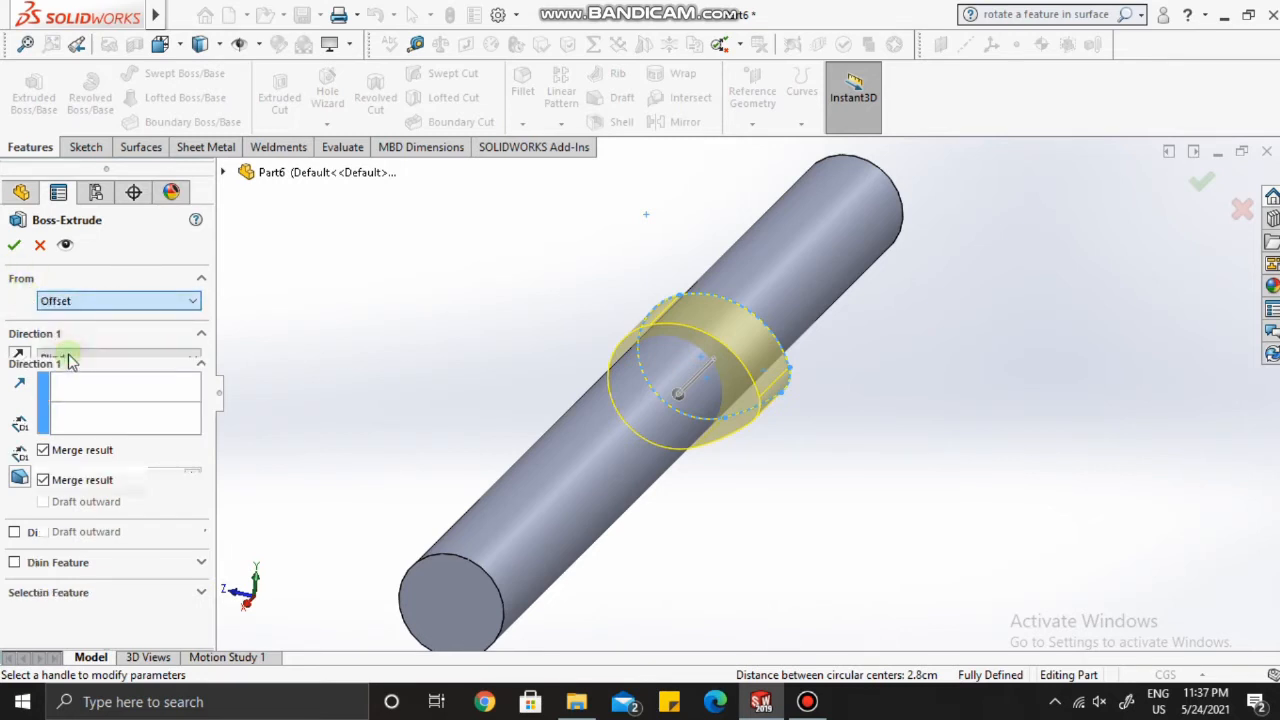
drag(97, 333, 3, 323)
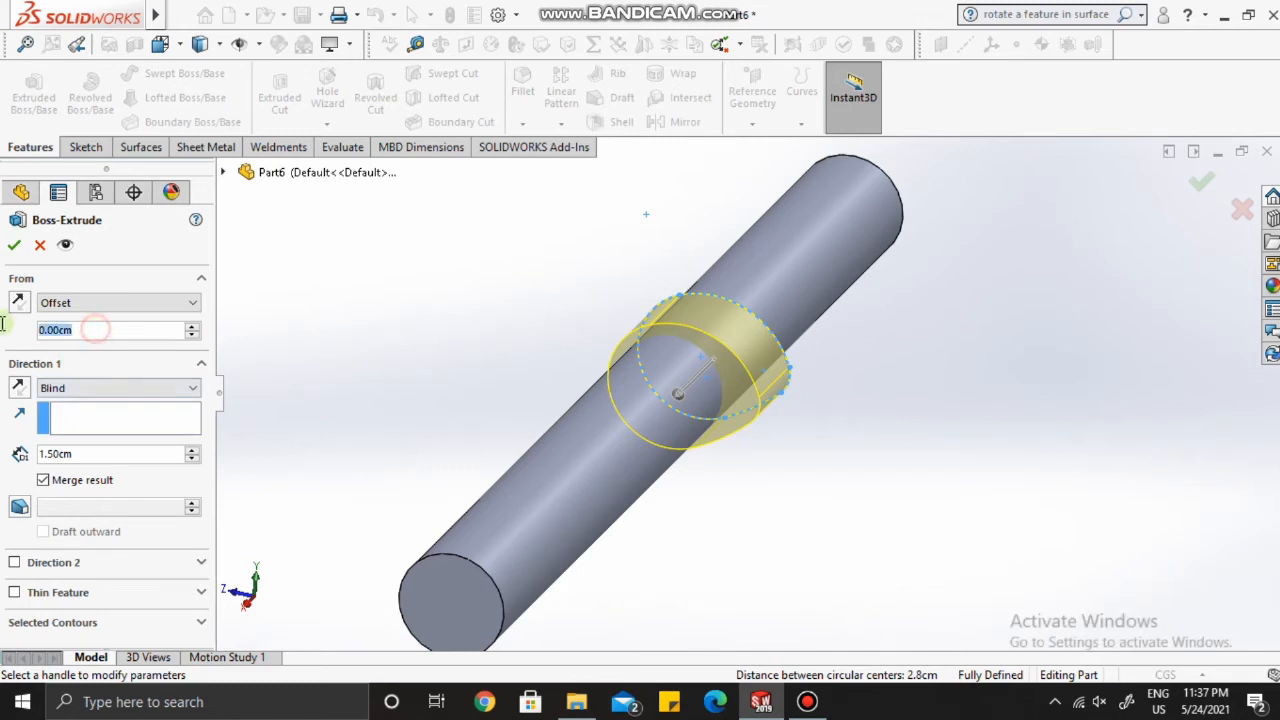
text(1)
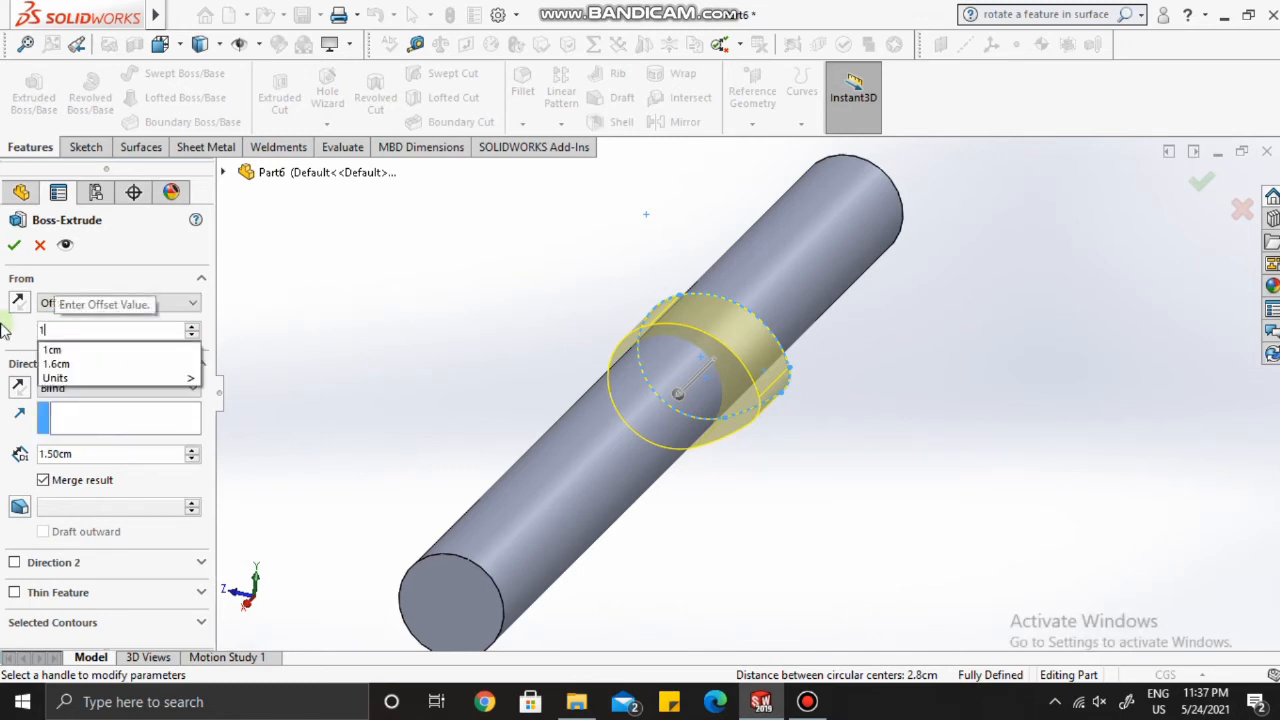
text(.5)
key(Return)
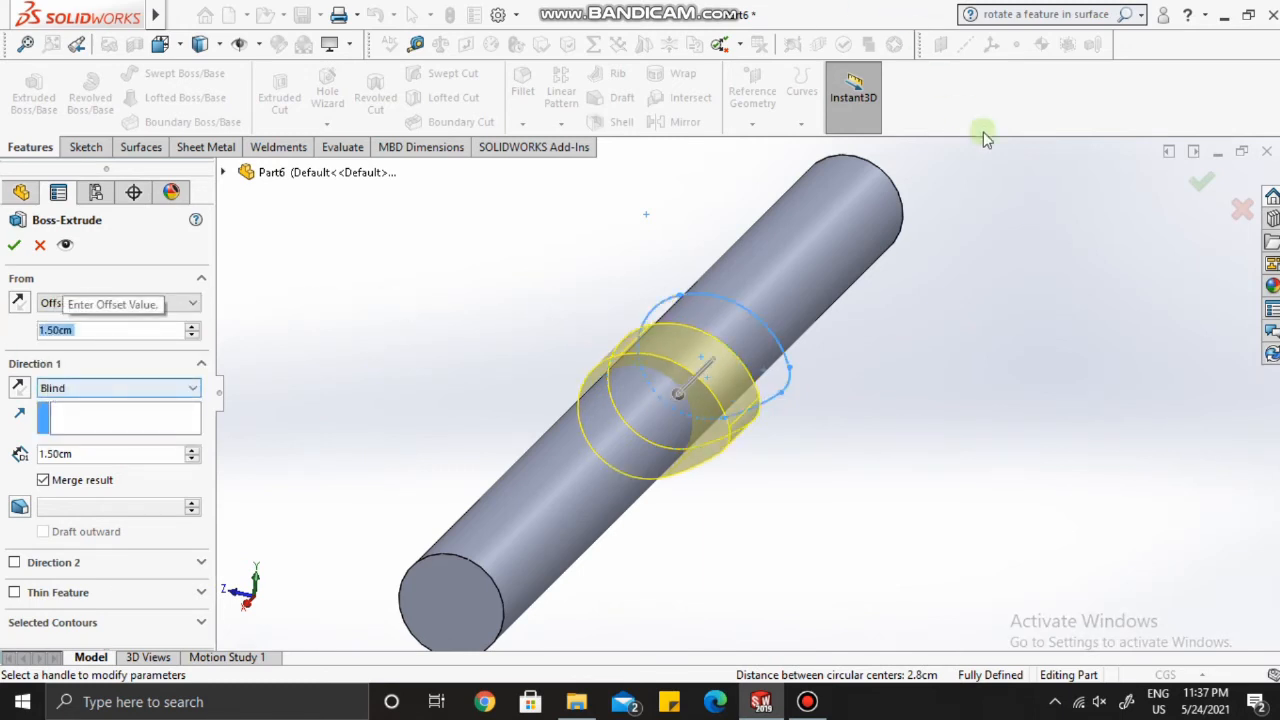
middle_drag(806, 288, 797, 323)
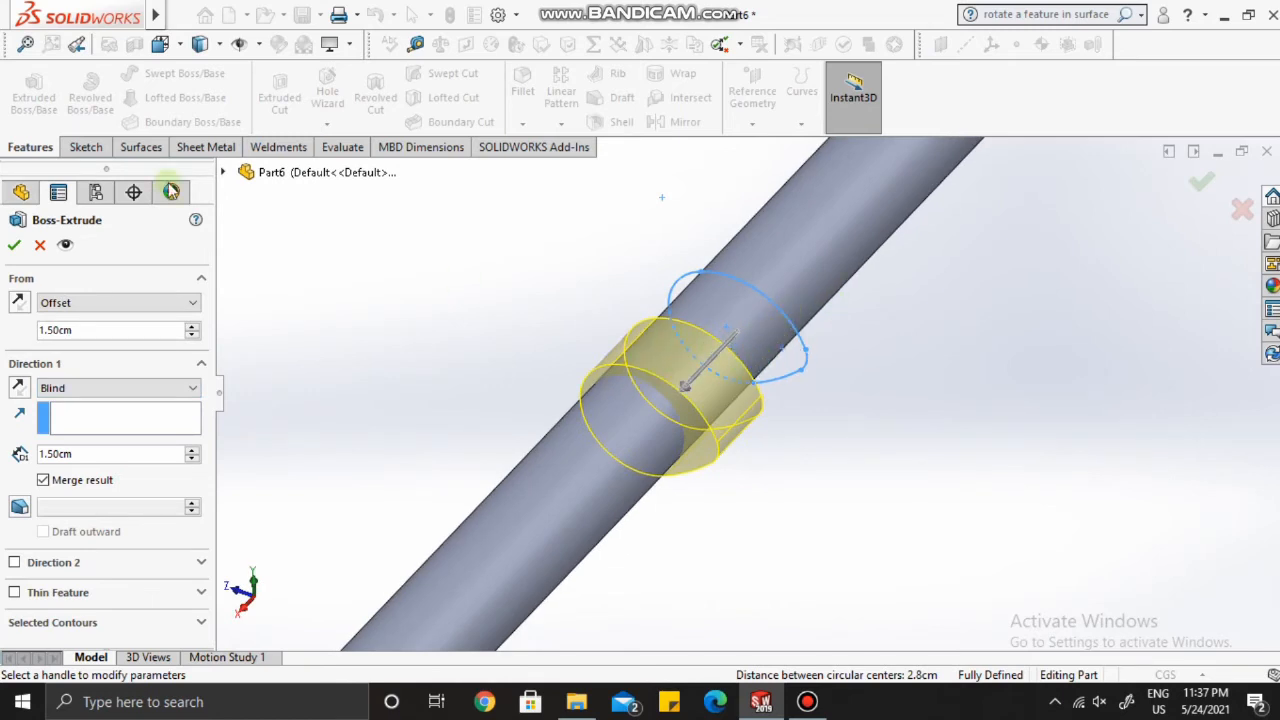
click(16, 250)
Step: Edit the cam lobe extrusion so it is not merged with the shaft, and accept the change
mouse_move(757, 340)
middle_down()
mouse_move(740, 371)
mouse_move(757, 349)
middle_up()
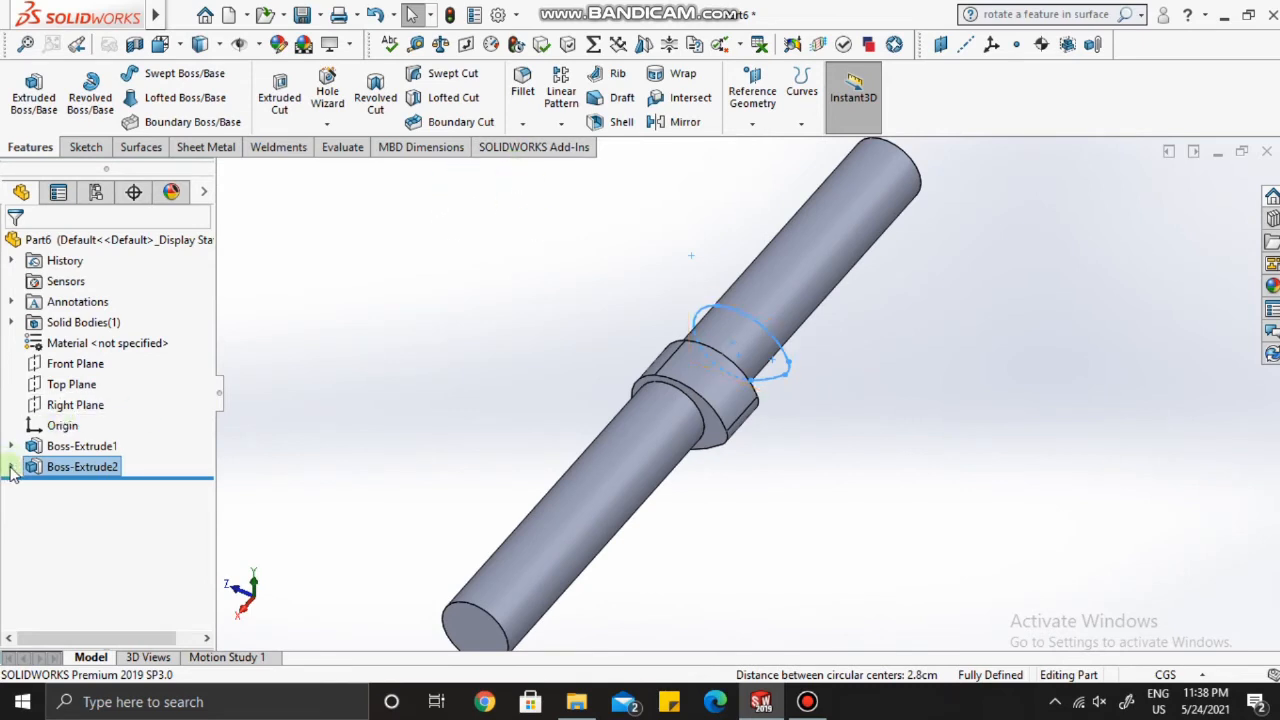
click(42, 477)
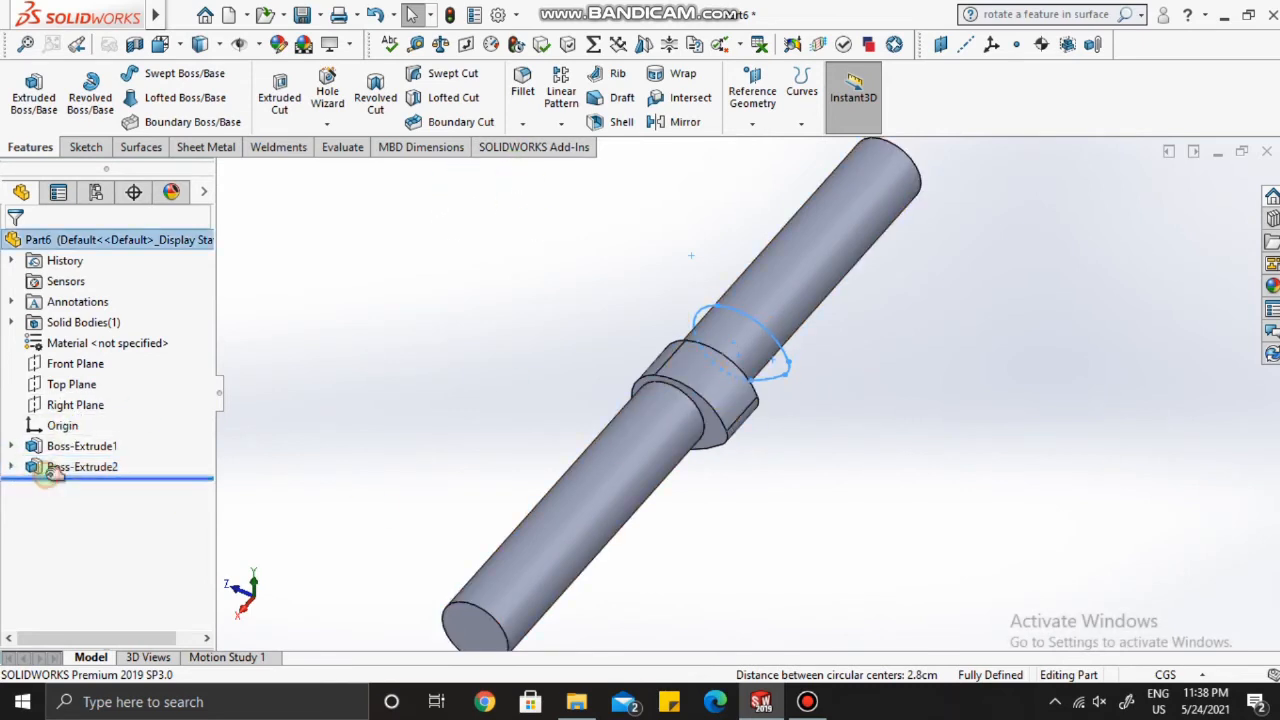
click(325, 416)
click(86, 464)
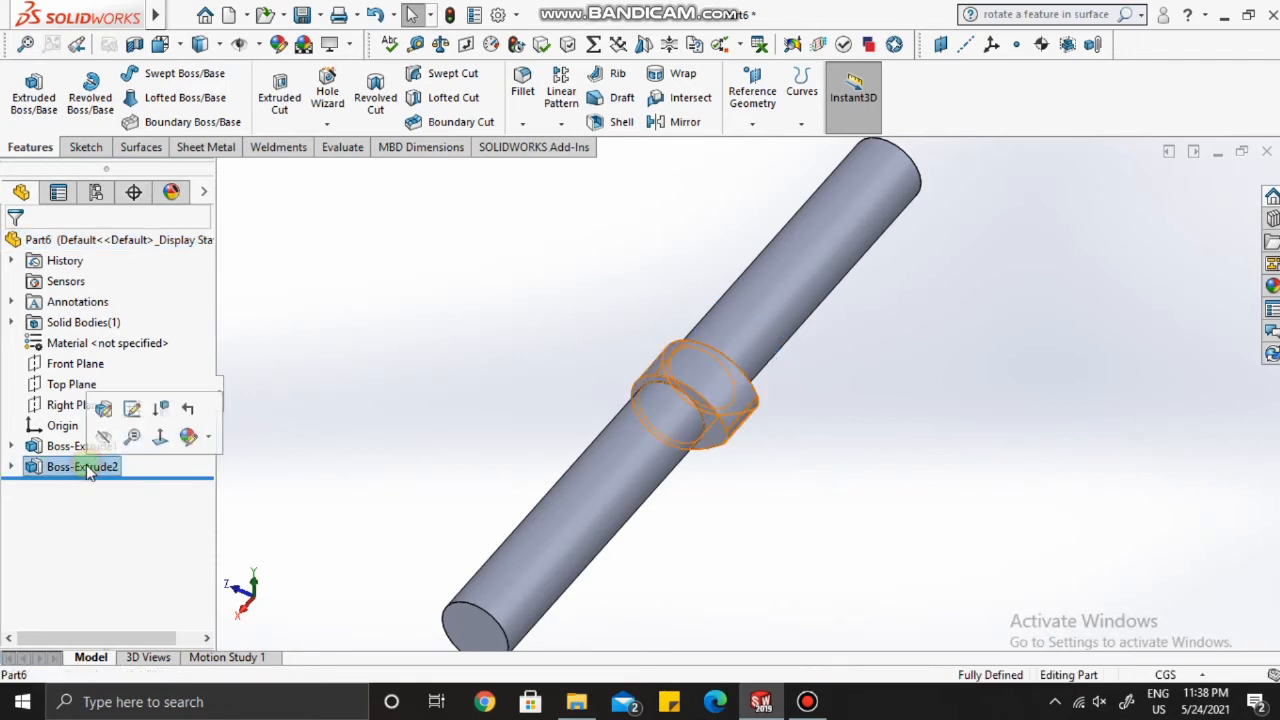
click(104, 408)
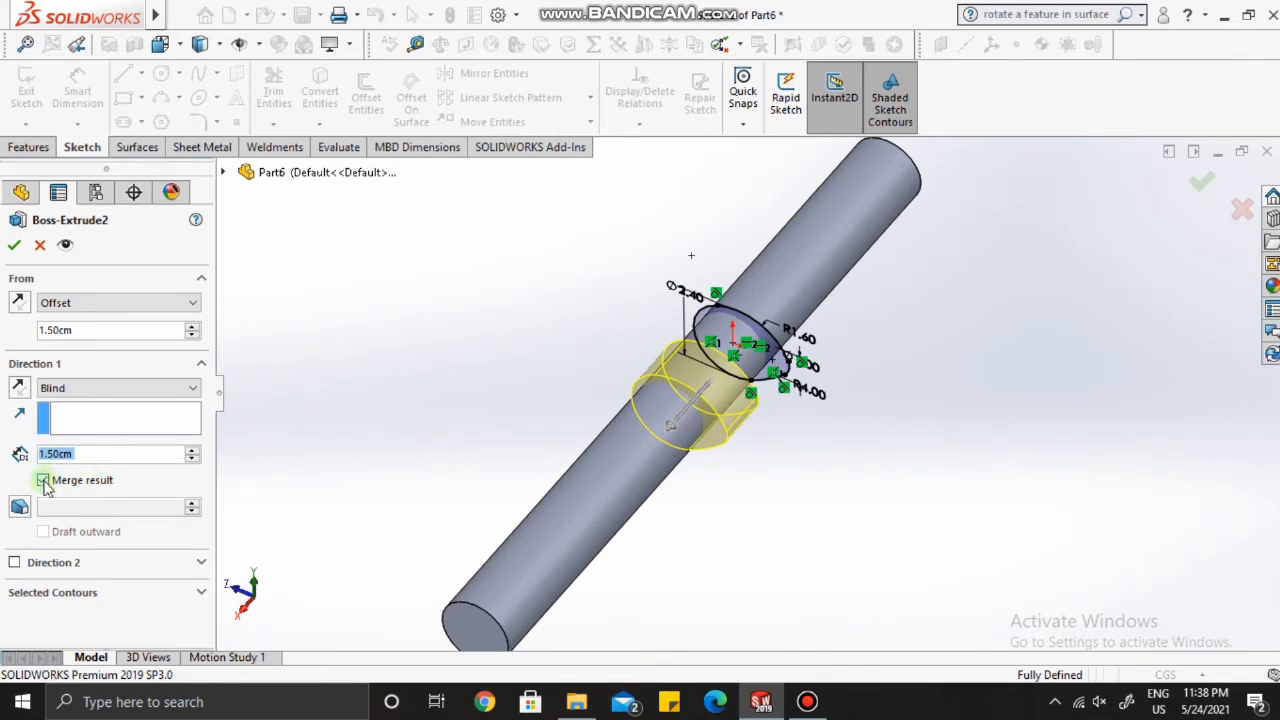
click(43, 481)
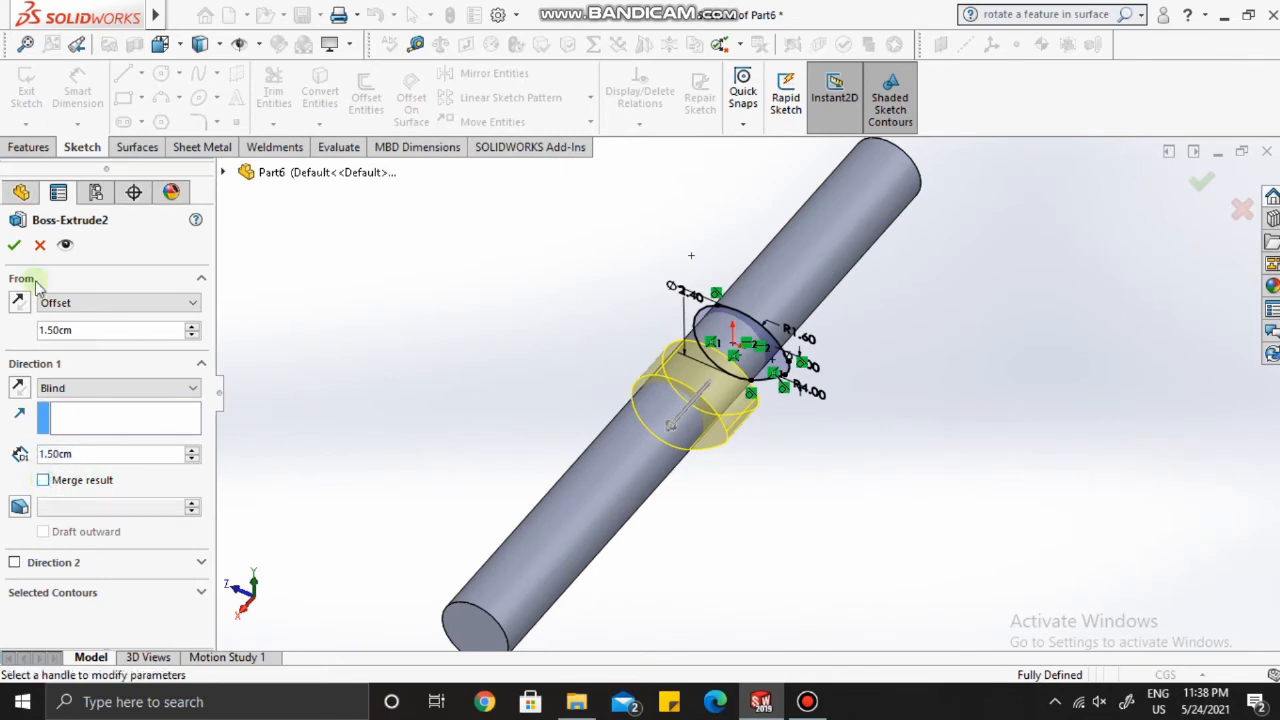
click(13, 247)
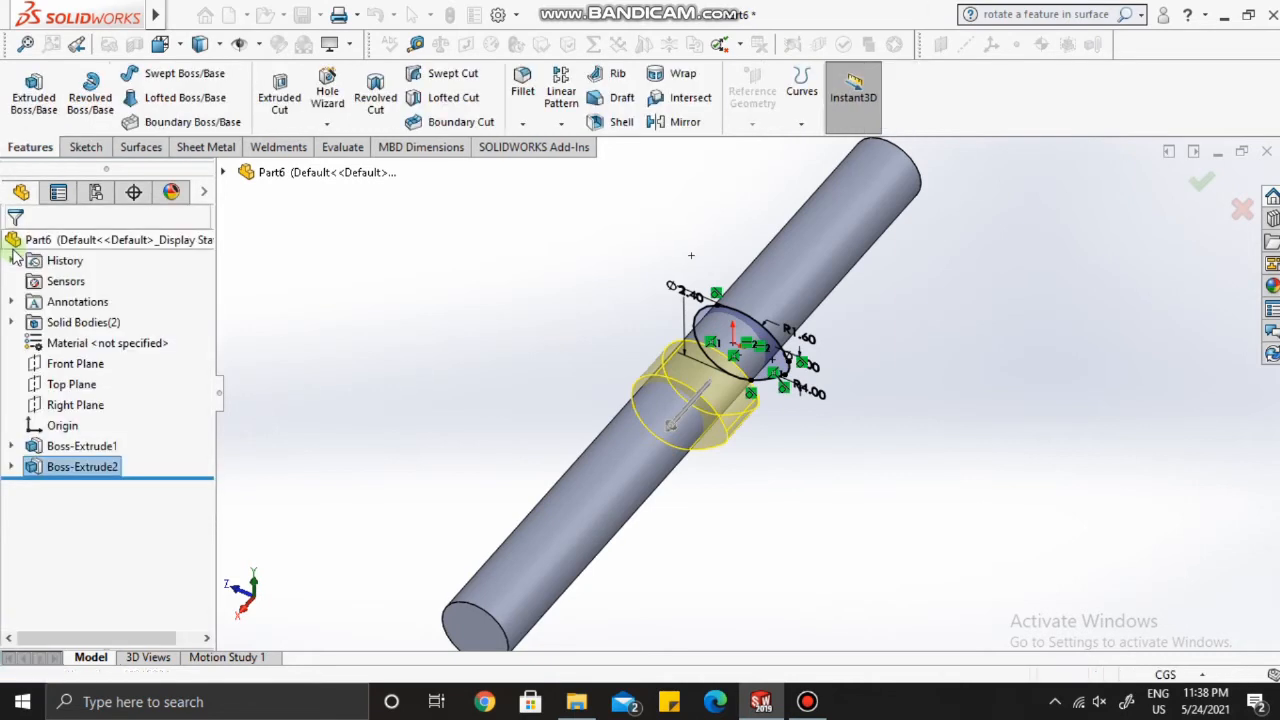
Step: Set up a mirror of the cam extrusion about the Right Plane with partial preview and try to accept it
click(678, 123)
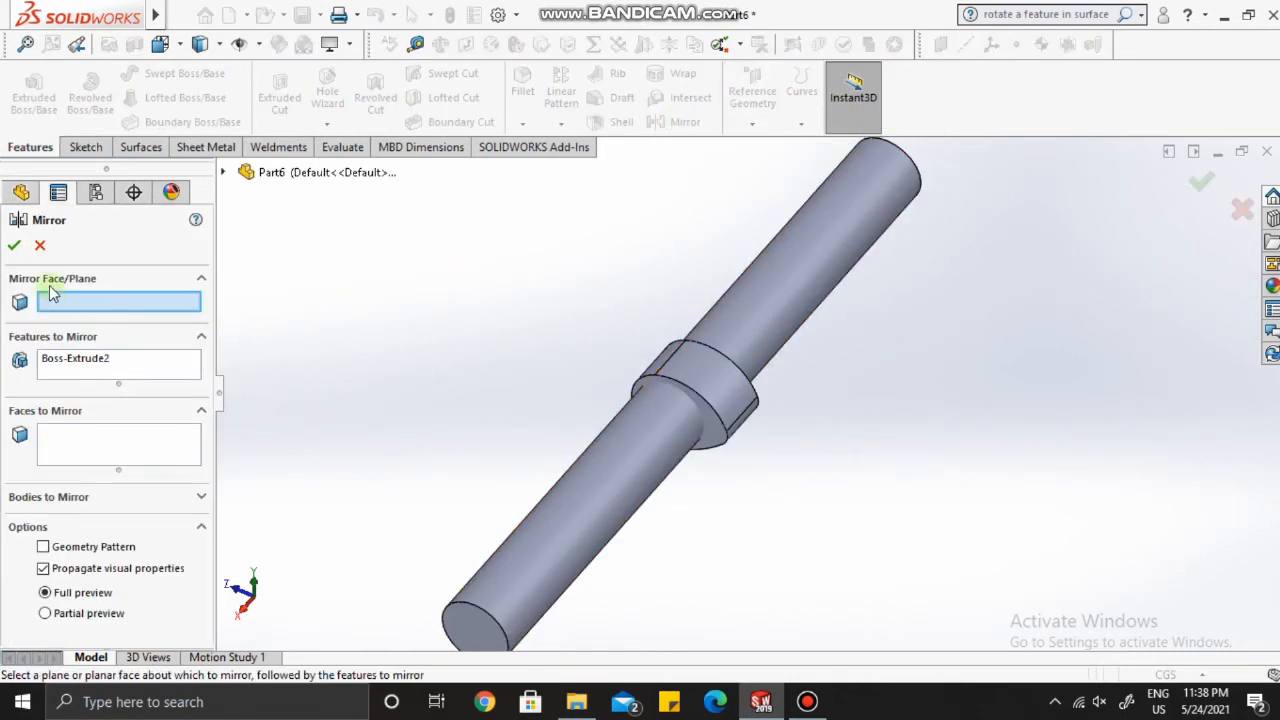
click(223, 172)
click(308, 337)
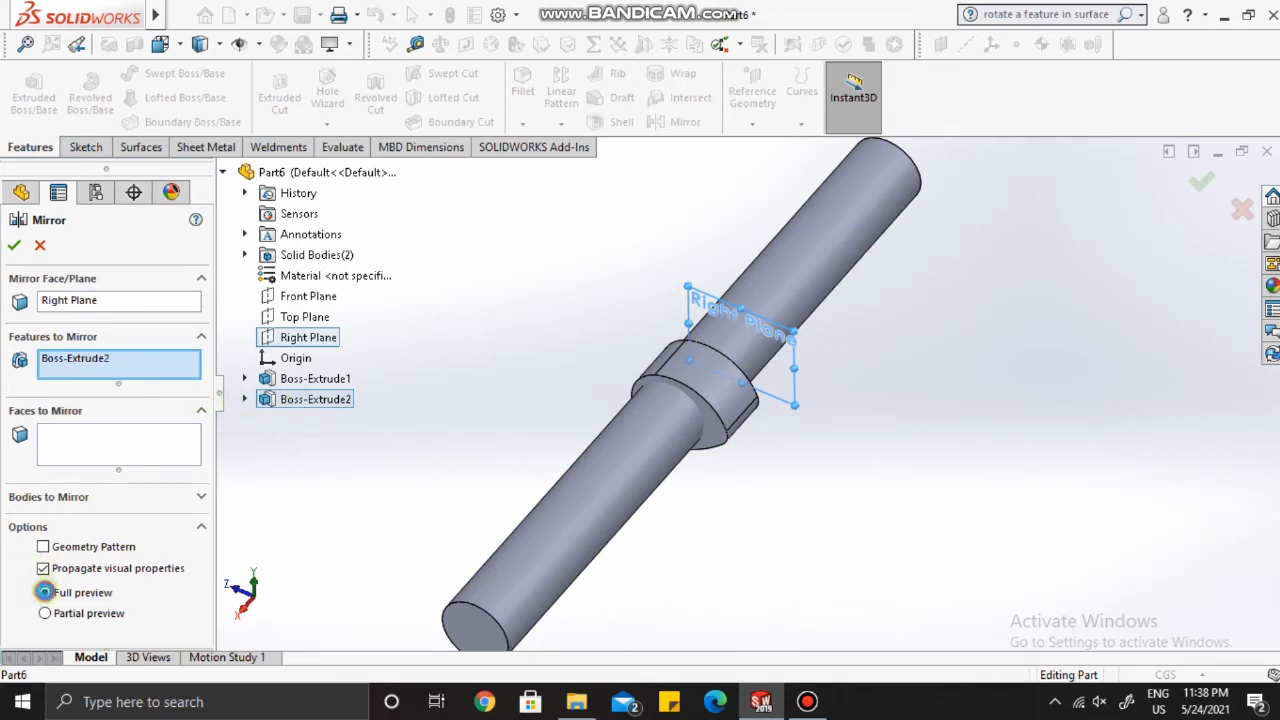
click(44, 613)
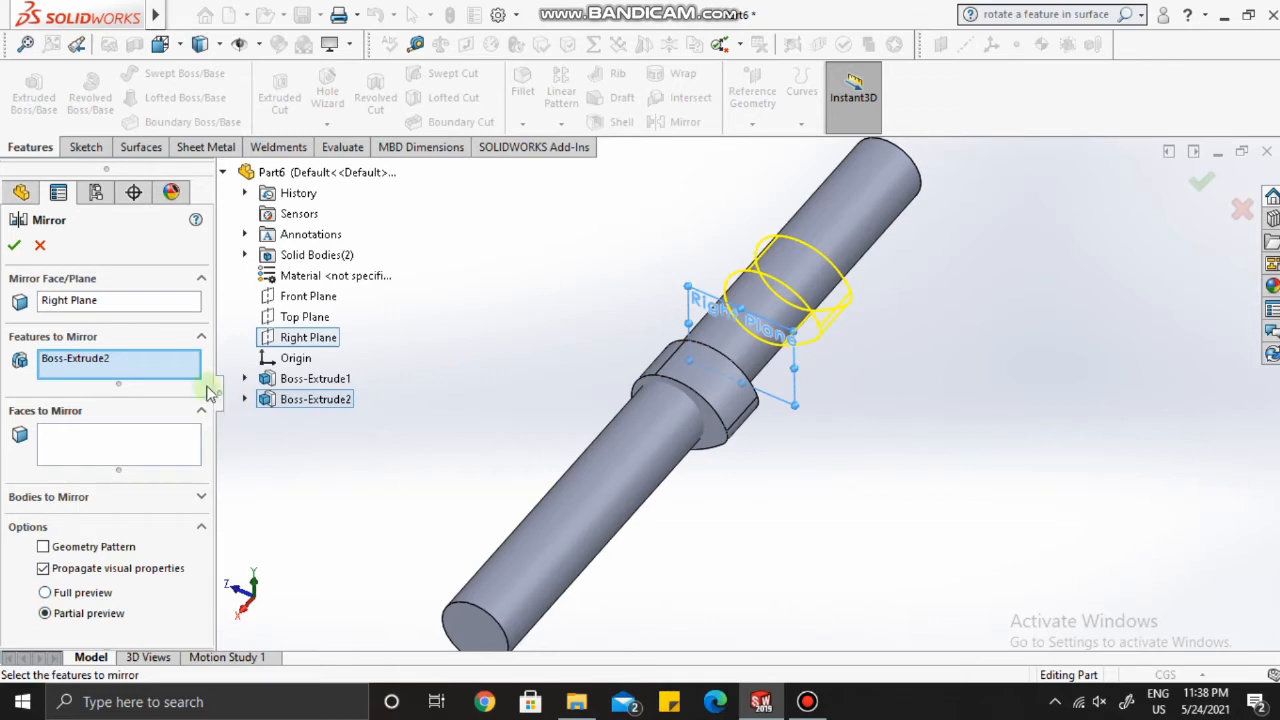
click(17, 247)
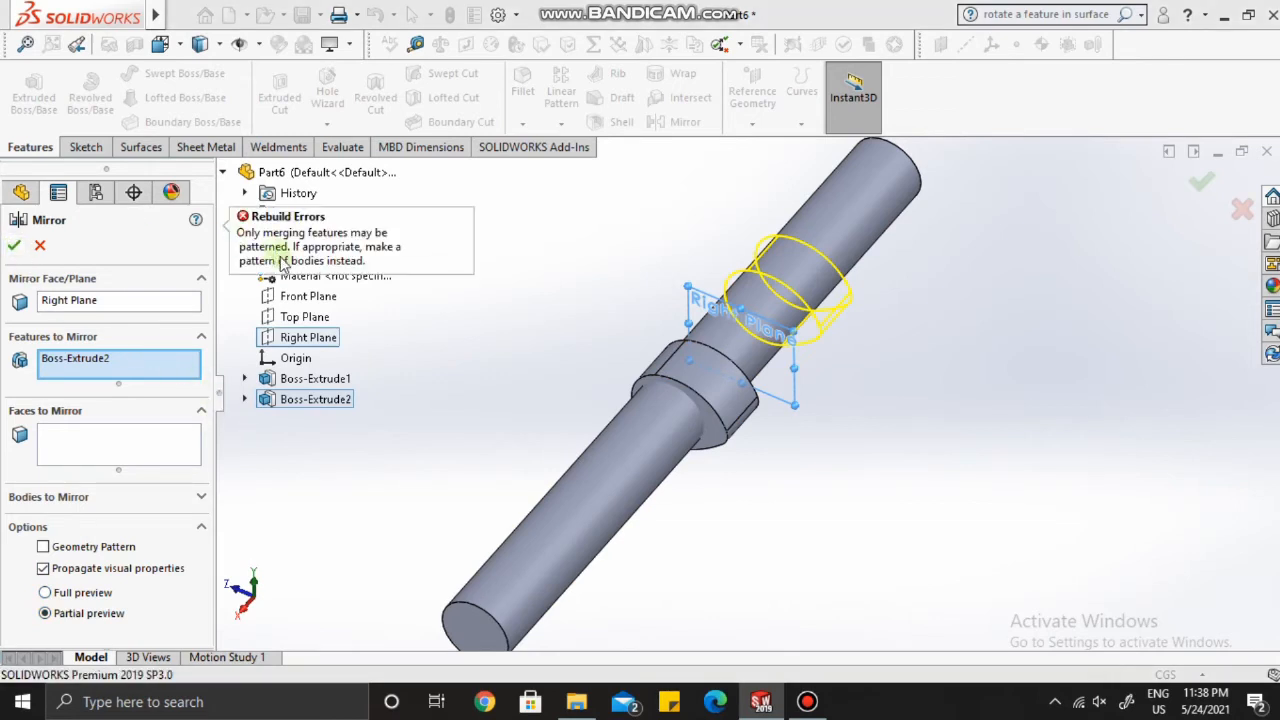
Step: Enable Geometry Pattern for the cam mirror, set its feature scope to all bodies, and accept the feature
click(43, 547)
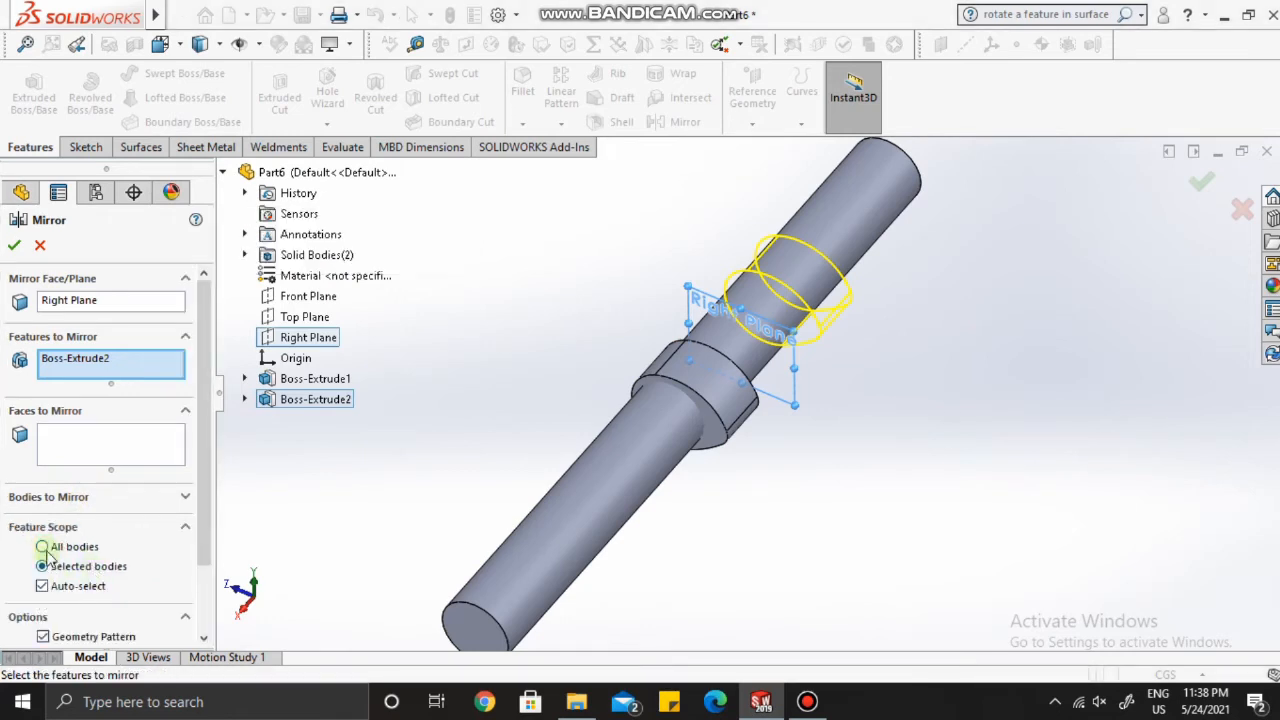
click(43, 548)
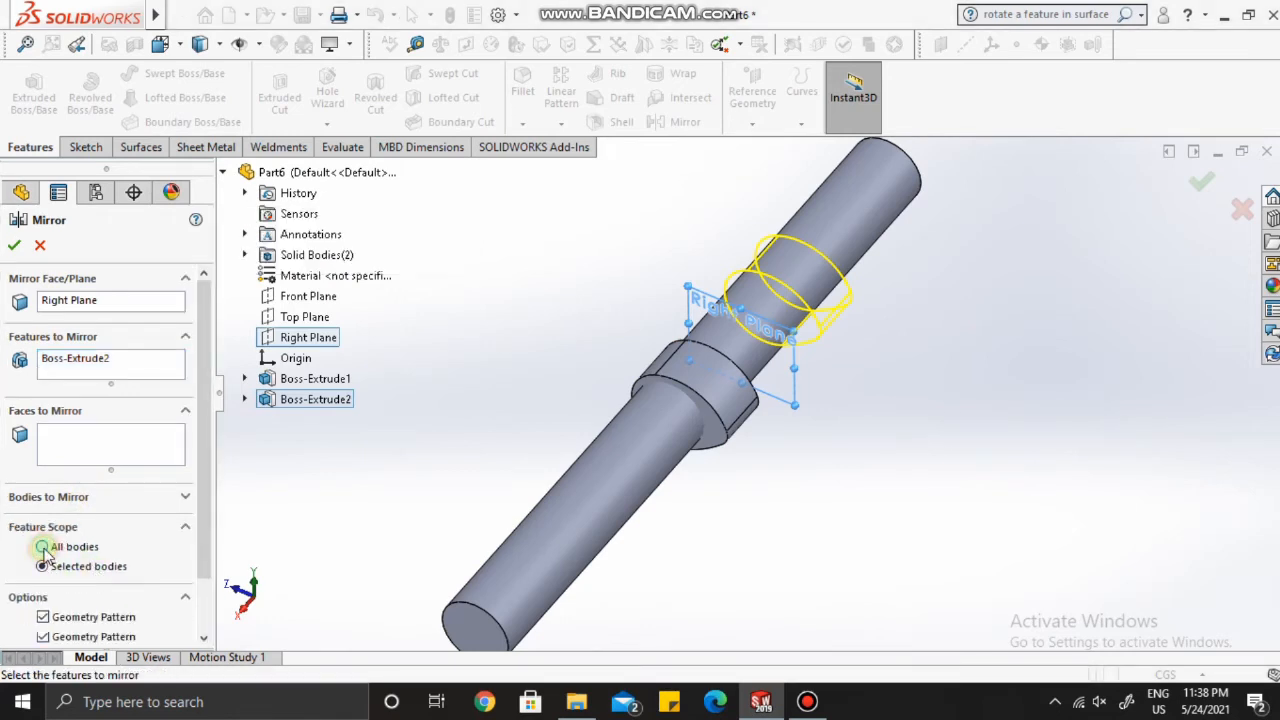
click(12, 246)
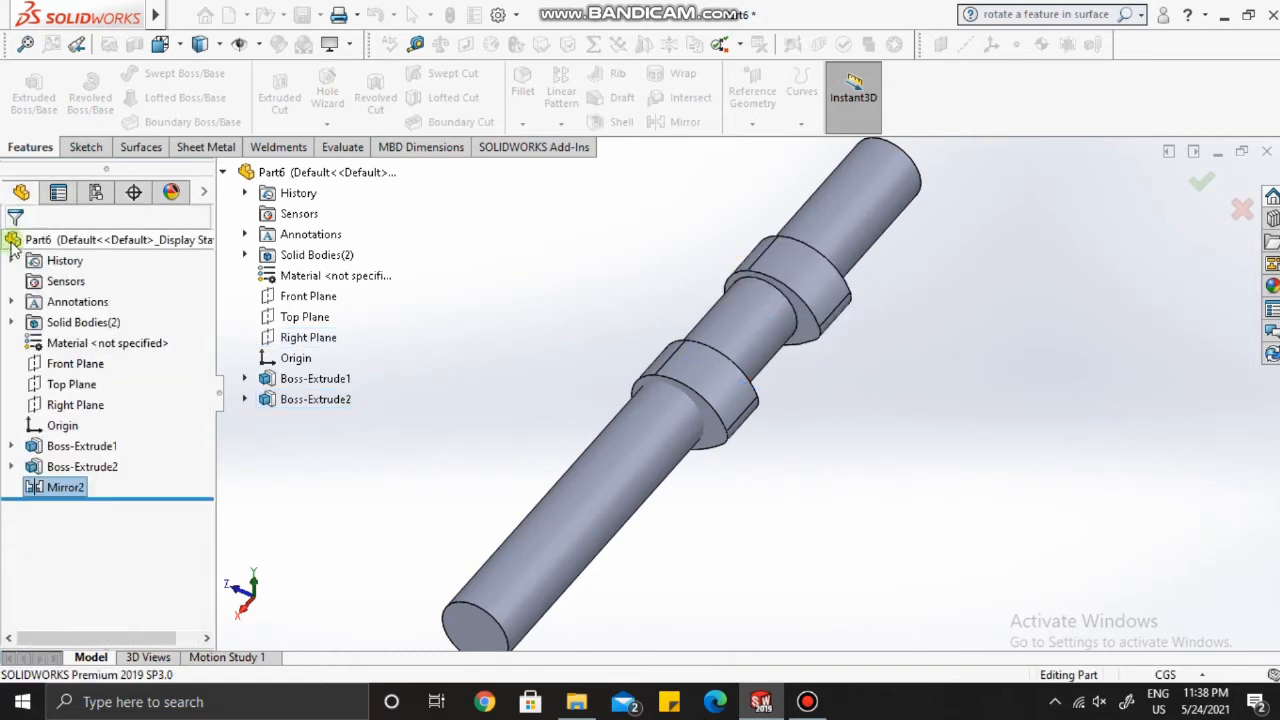
Step: Examine the two cam lobes on the shaft in relation to the Top and Right Planes from several angles
middle_drag(800, 334, 800, 285)
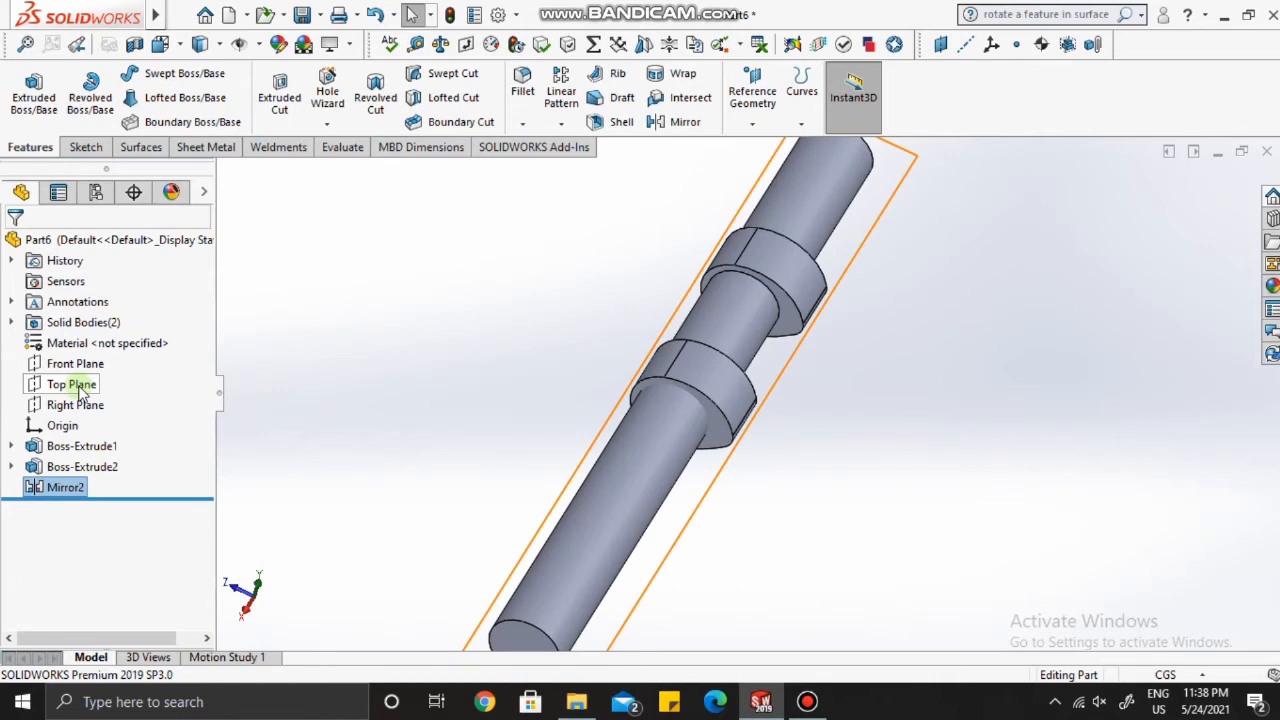
right_click(80, 390)
click(388, 362)
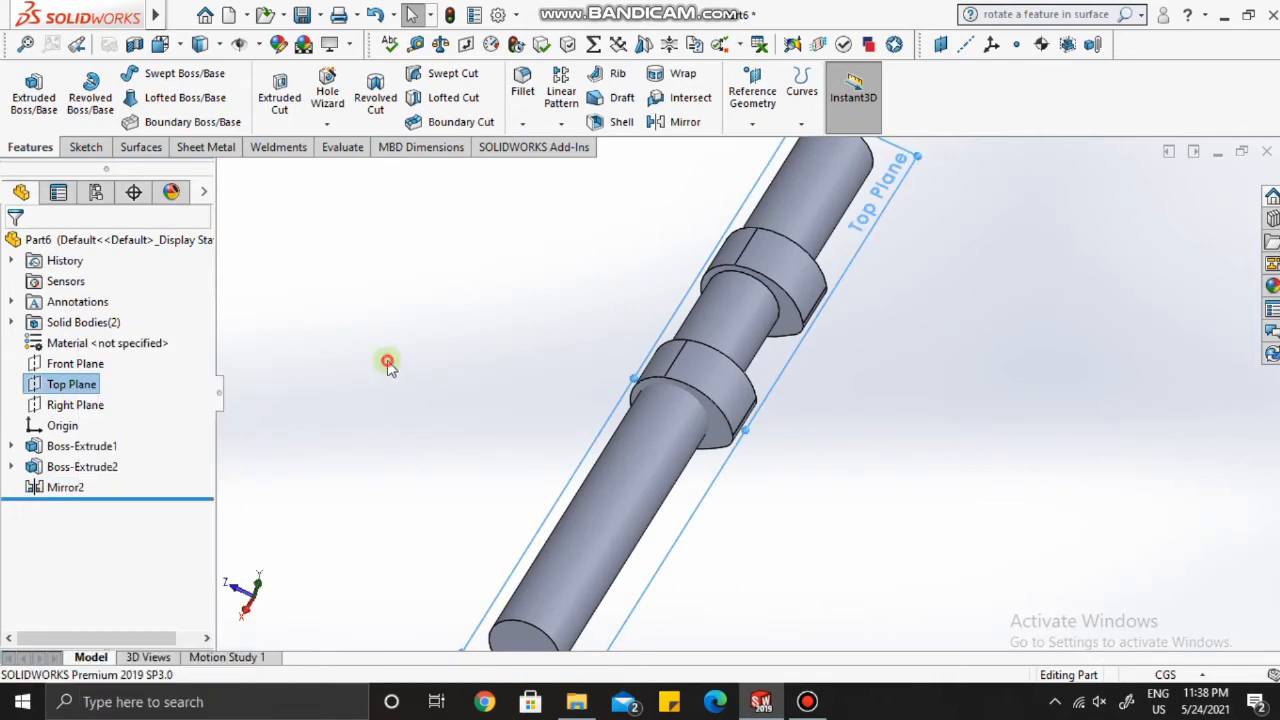
click(88, 406)
right_click(85, 406)
click(183, 363)
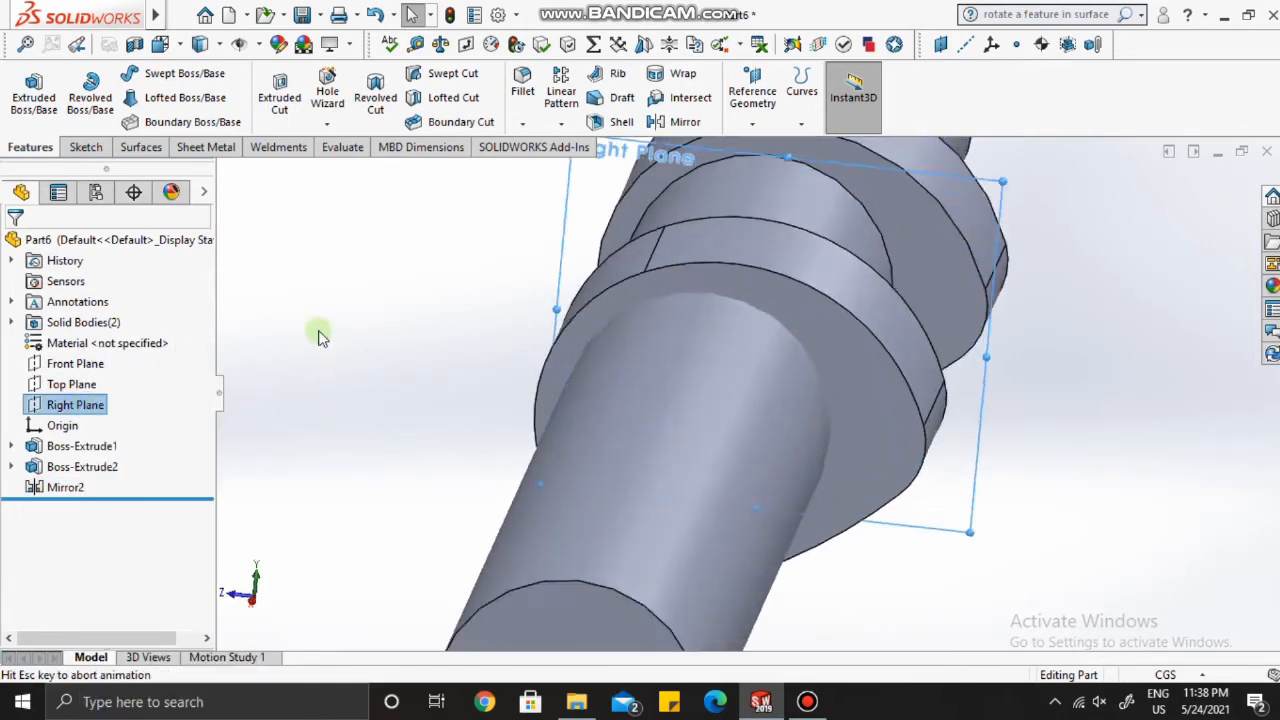
middle_drag(1004, 306, 994, 322)
scroll(997, 318, up, 5)
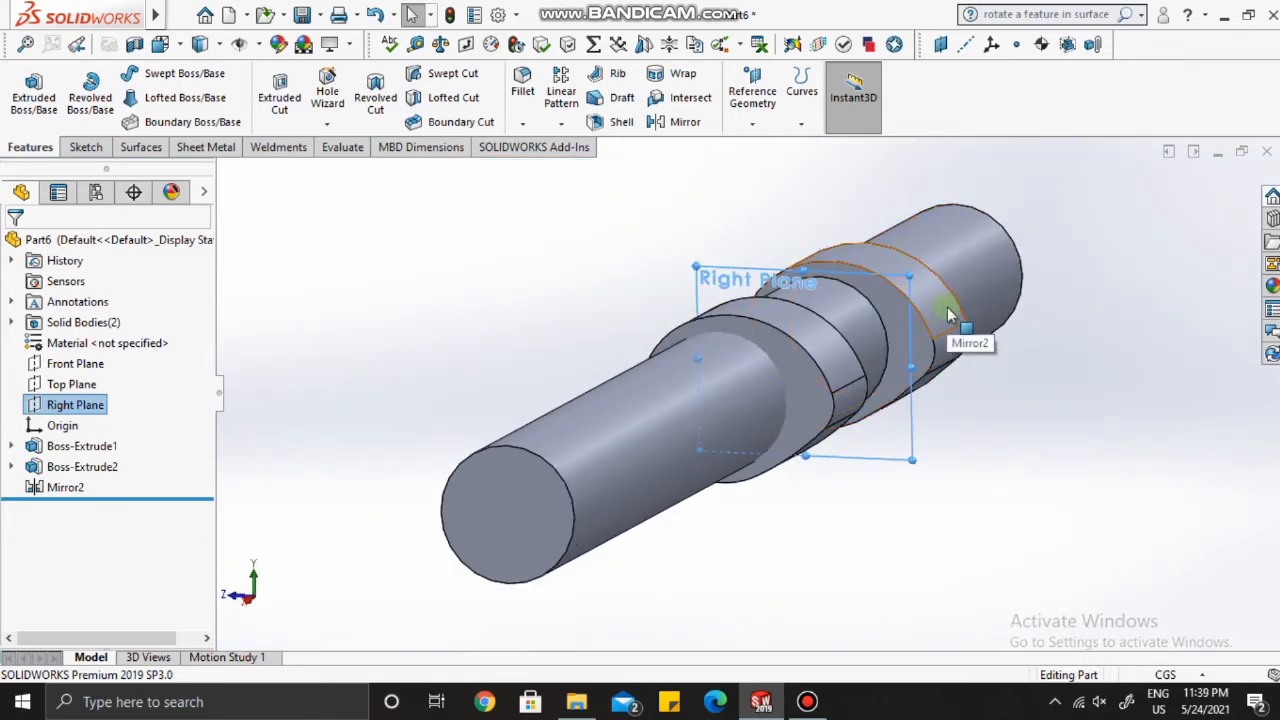
middle_drag(977, 390, 980, 415)
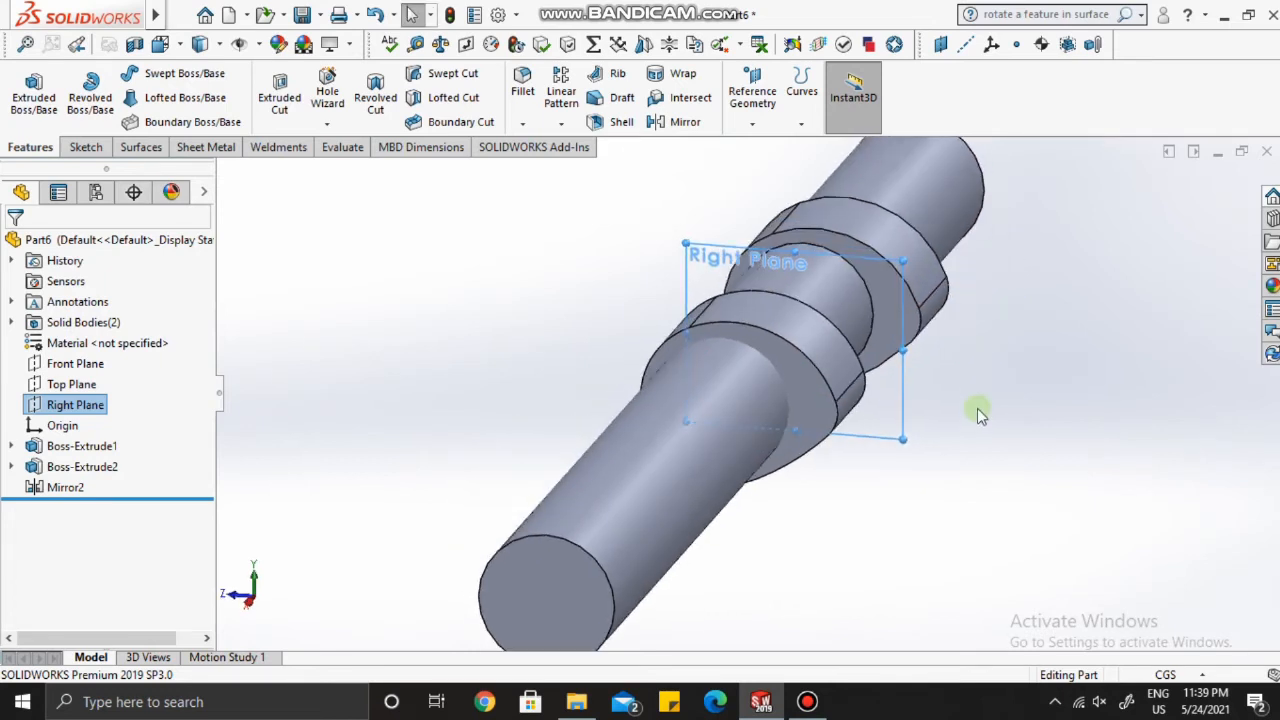
scroll(957, 313, up, 3)
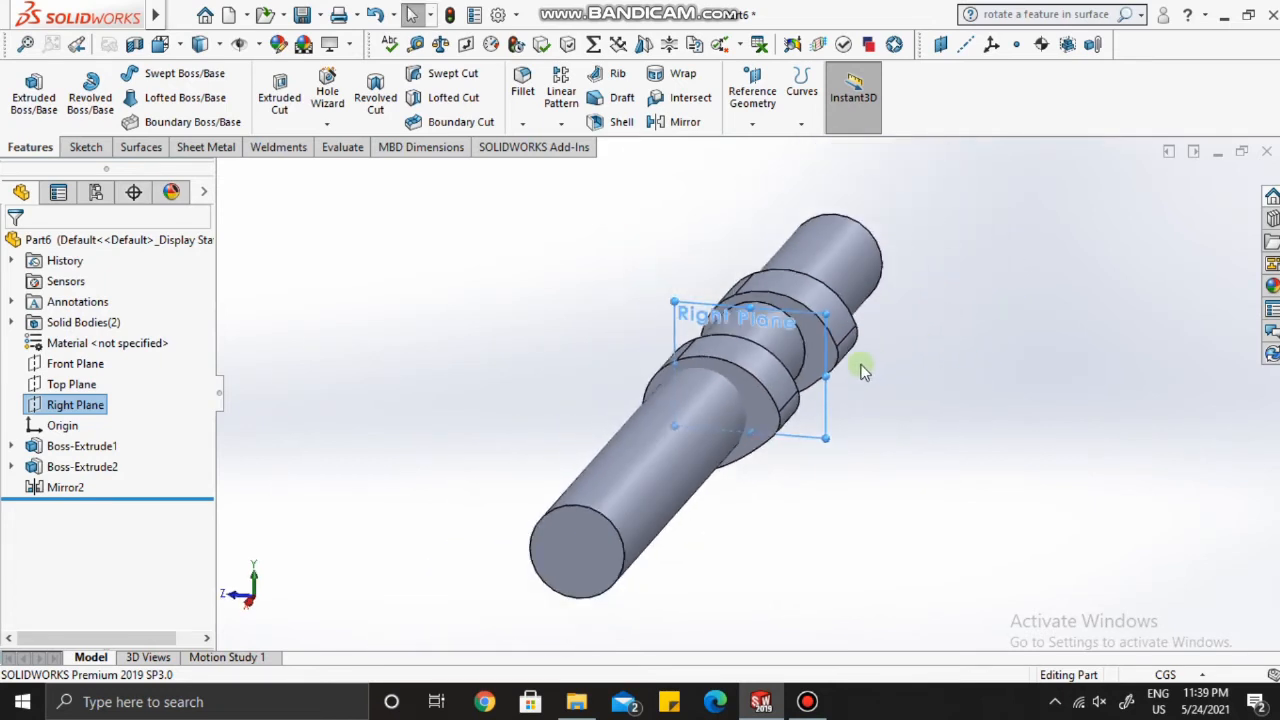
scroll(836, 365, down, 2)
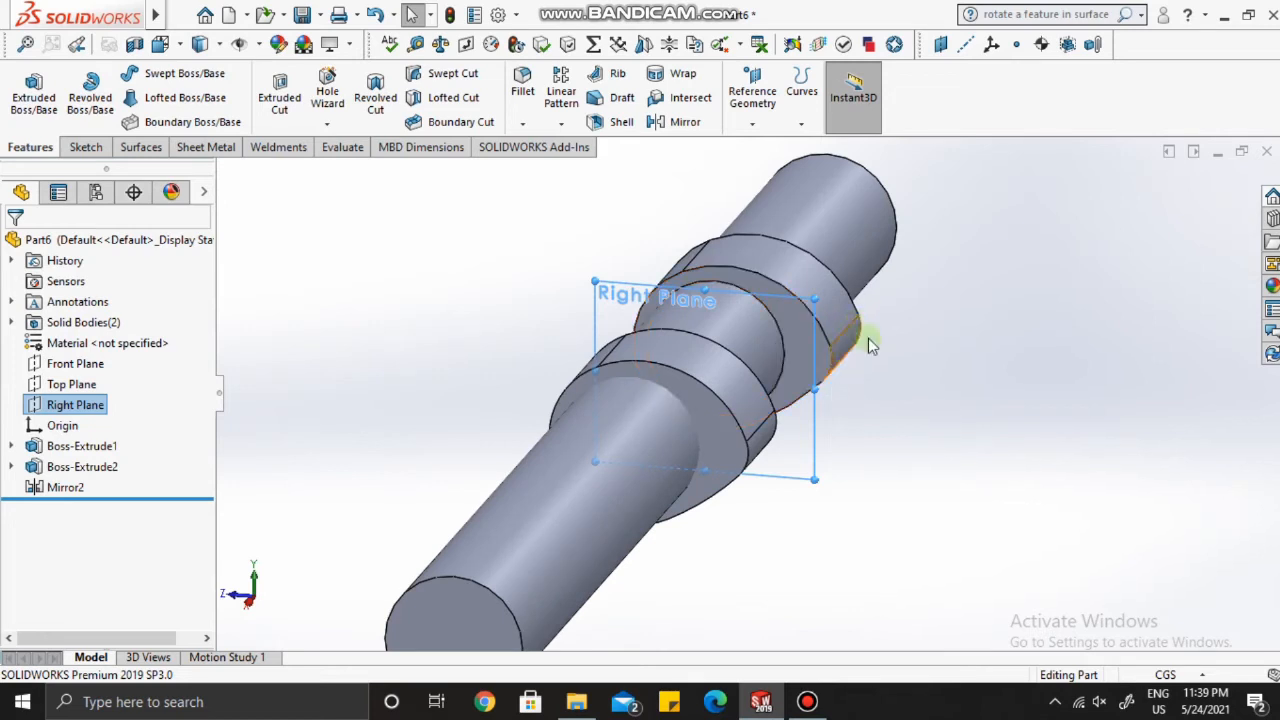
scroll(875, 335, up, 1)
scroll(875, 335, down, 1)
scroll(875, 338, up, 1)
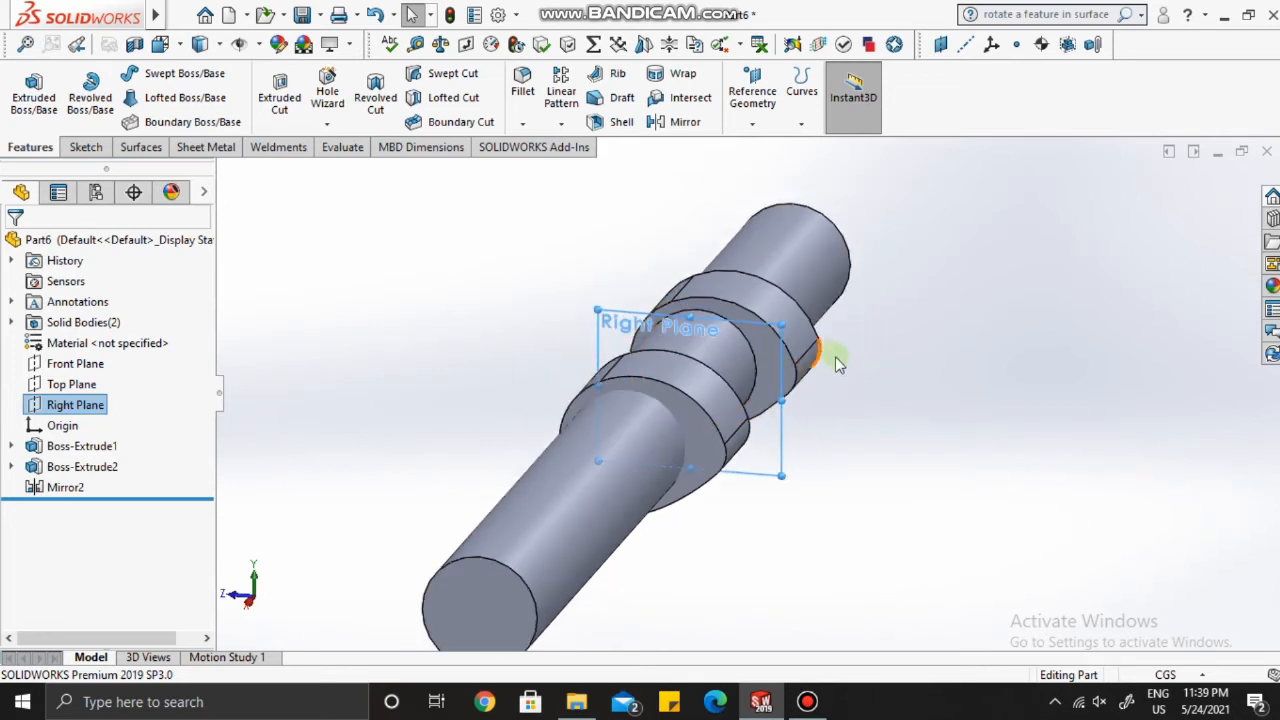
scroll(810, 372, down, 2)
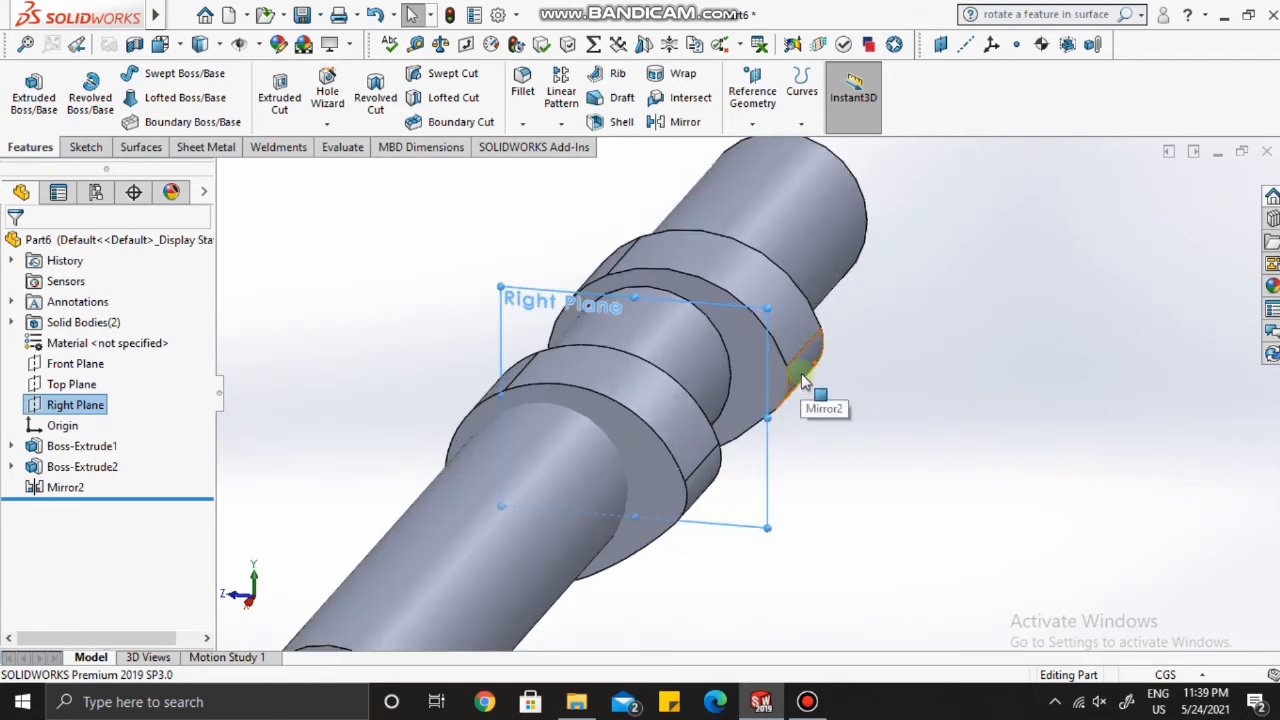
middle_drag(716, 338, 732, 288)
scroll(743, 390, up, 2)
click(471, 271)
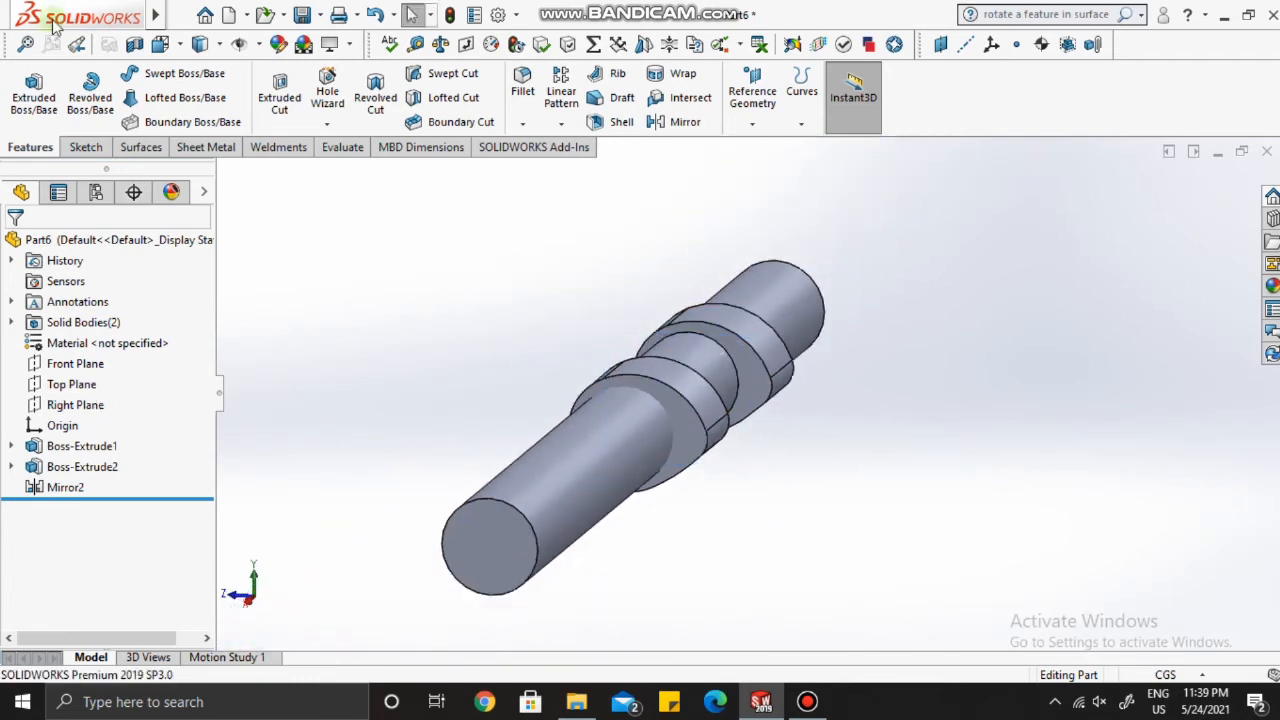
Step: Start the Move/Copy Body feature and select the separate original cam lobe as the body to move
mouse_move(150, 20)
click(289, 15)
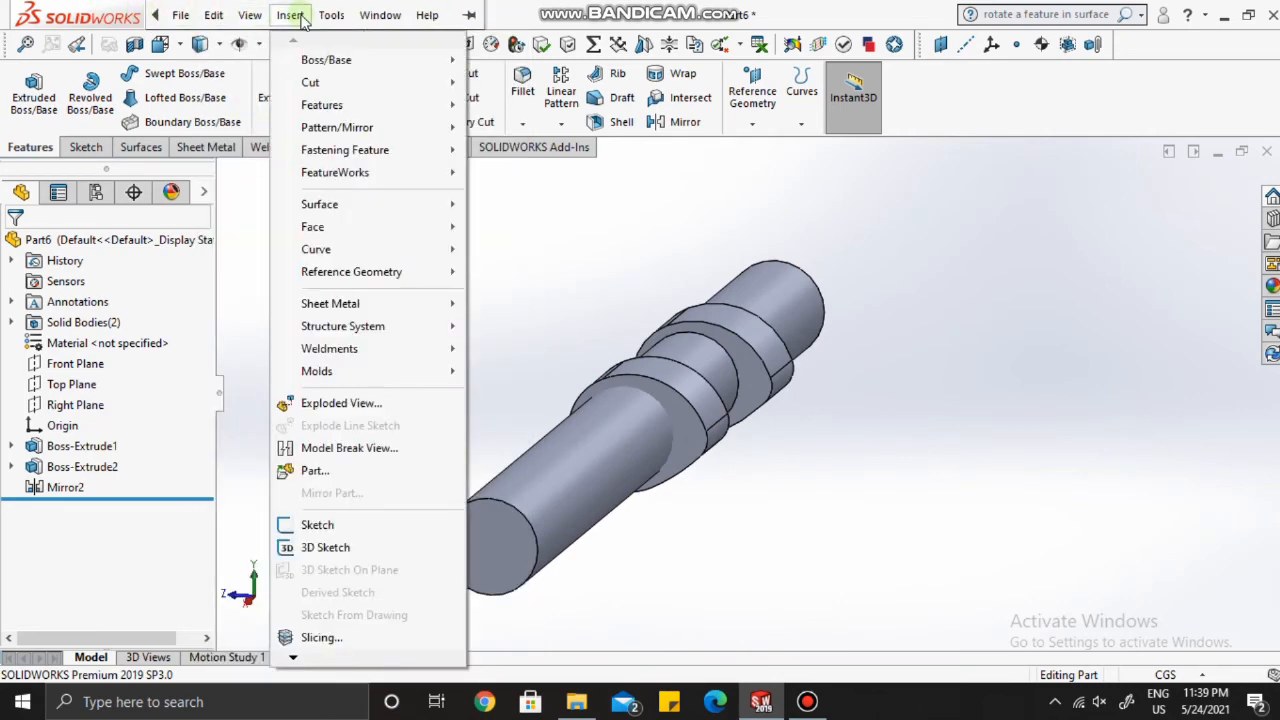
click(255, 20)
click(290, 15)
mouse_move(341, 108)
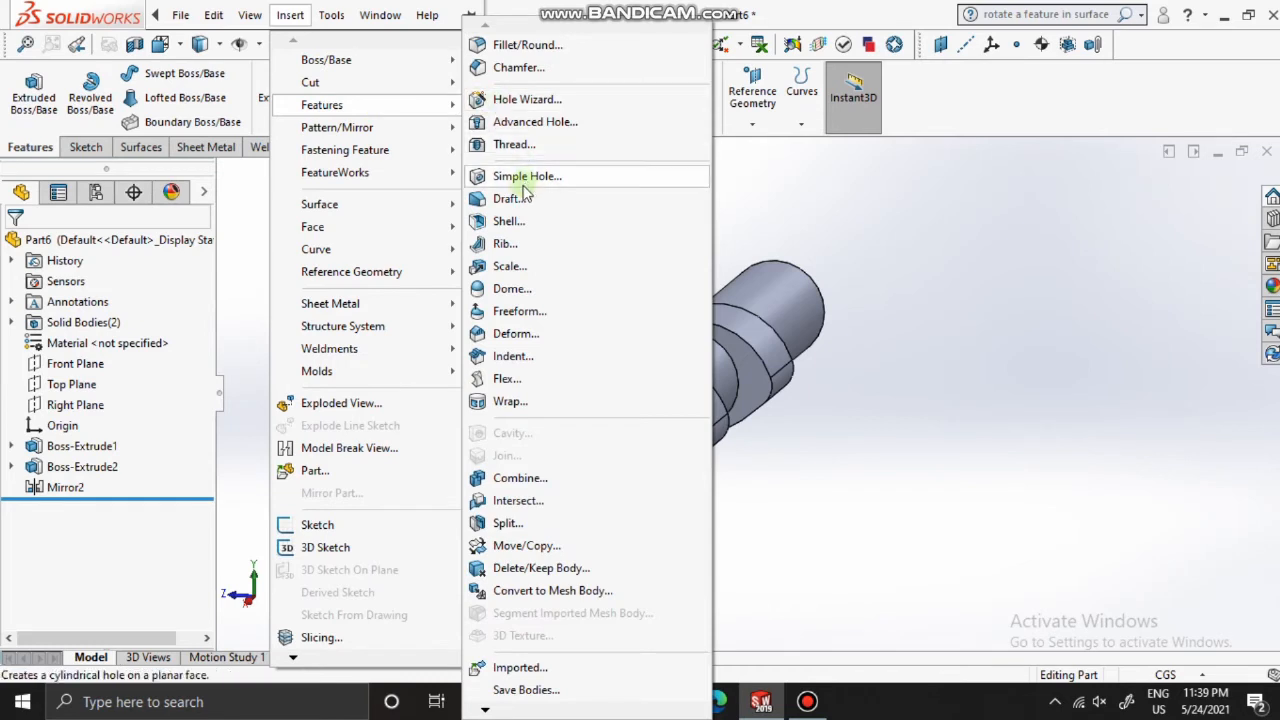
click(495, 548)
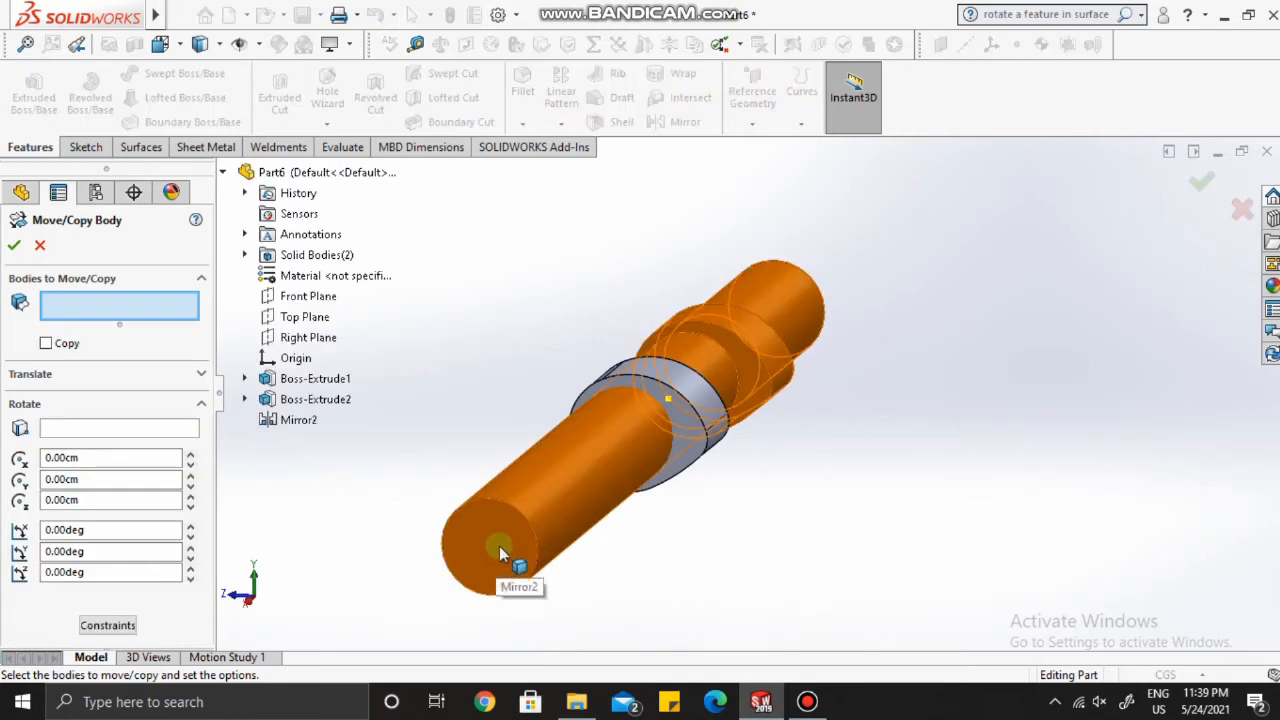
middle_drag(547, 392, 539, 424)
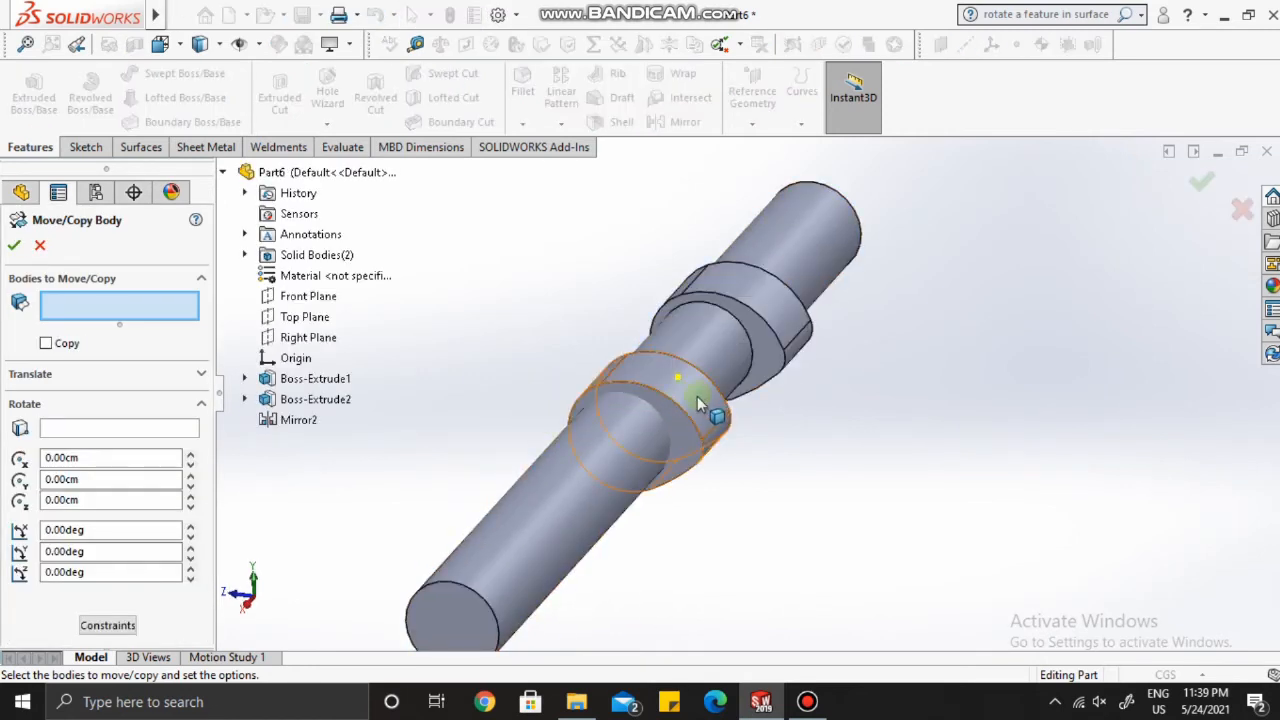
click(697, 400)
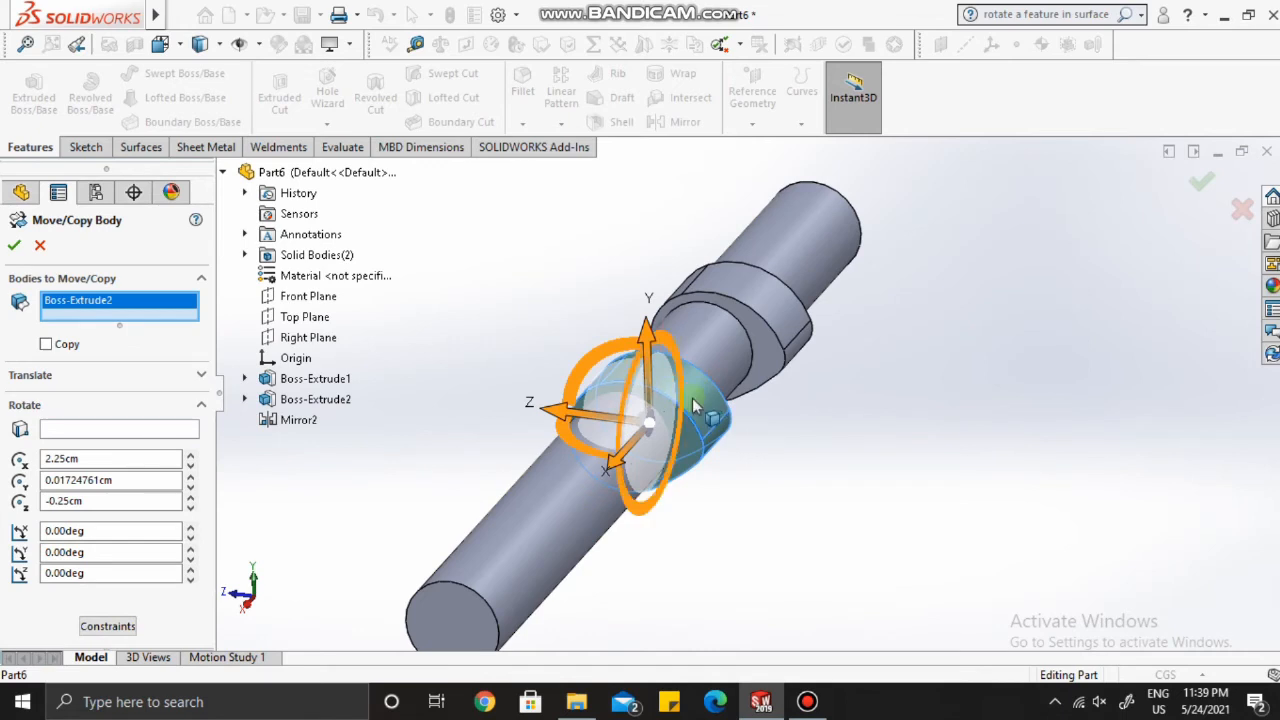
Step: Turn on the display of temporary axes in the model
scroll(734, 391, up, 2)
middle_drag(733, 394, 727, 424)
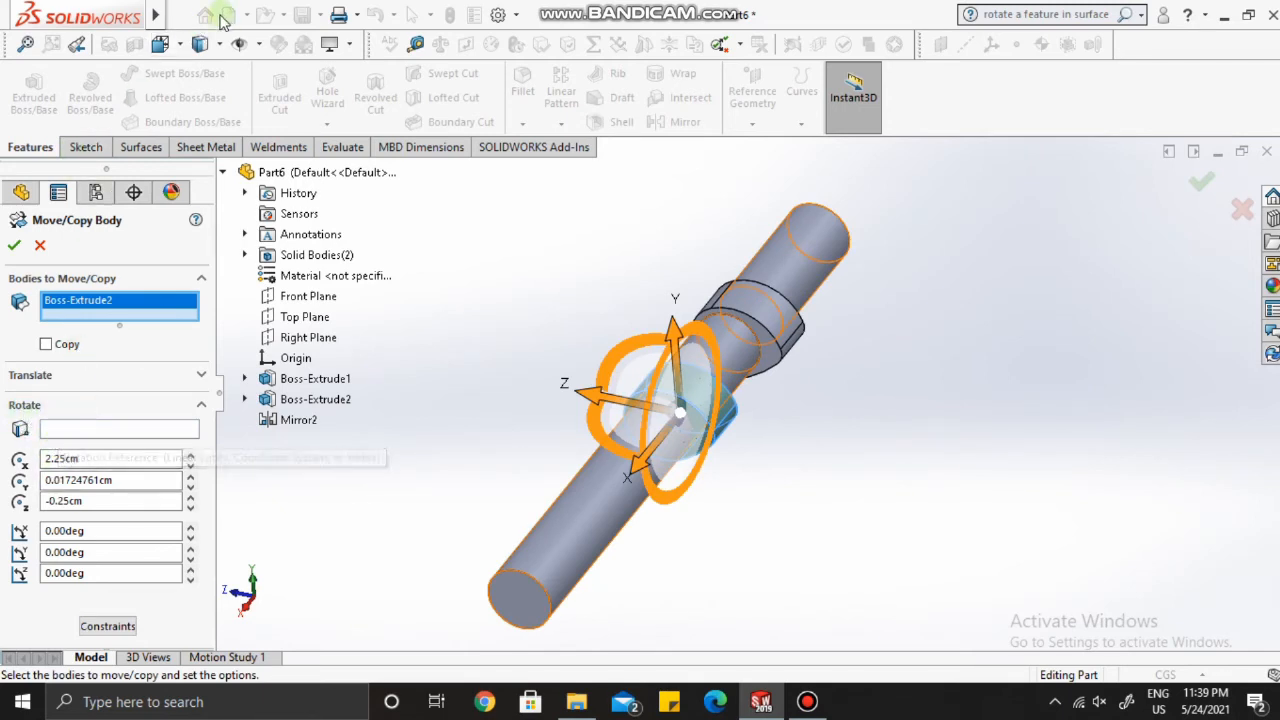
click(259, 47)
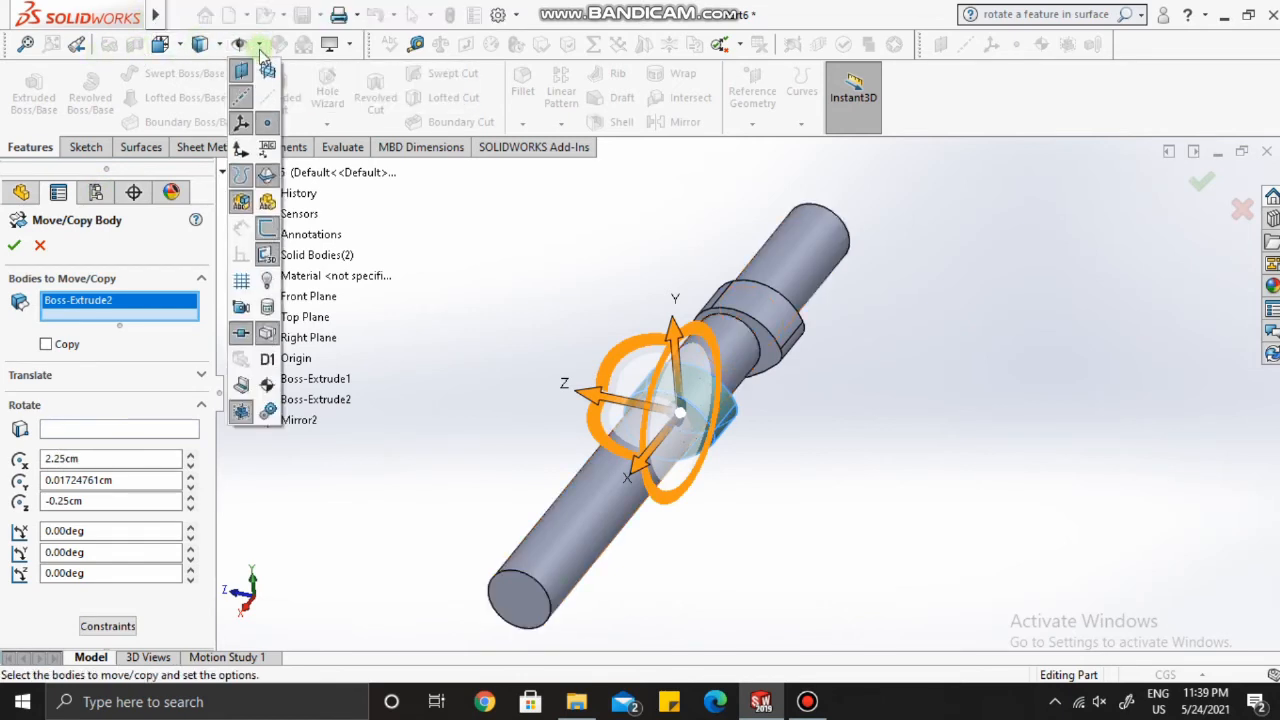
click(267, 100)
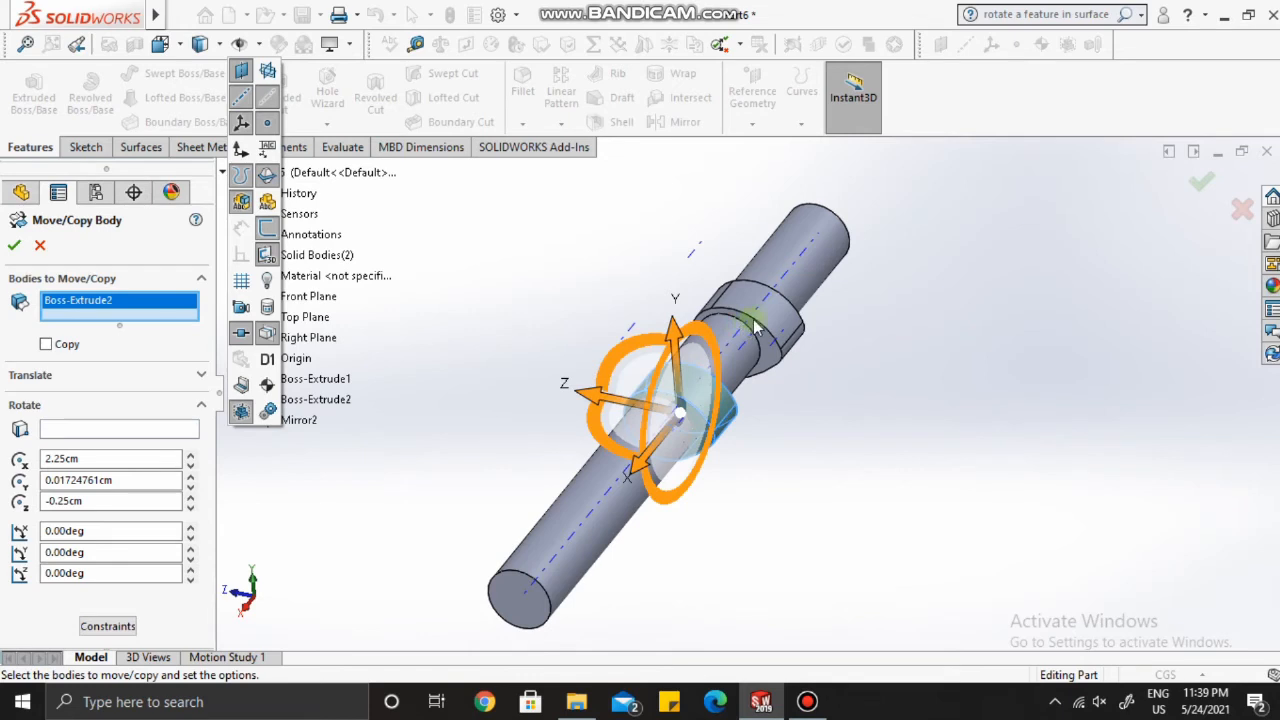
Step: Rotate the selected cam lobe body 90 degrees about the shaft's central temporary axis and accept the Move/Copy Body feature
scroll(765, 322, down, 2)
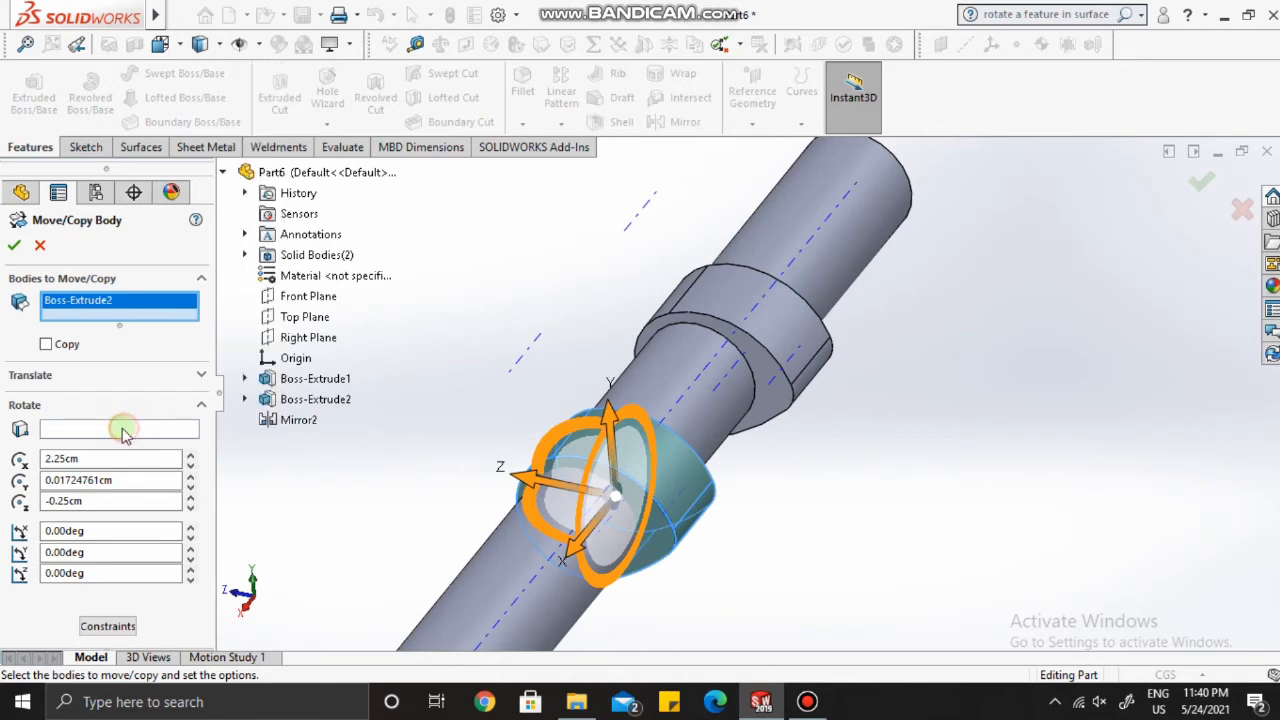
click(64, 429)
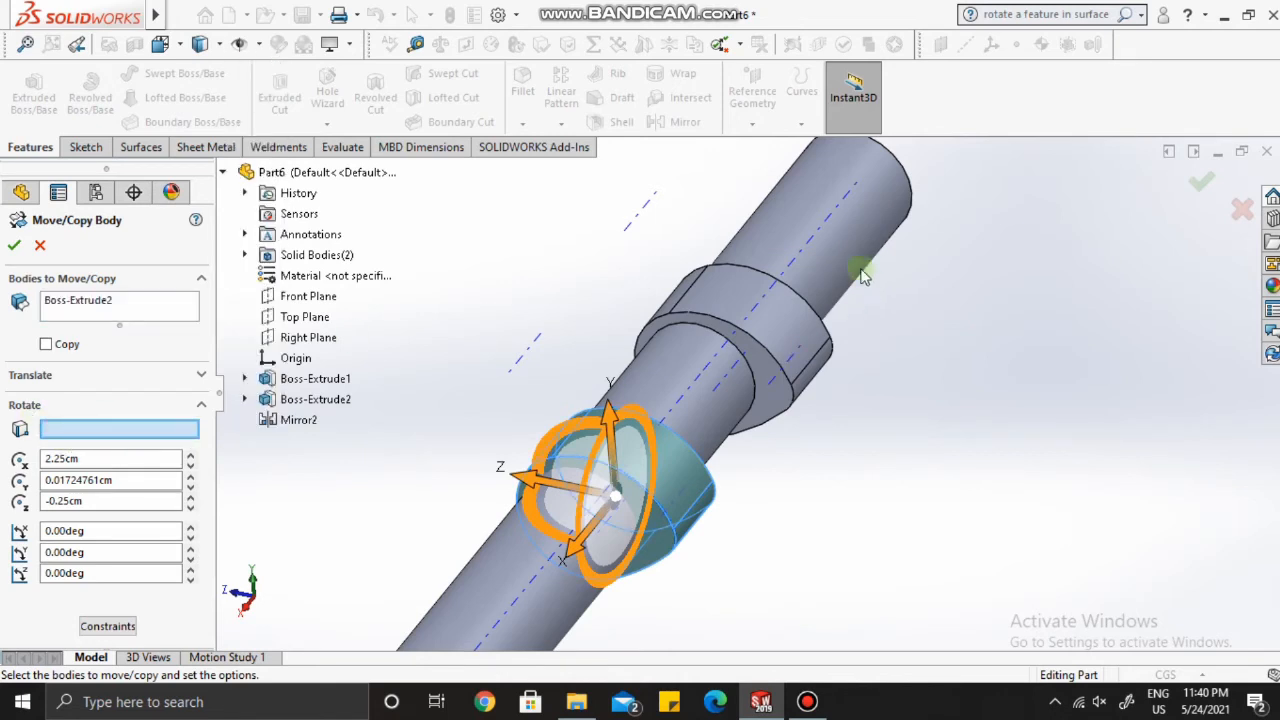
click(697, 384)
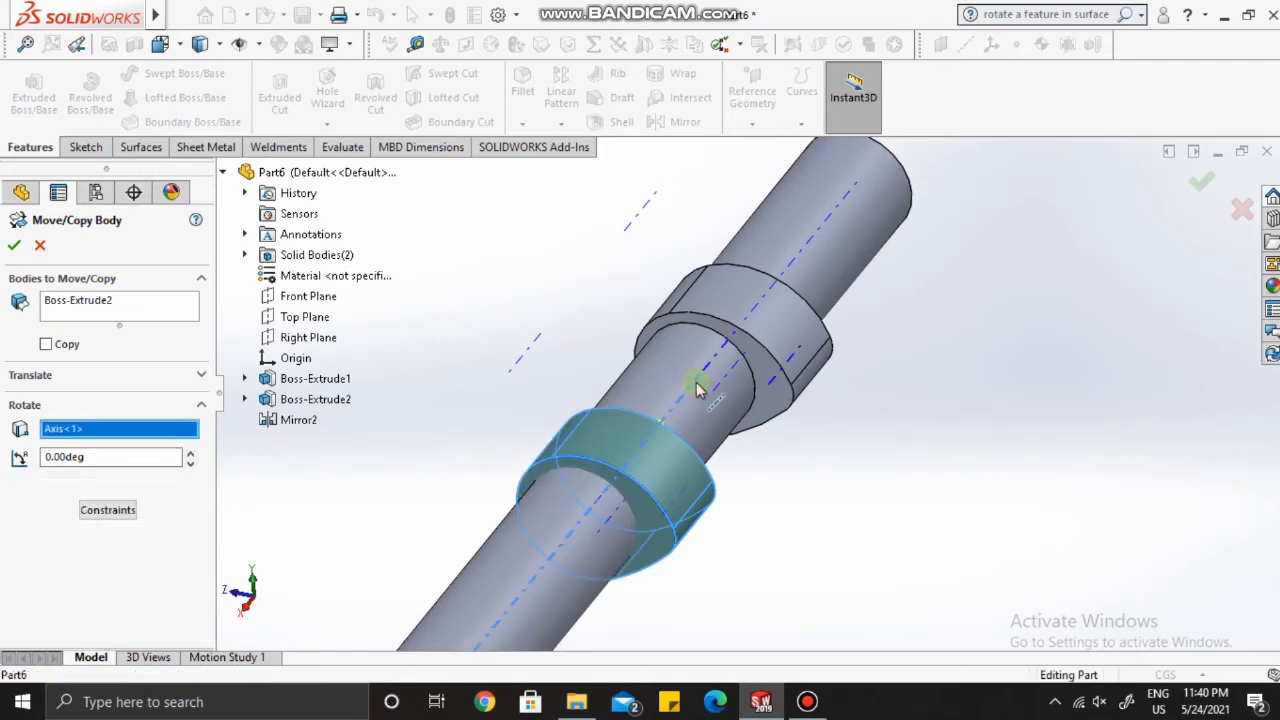
double_click(100, 457)
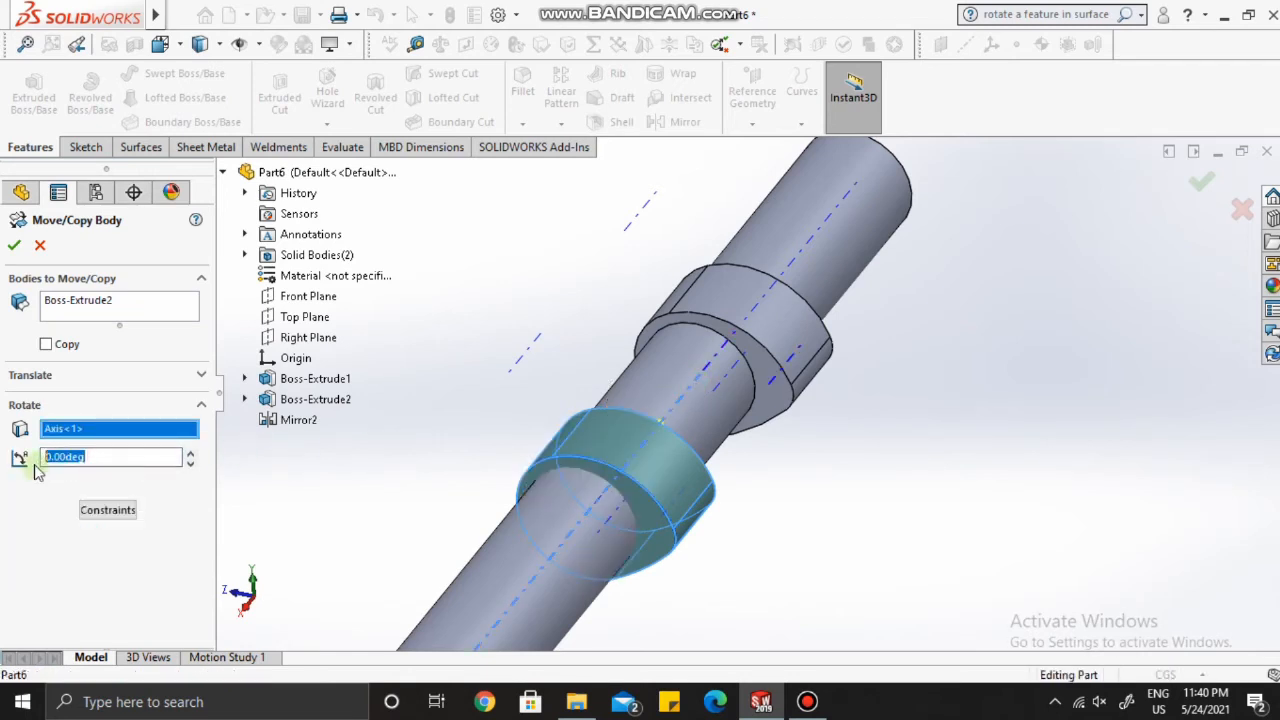
key(BackSpace)
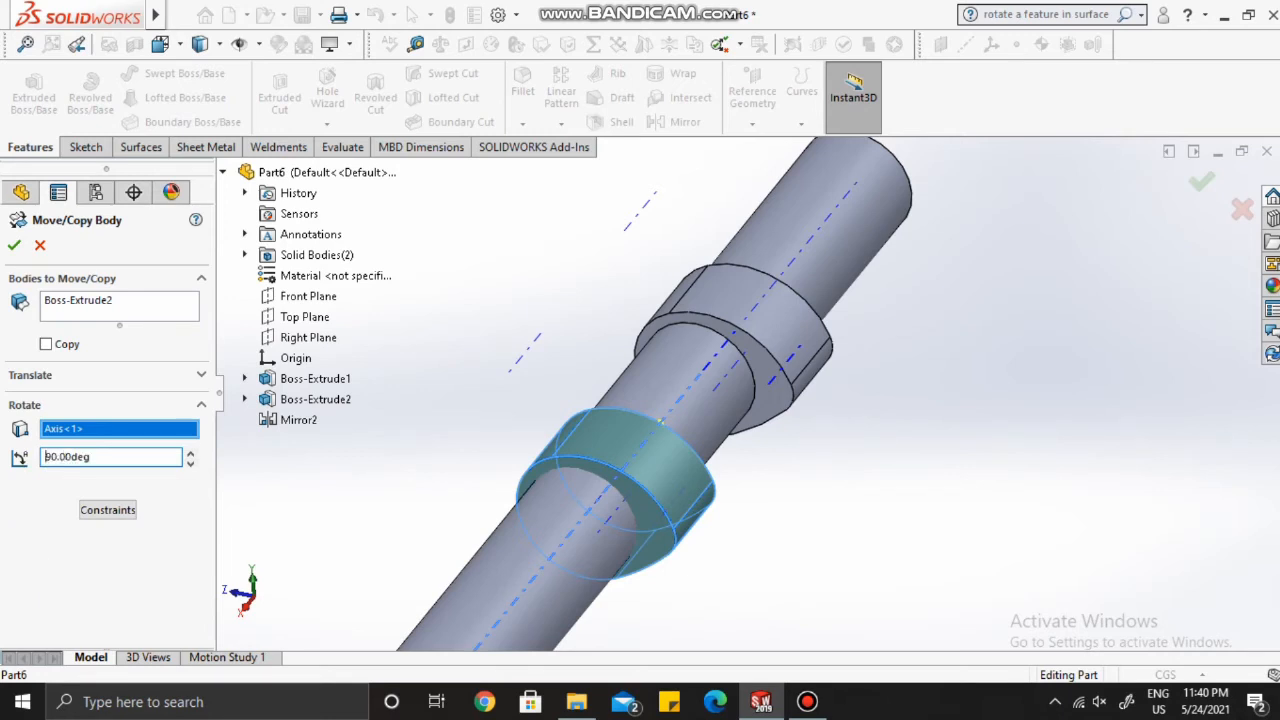
scroll(915, 448, up, 3)
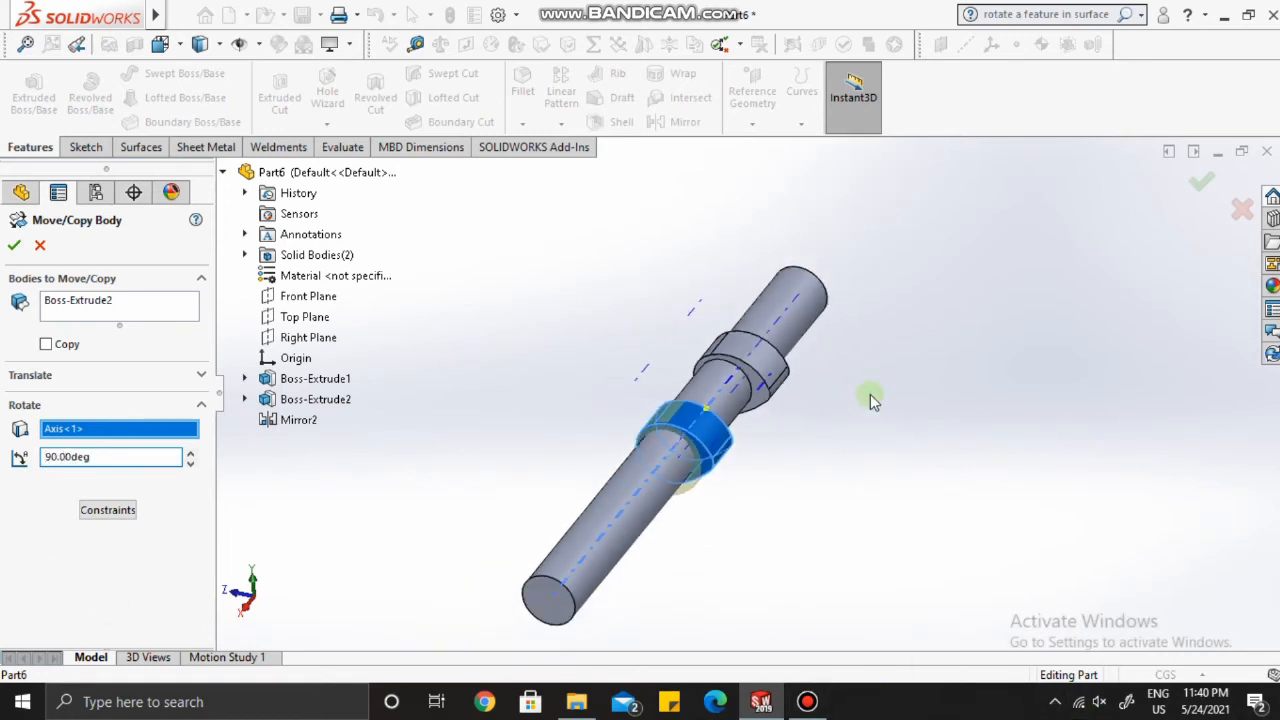
middle_drag(870, 398, 877, 331)
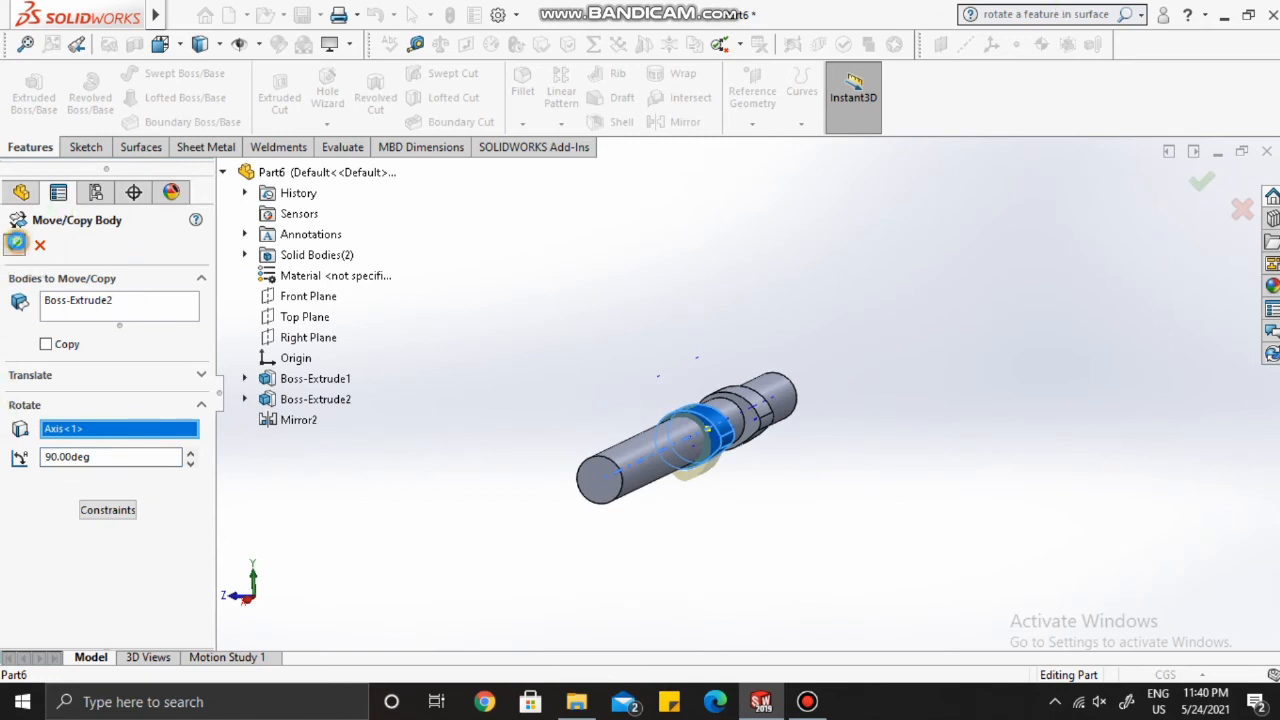
click(16, 246)
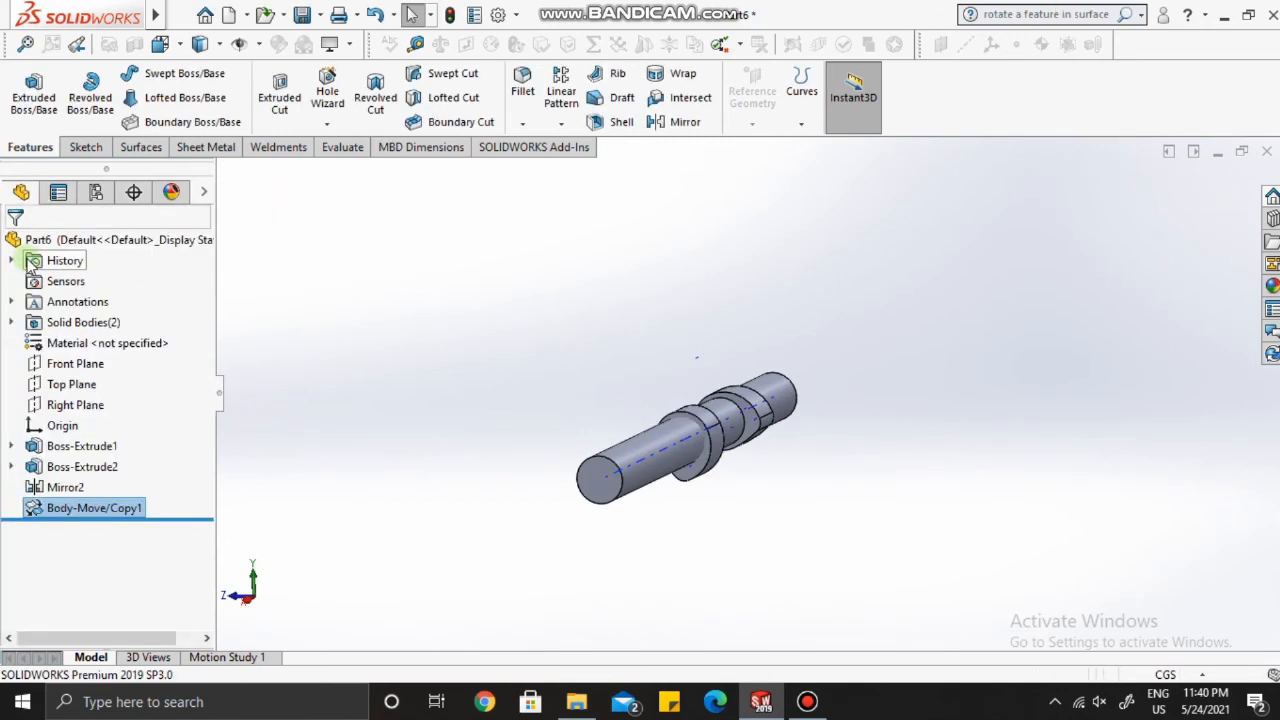
Step: Examine the angular offset between the two cam lobes, looking normal to the Right Plane and from oblique angles
click(75, 405)
click(177, 380)
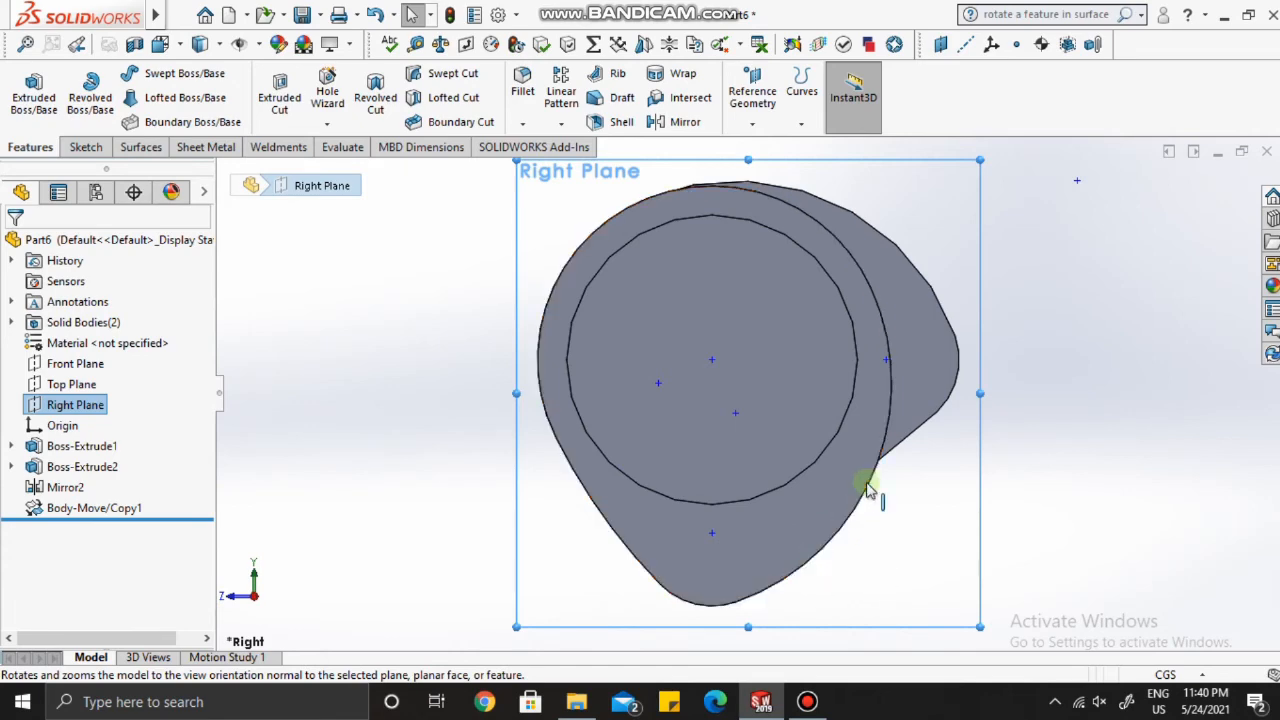
scroll(888, 368, up, 2)
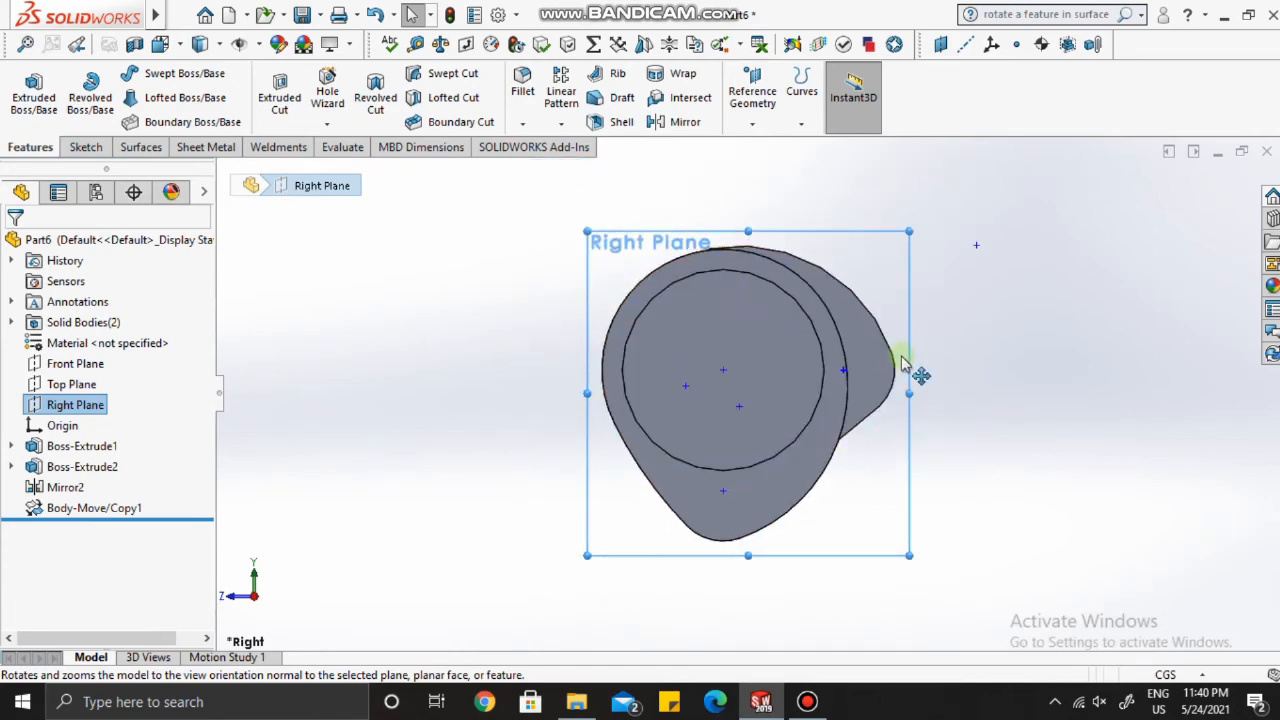
middle_drag(903, 362, 886, 369)
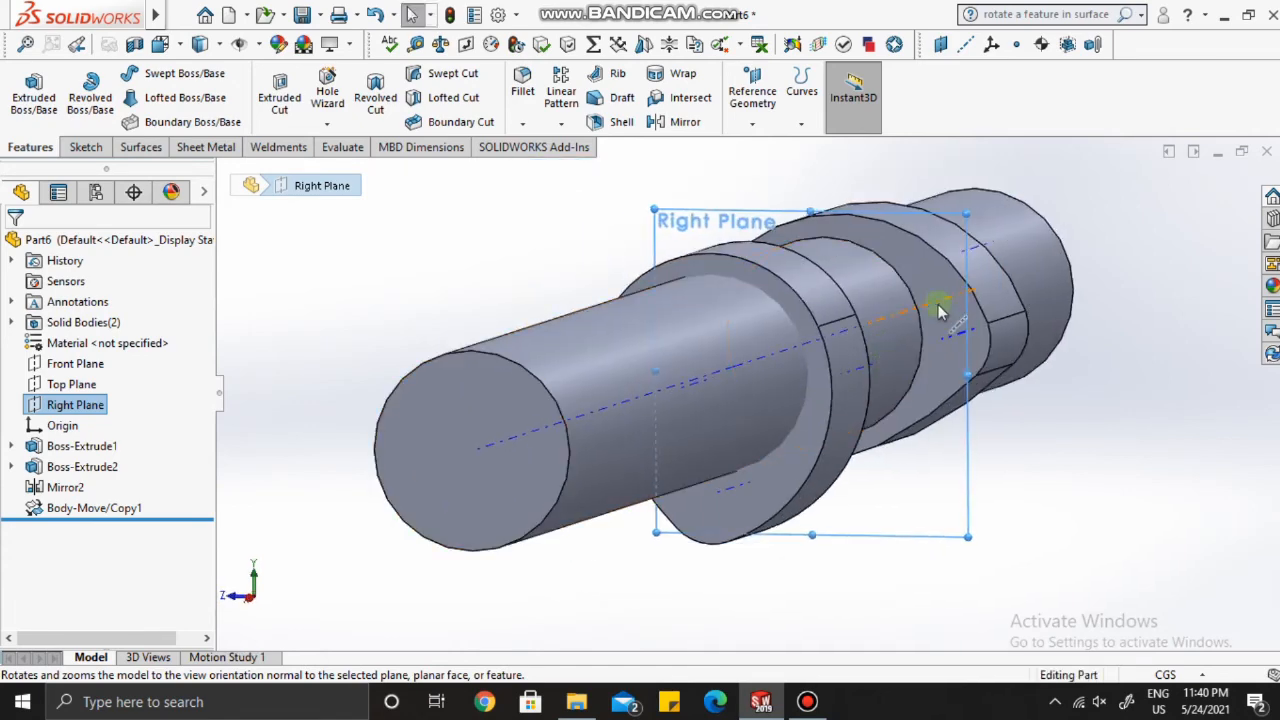
scroll(870, 368, up, 3)
middle_drag(866, 369, 820, 446)
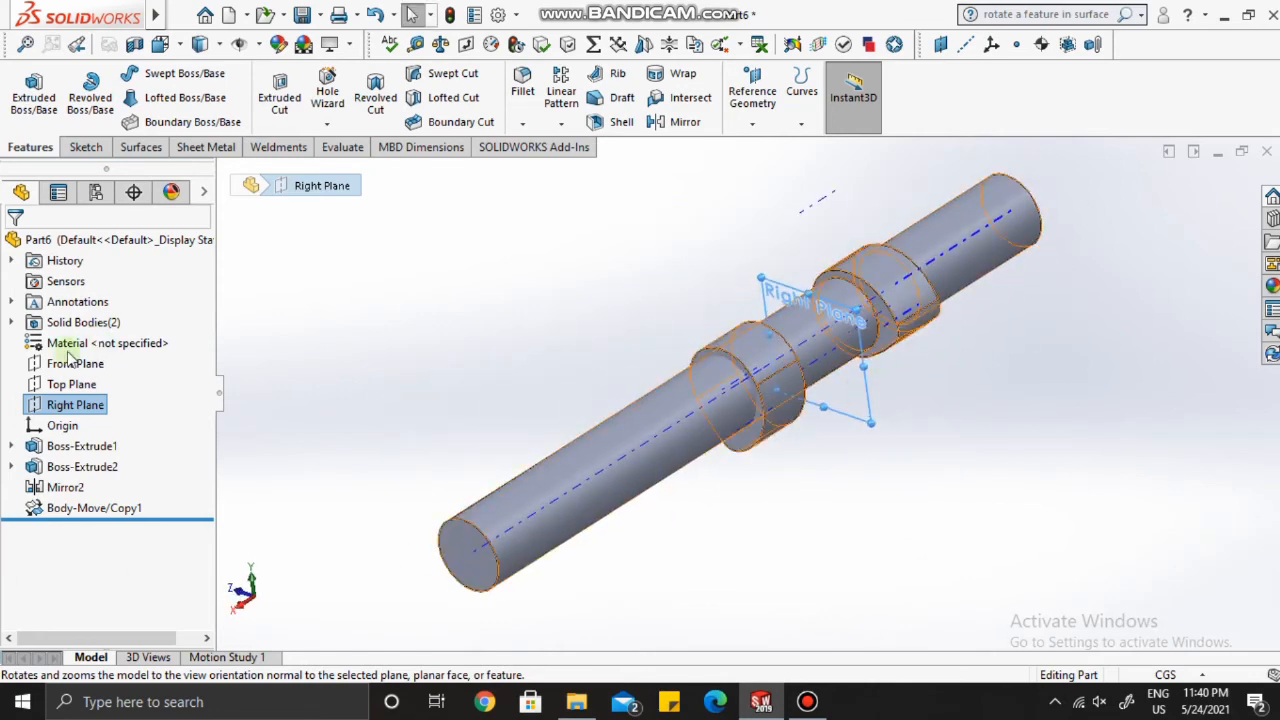
Step: Create a reference plane offset 1.00 cm above the Top Plane
click(70, 384)
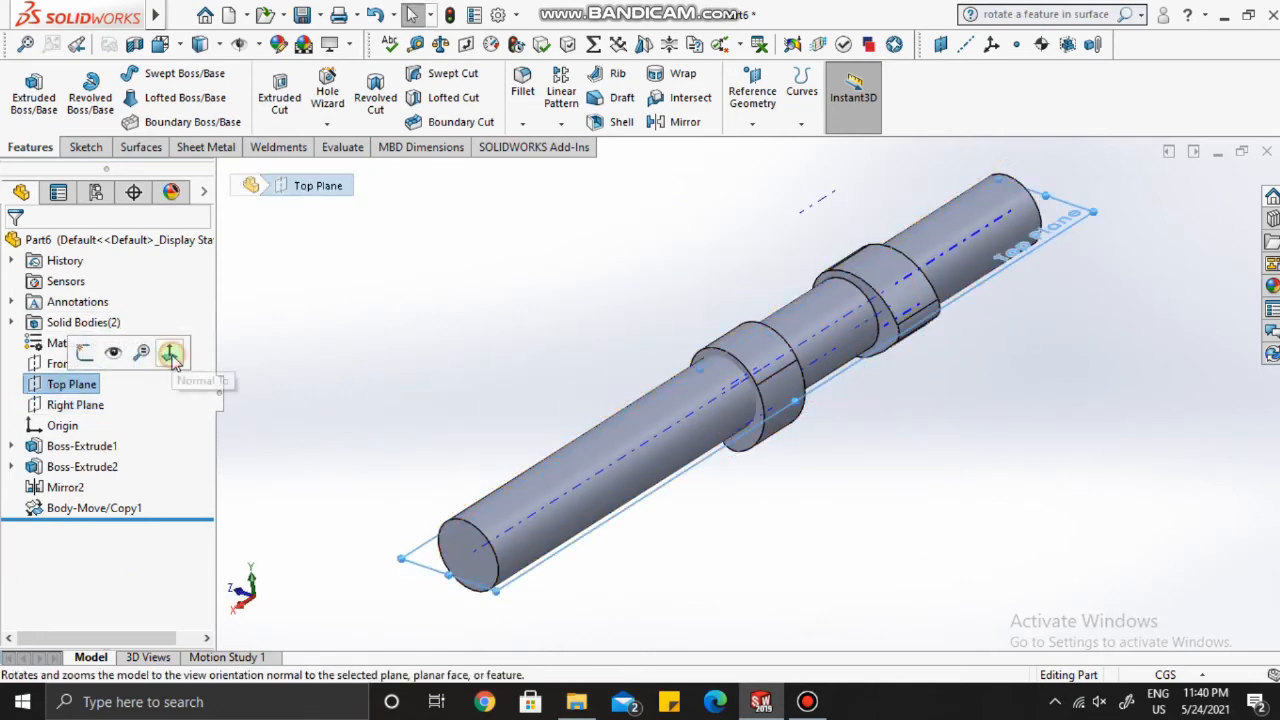
click(170, 355)
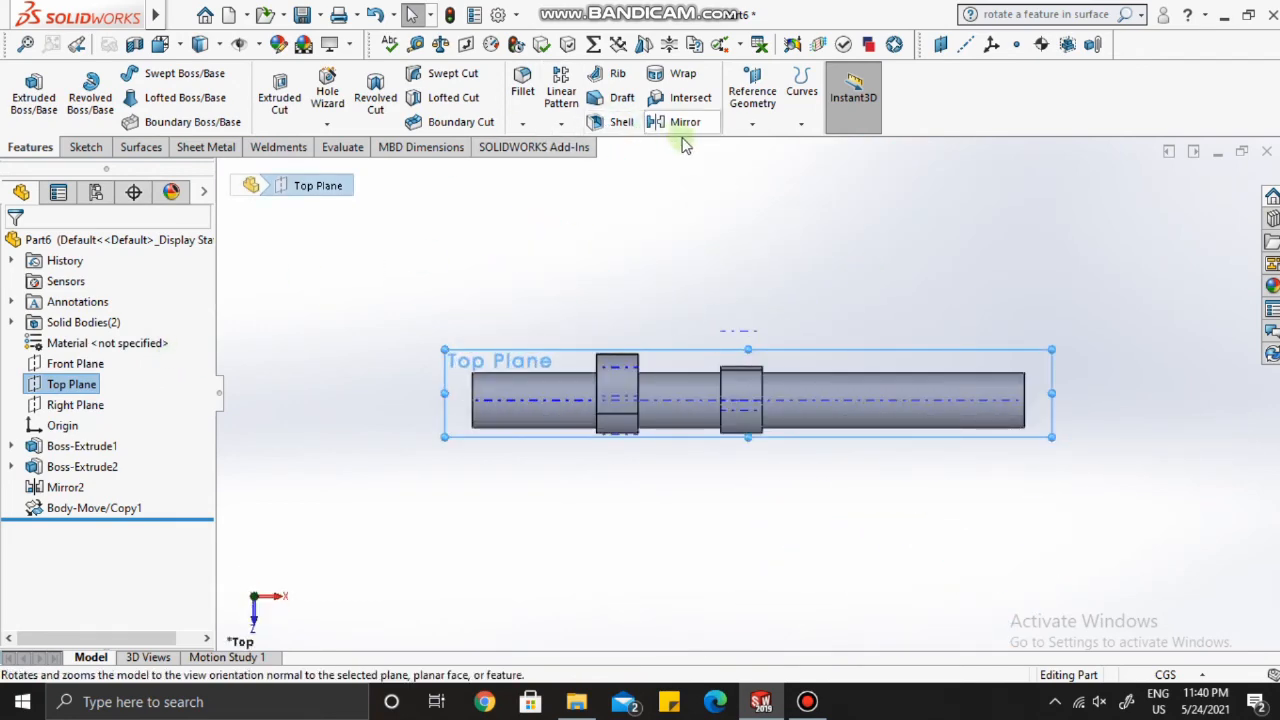
click(752, 127)
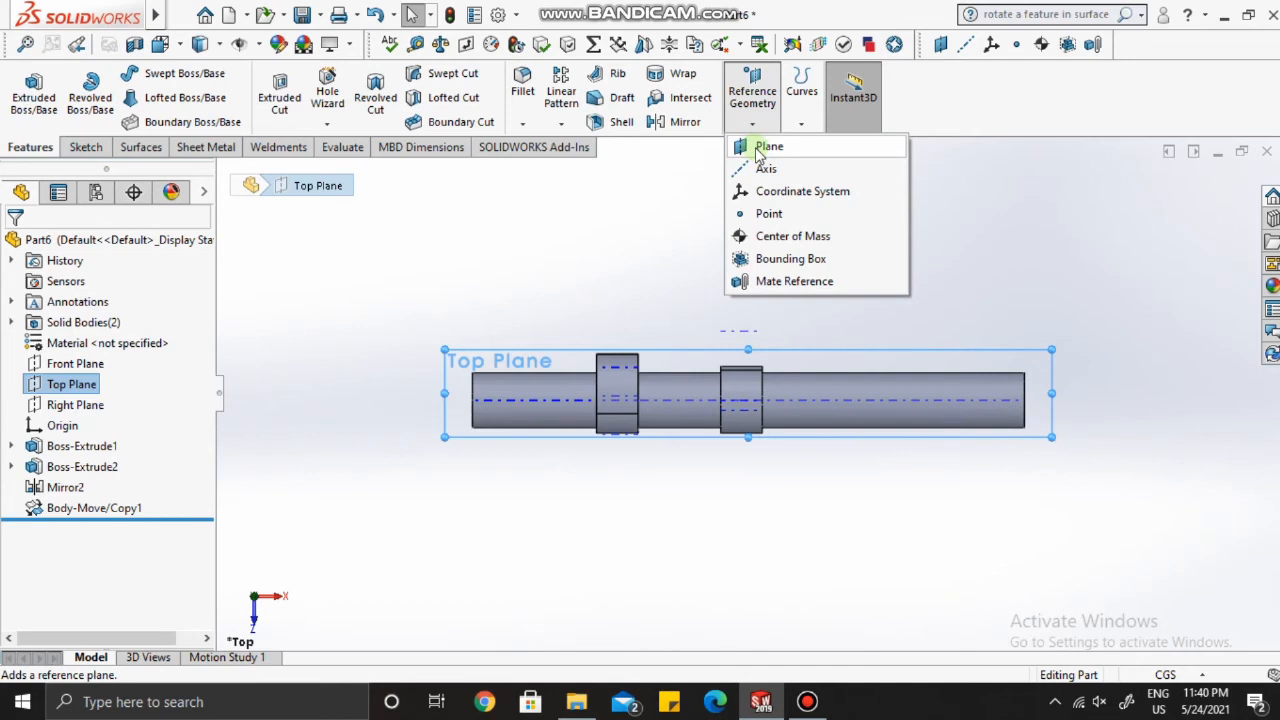
click(759, 150)
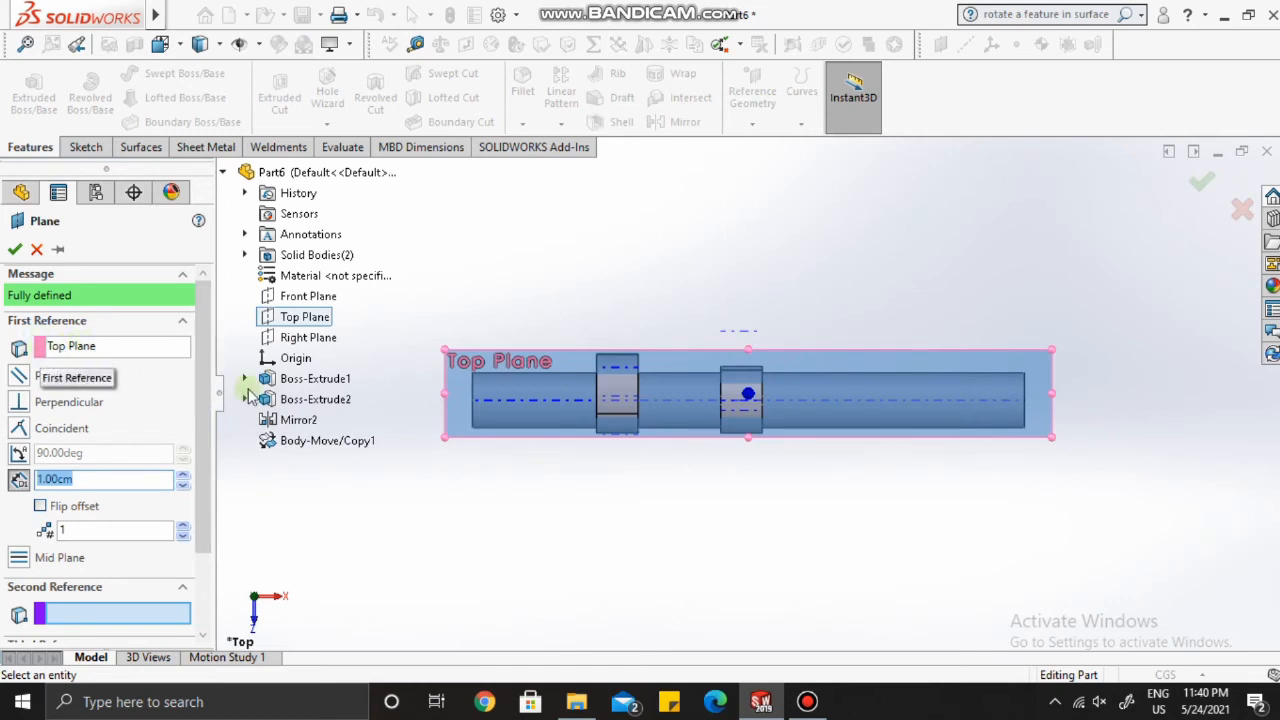
middle_drag(529, 434, 640, 347)
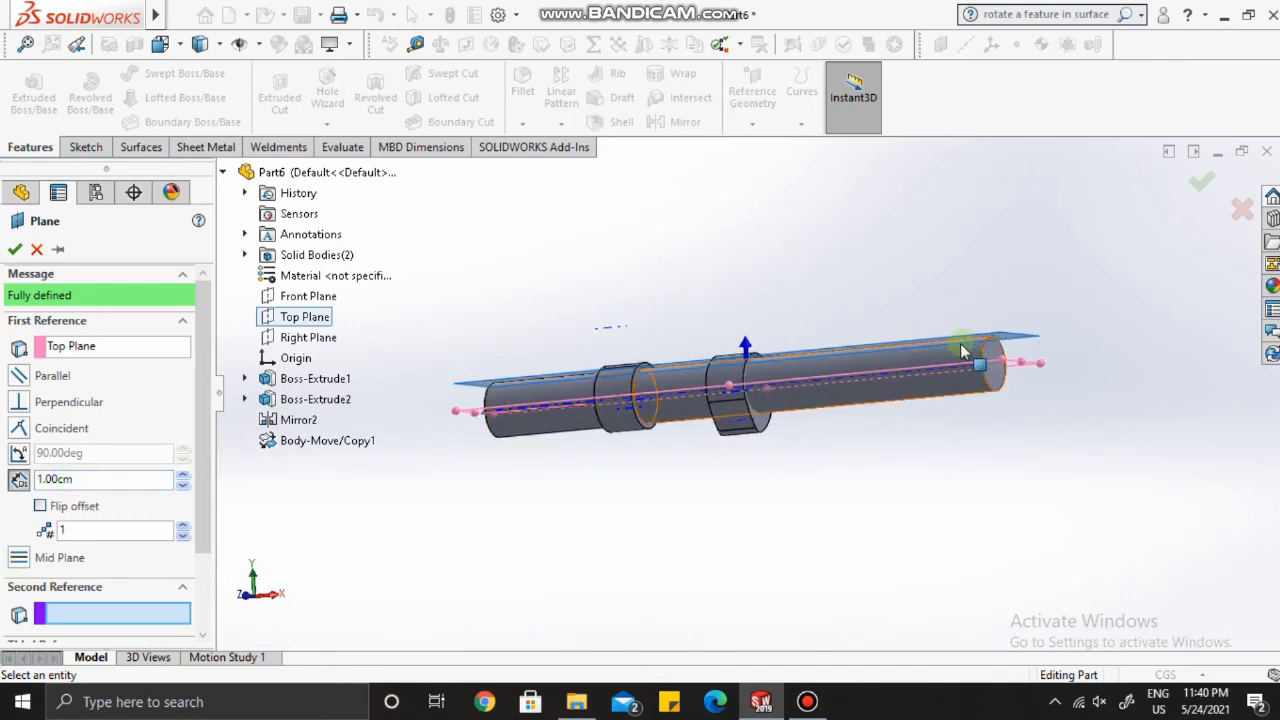
click(14, 250)
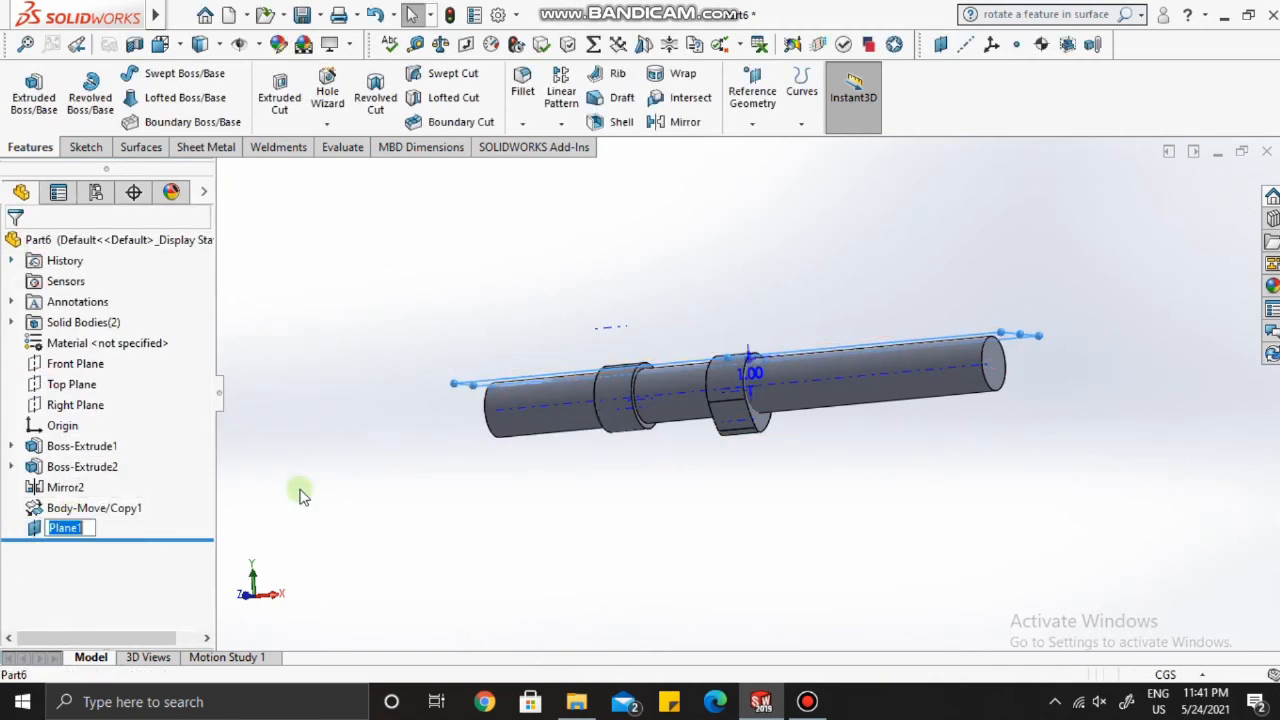
Step: Start a sketch on the new offset plane and view it face-on
click(62, 528)
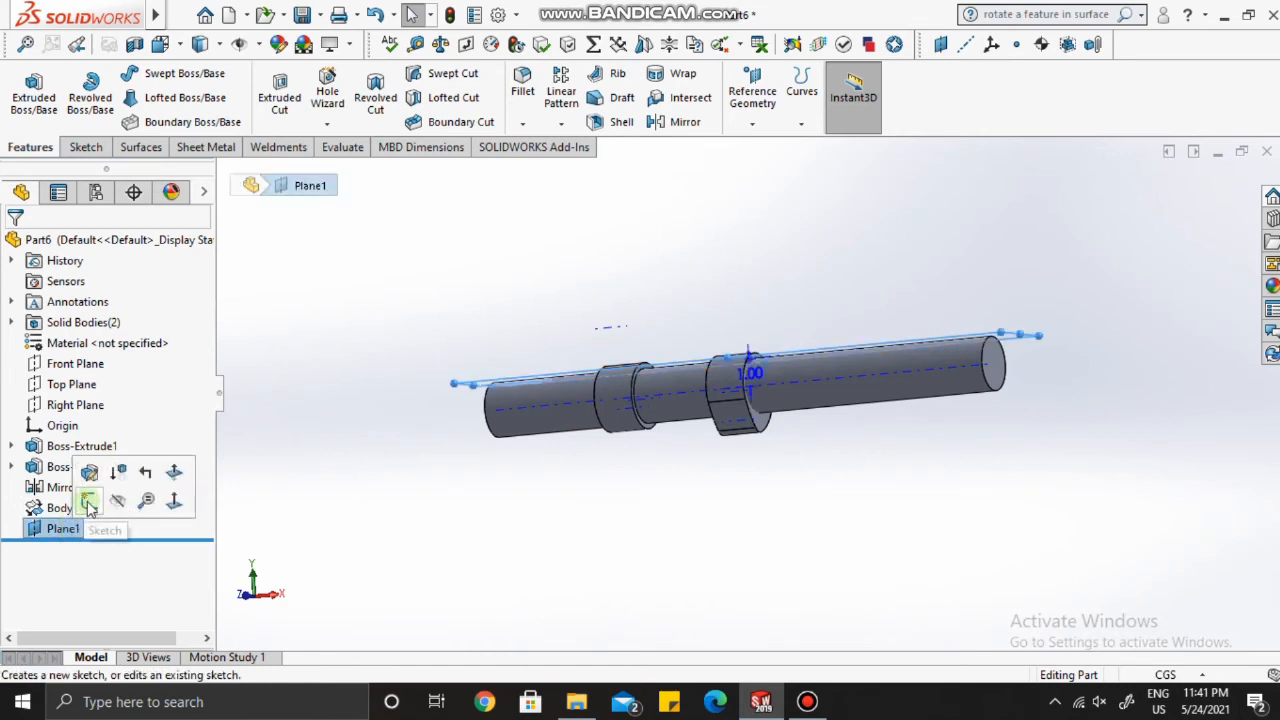
click(90, 506)
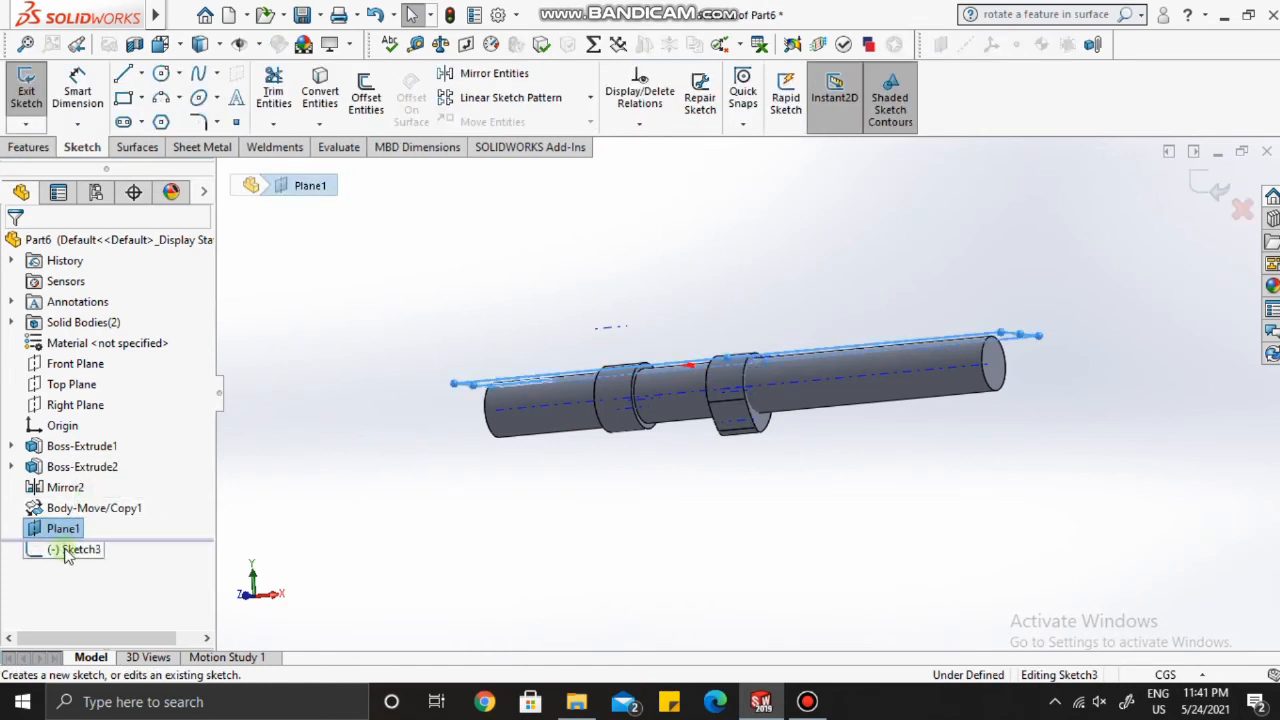
right_click(65, 551)
click(117, 400)
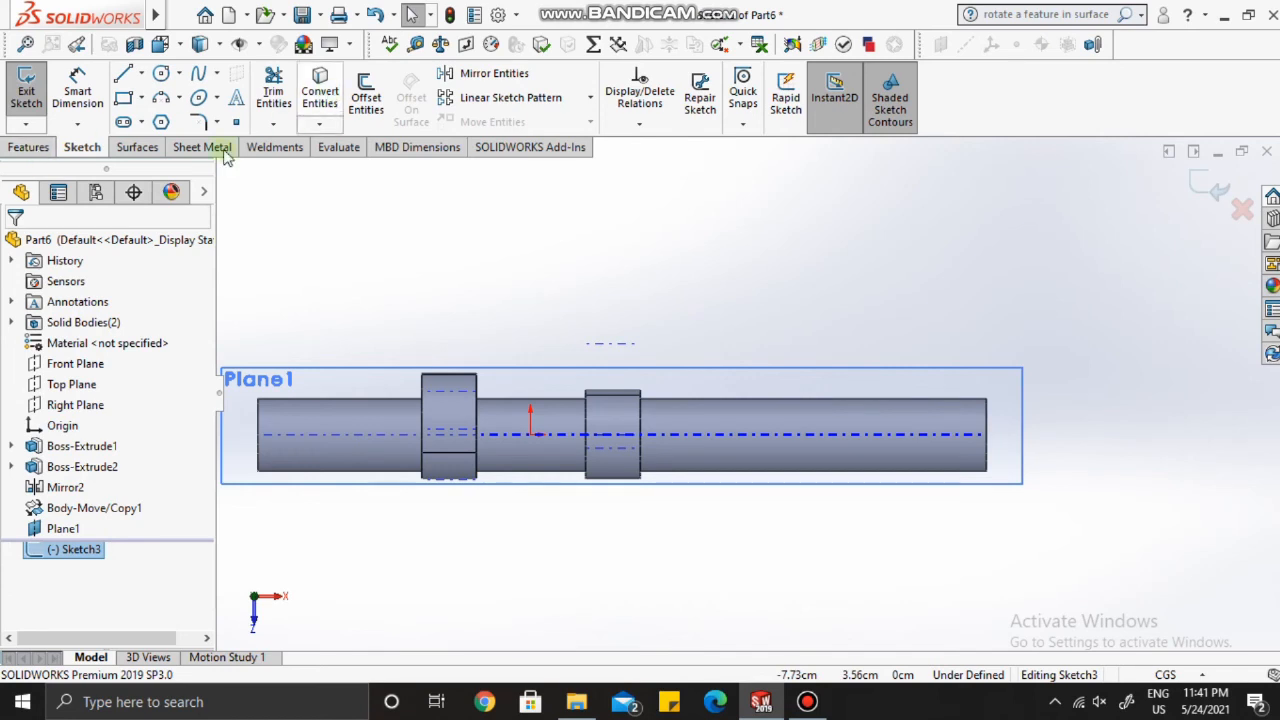
Step: Sketch a straight slot on the shaft axis near the long plain end, about 3 cm between centres with about 0.54 cm end radius
click(124, 122)
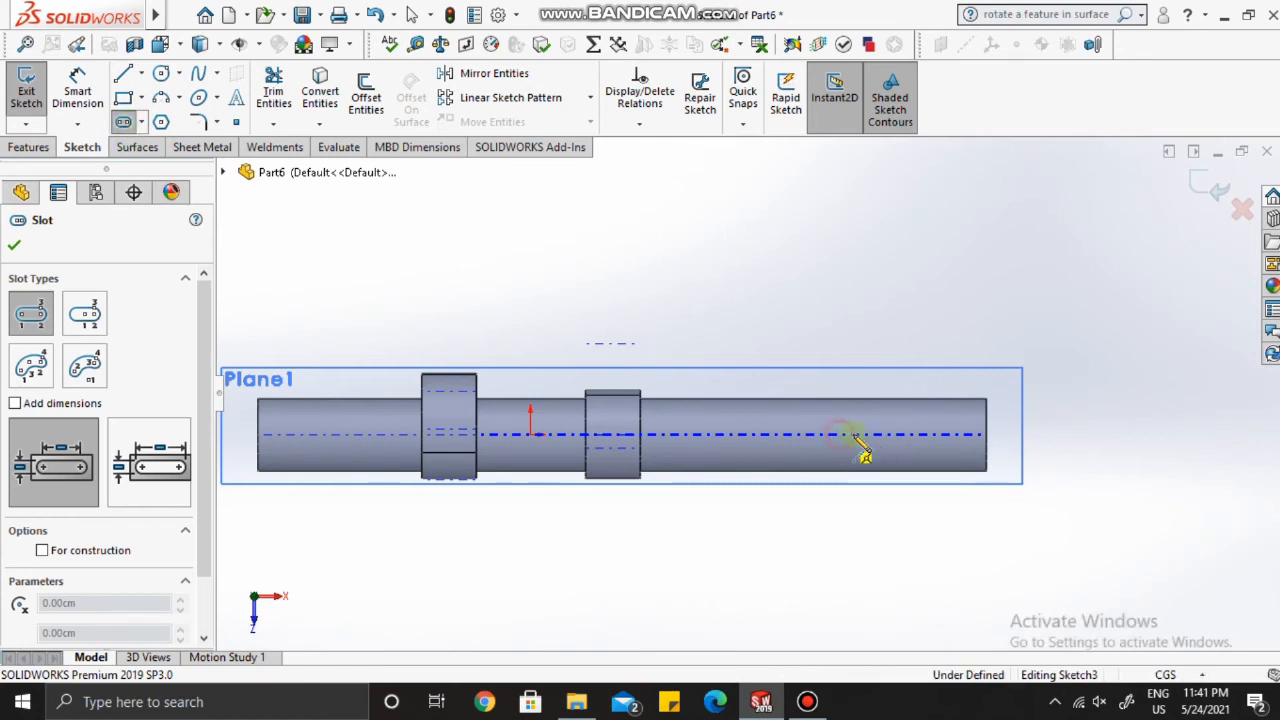
click(940, 434)
click(839, 434)
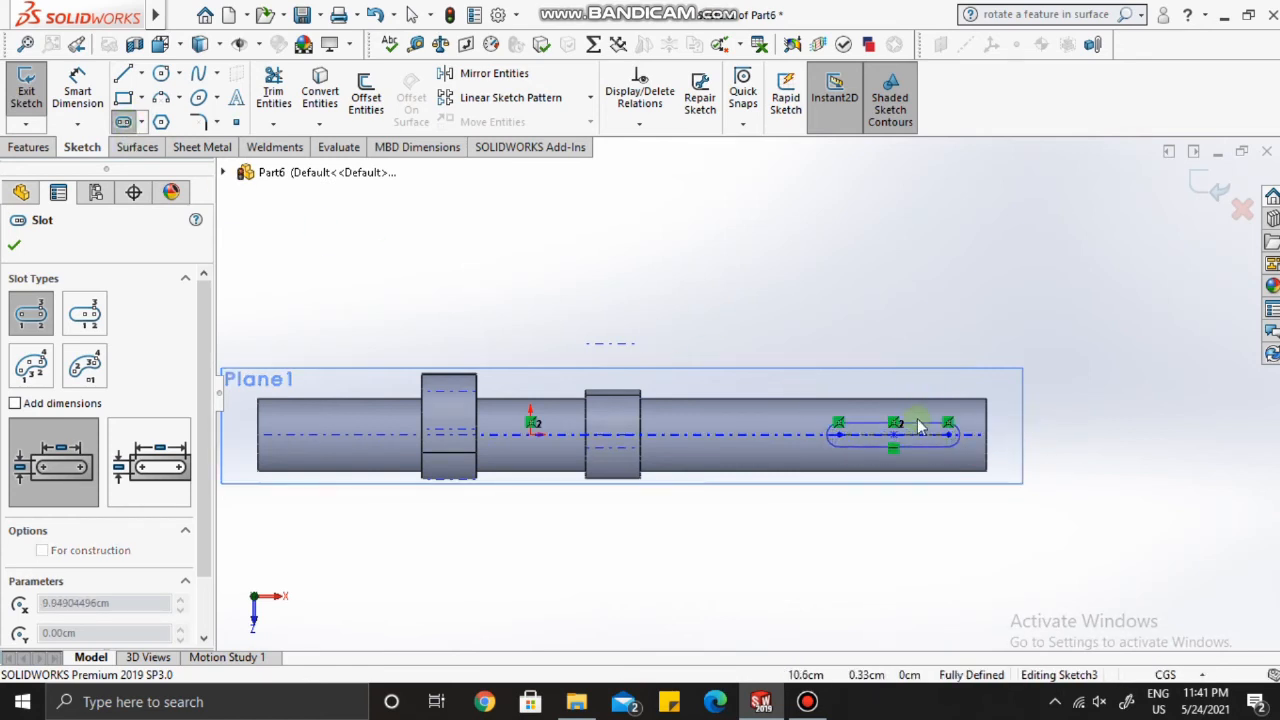
click(918, 416)
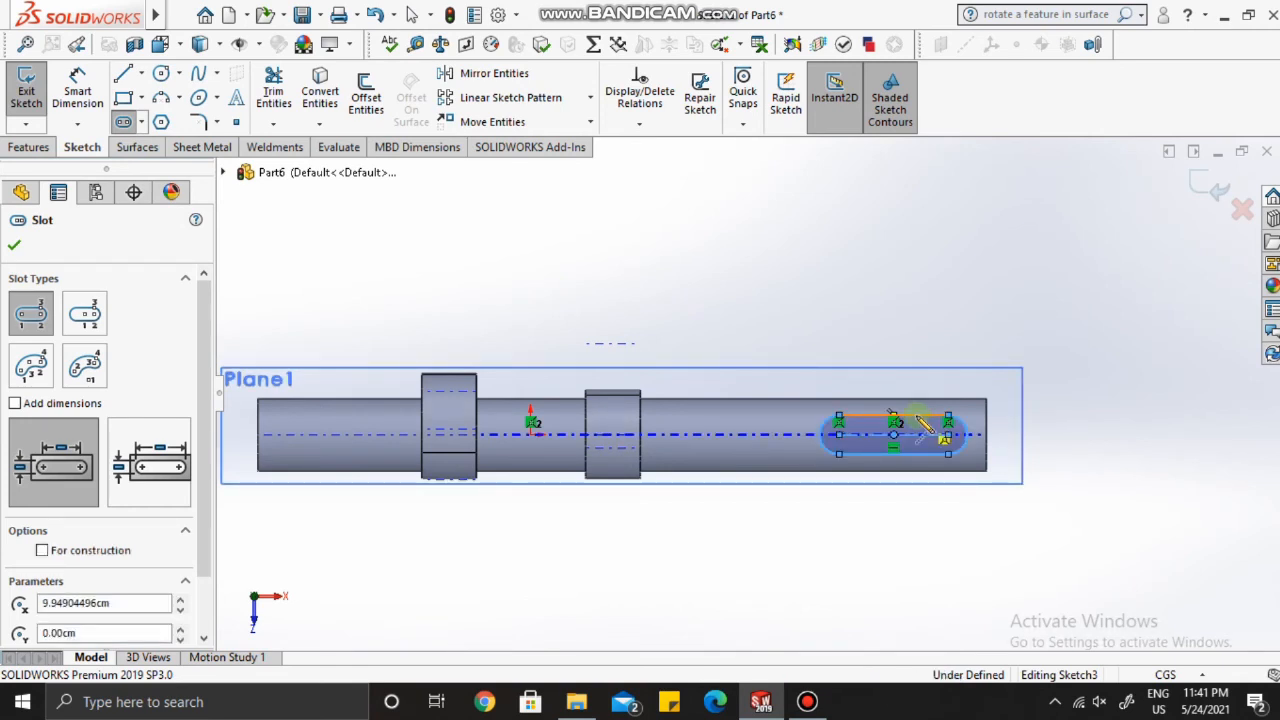
key(Escape)
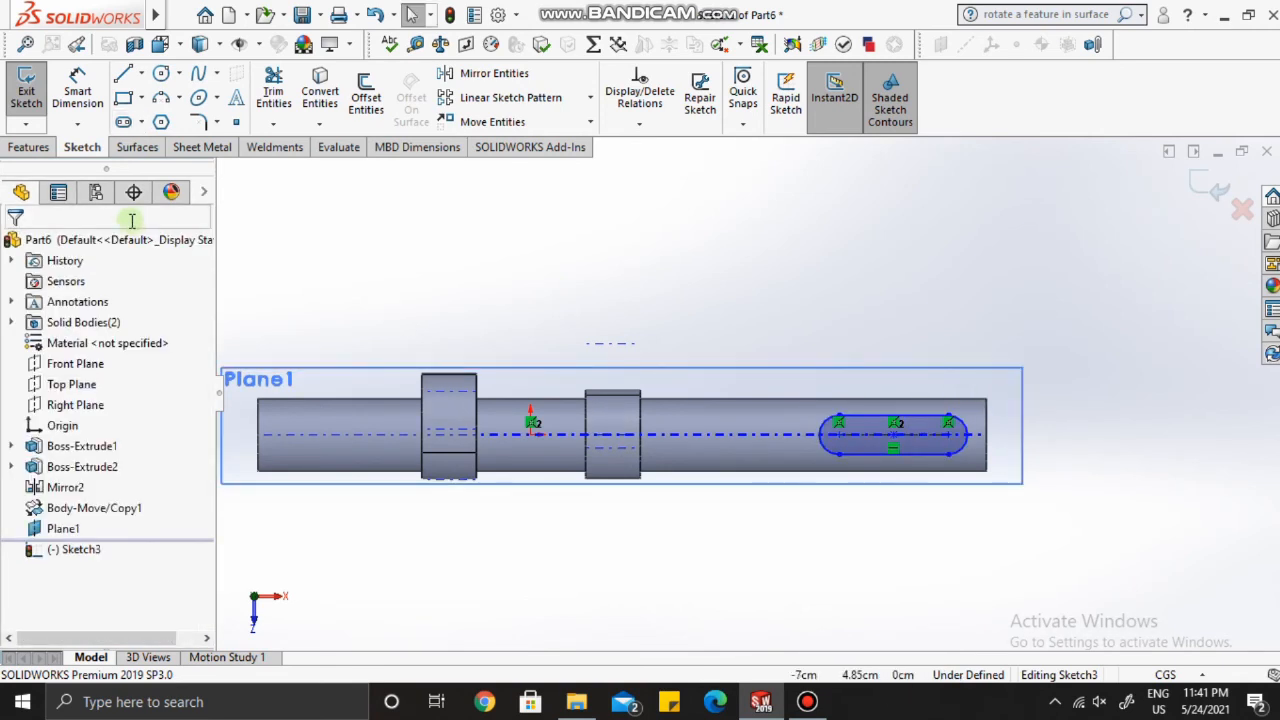
Step: Dimension the slot's end arc with a radius of 0.40 cm
click(80, 90)
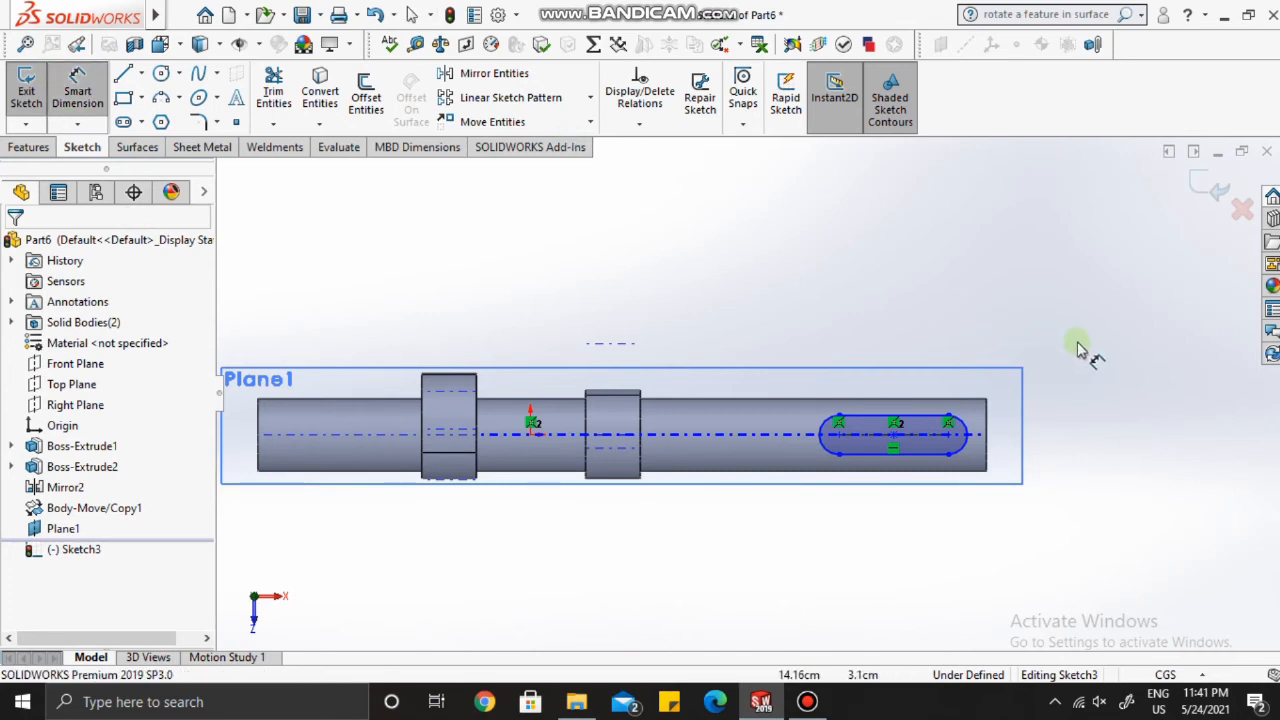
scroll(970, 452, down, 2)
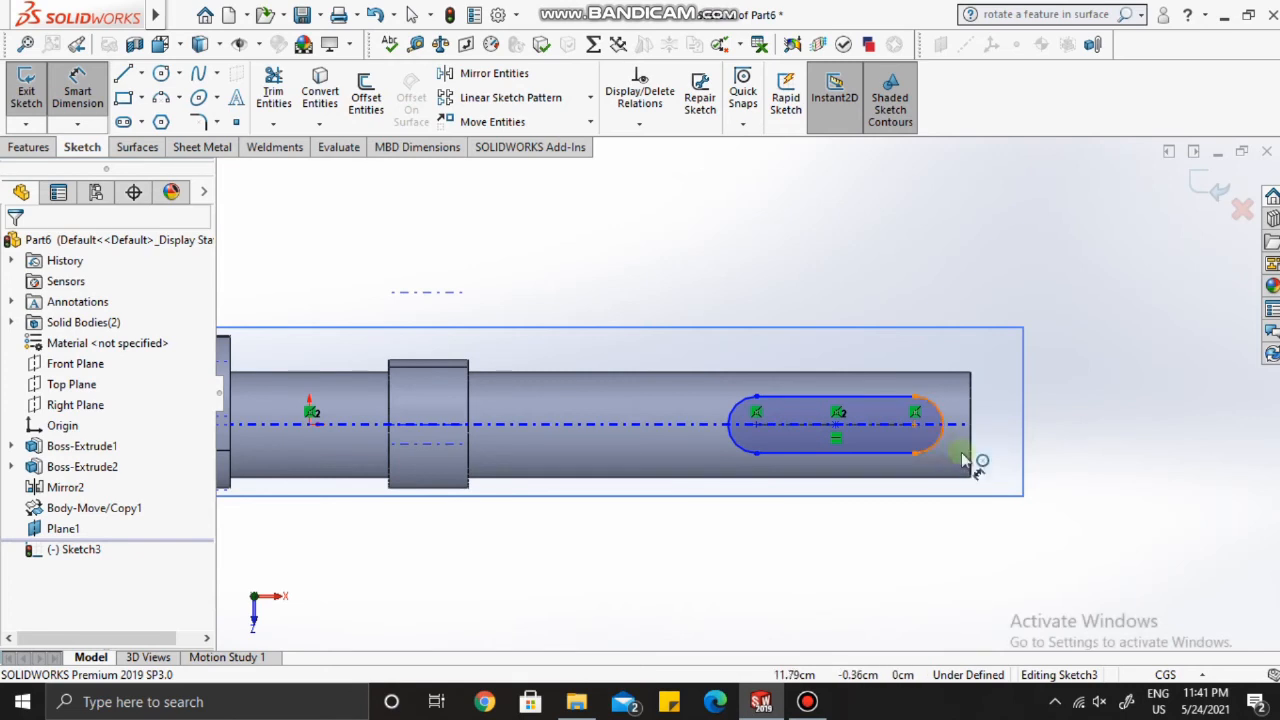
click(990, 468)
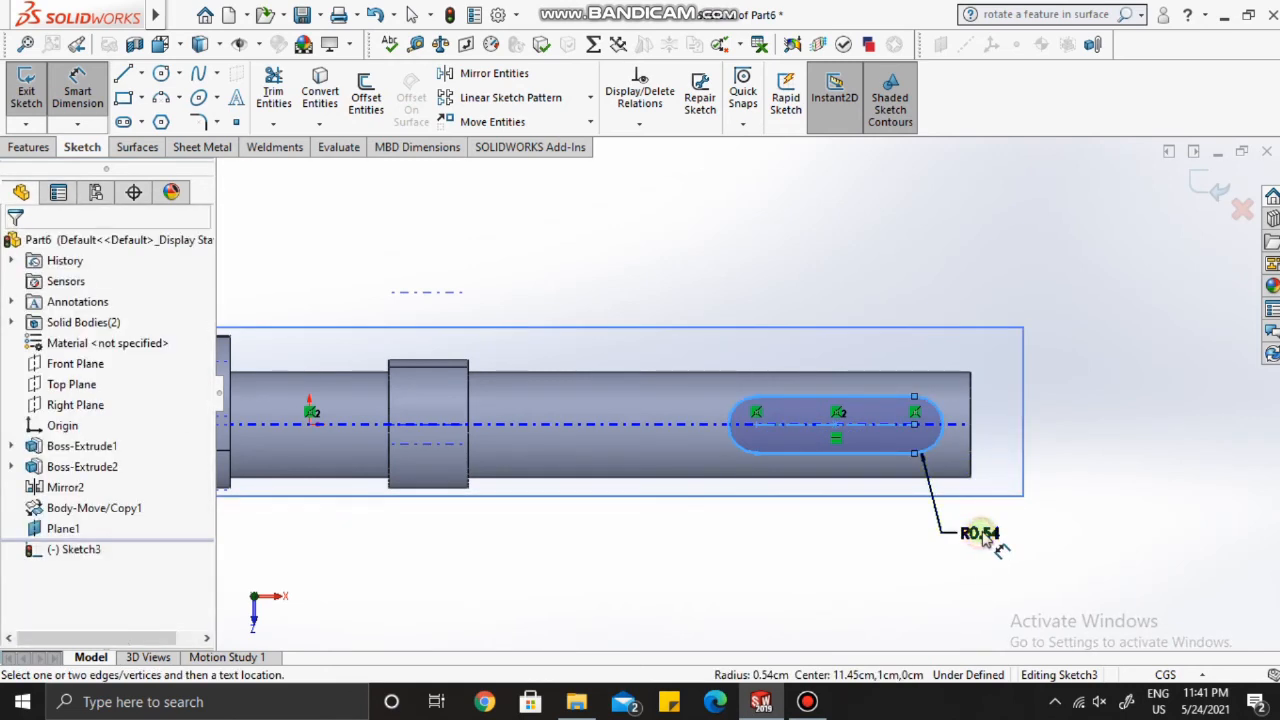
click(990, 540)
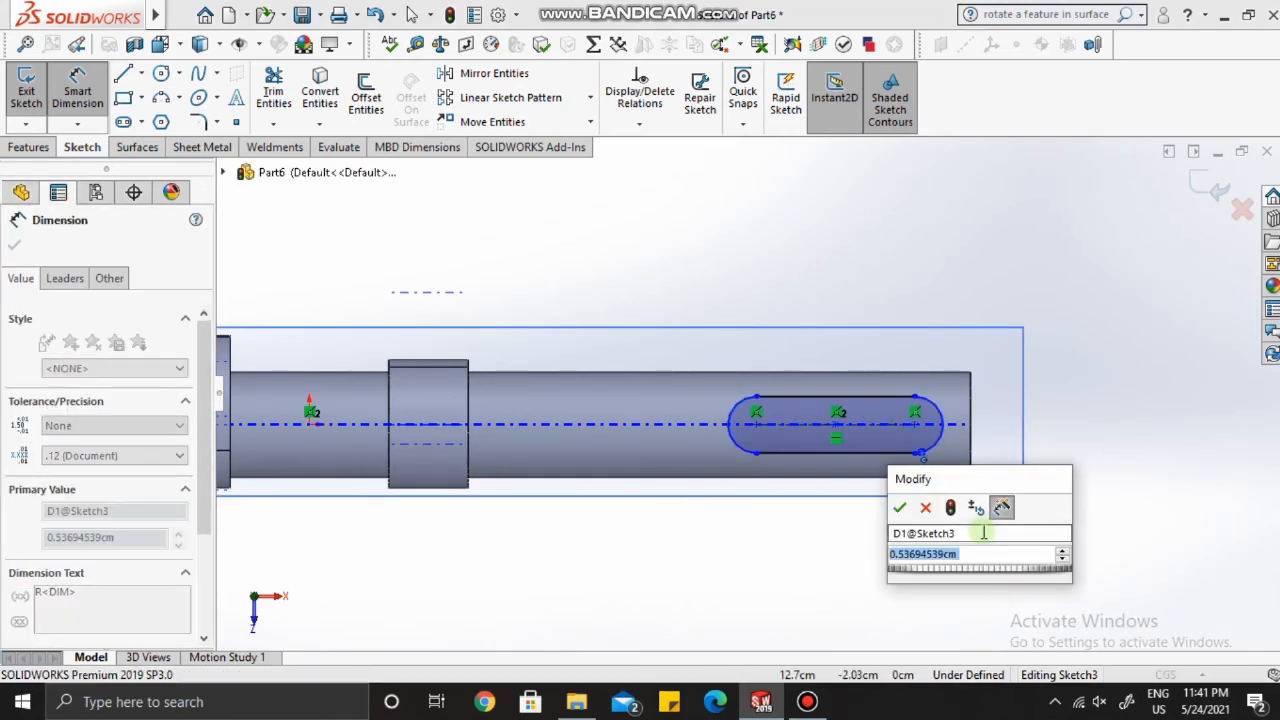
text(40)
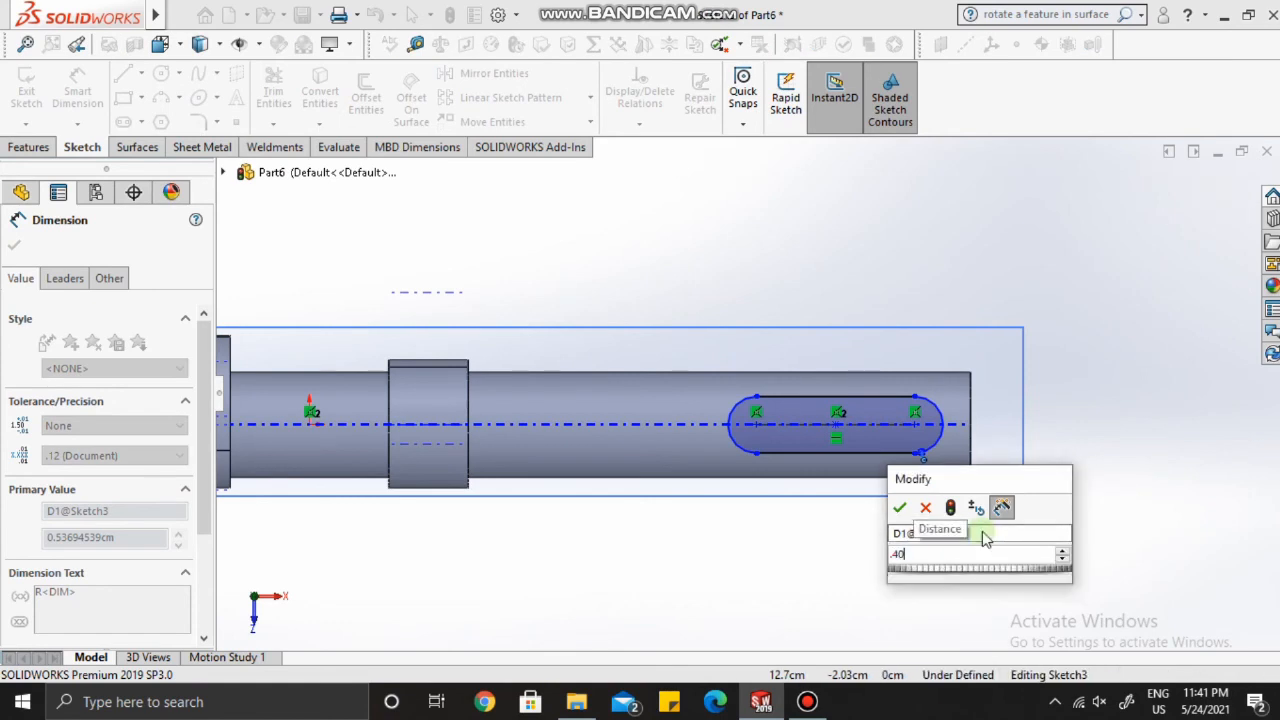
key(Return)
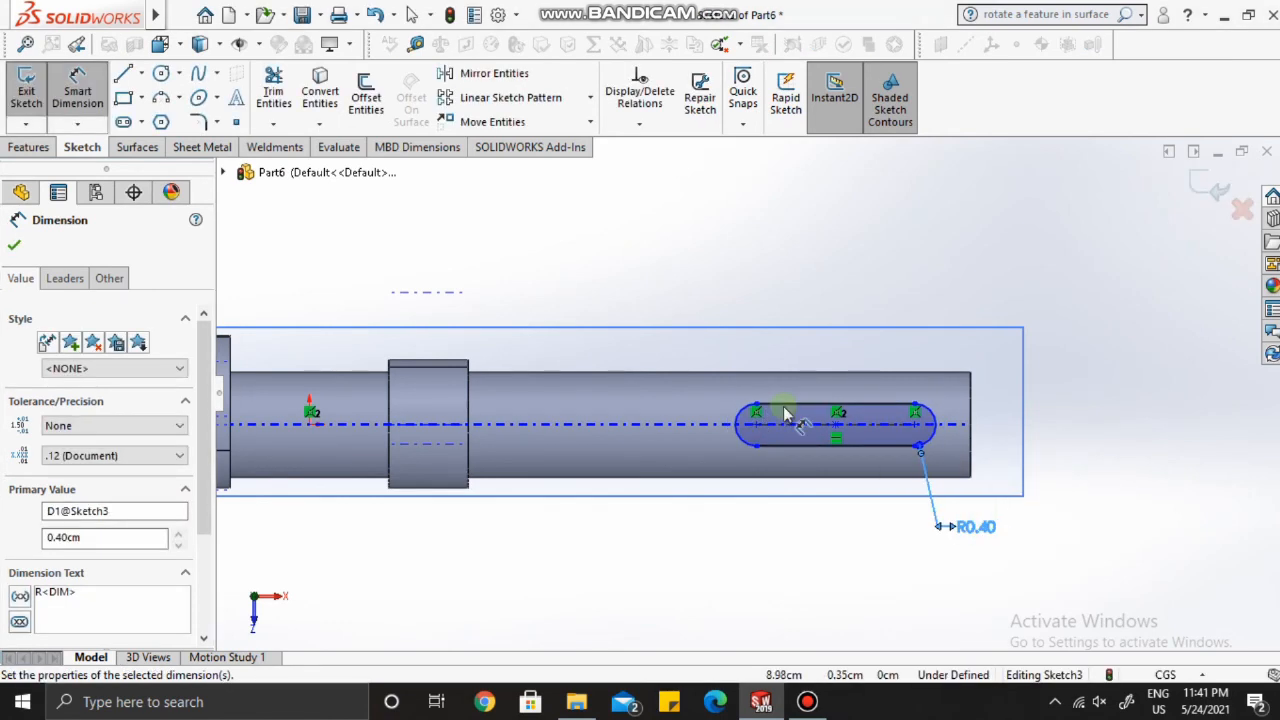
Step: Dimension the slot's centre-to-centre length as 2 cm
scroll(760, 420, down, 1)
click(943, 424)
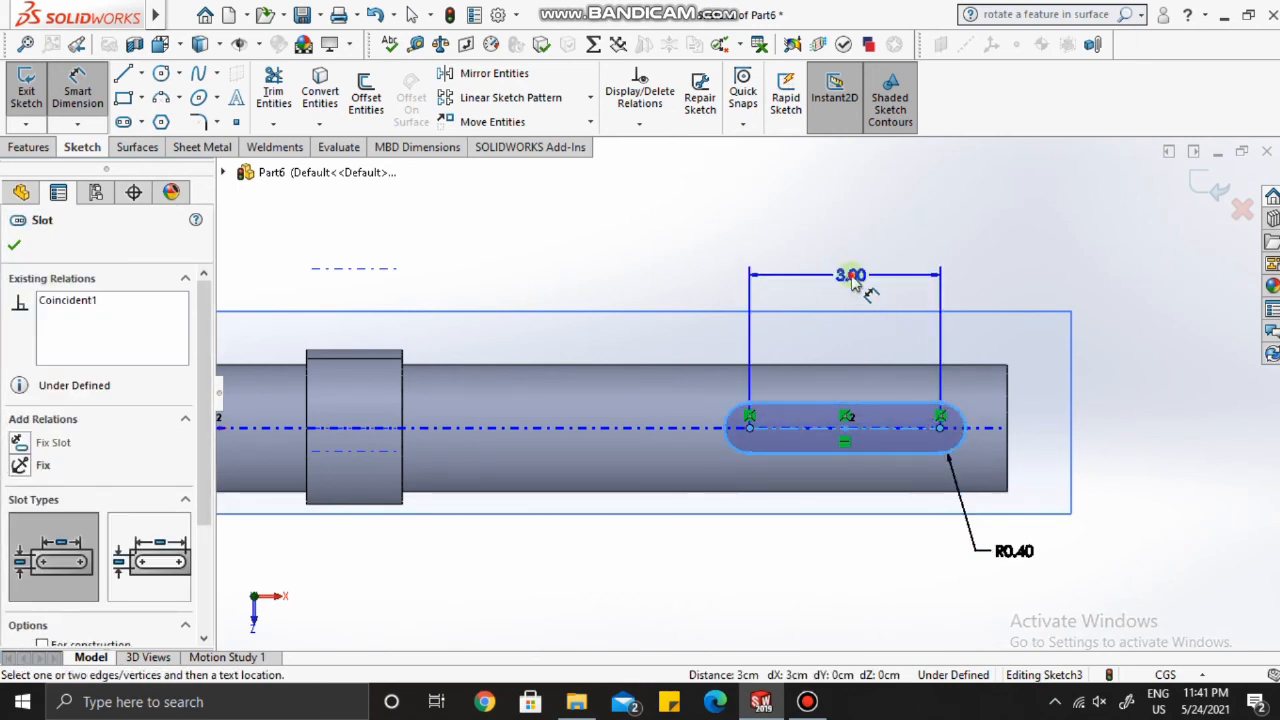
click(850, 278)
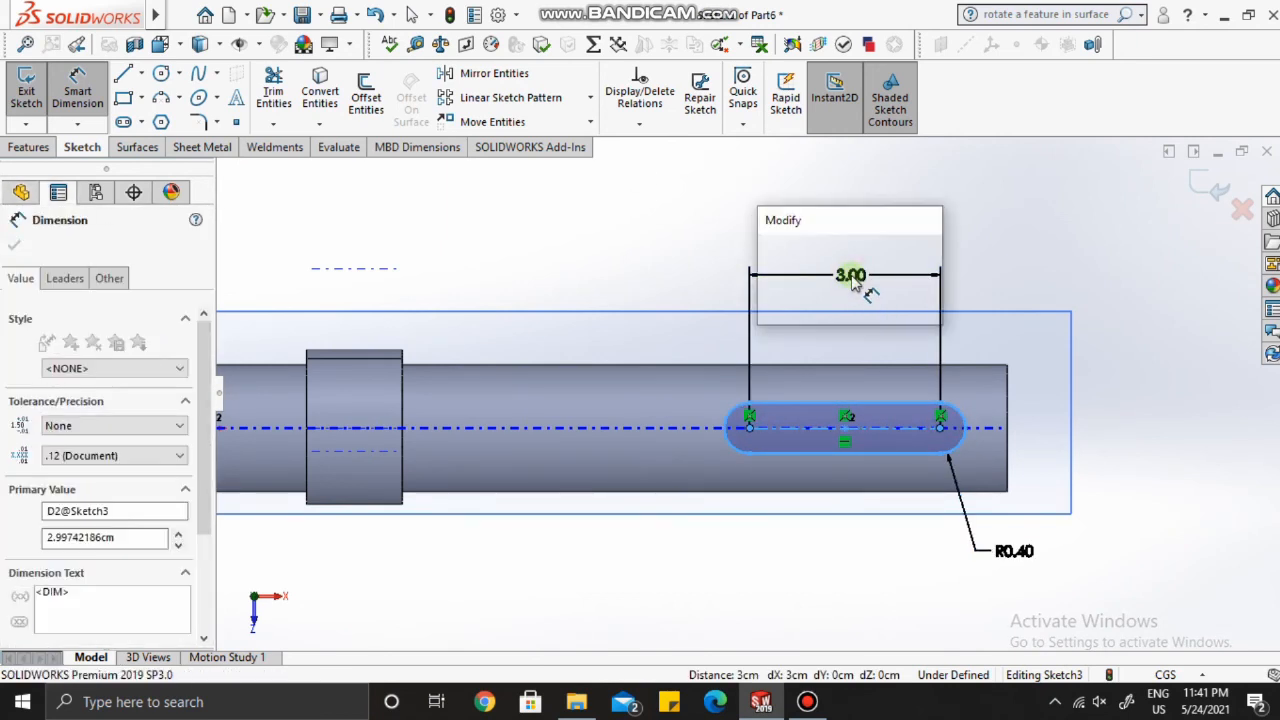
text(2)
key(Return)
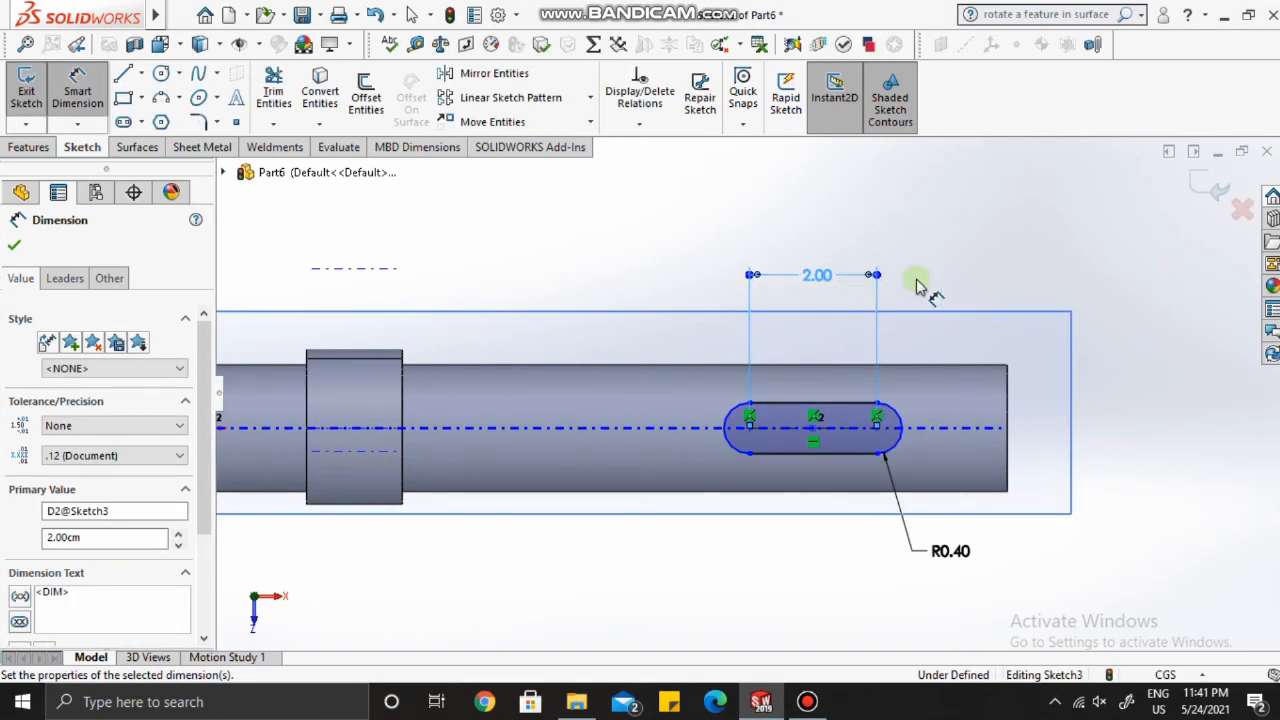
scroll(1005, 418, down, 3)
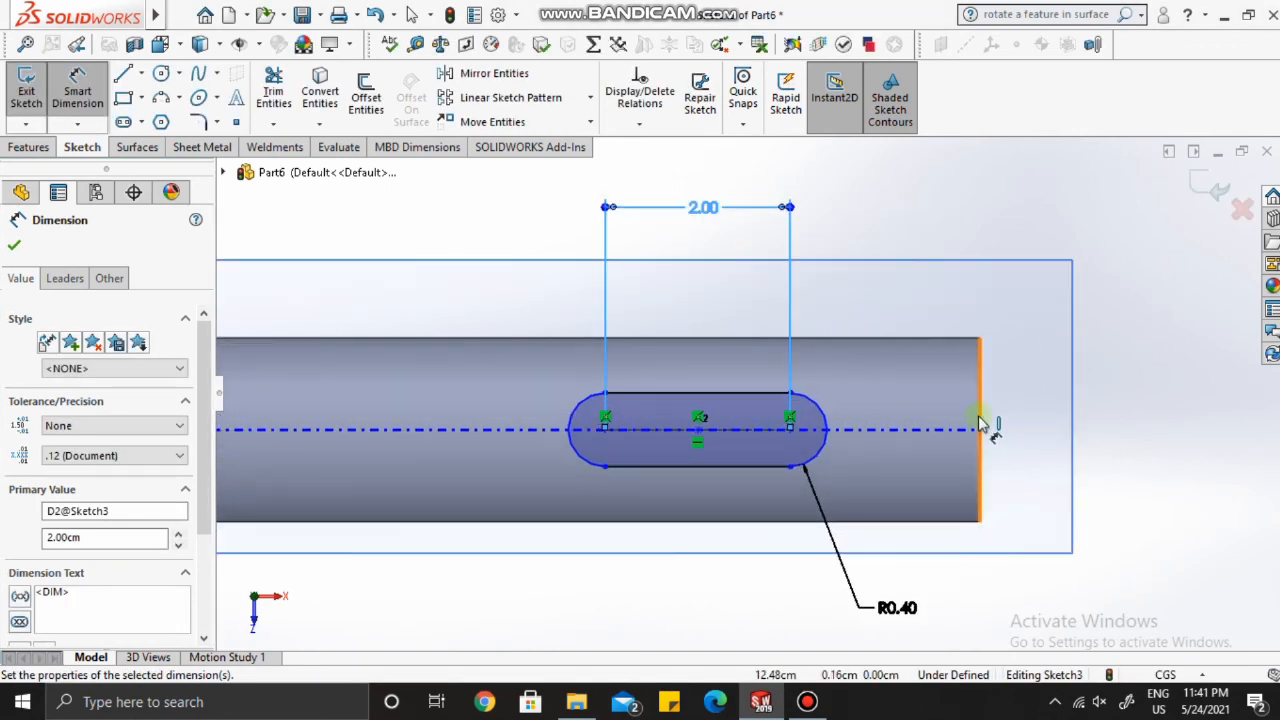
Step: Dimension the distance from the shaft's end edge to the slot's nearer arc centre as 0.80 cm
click(979, 423)
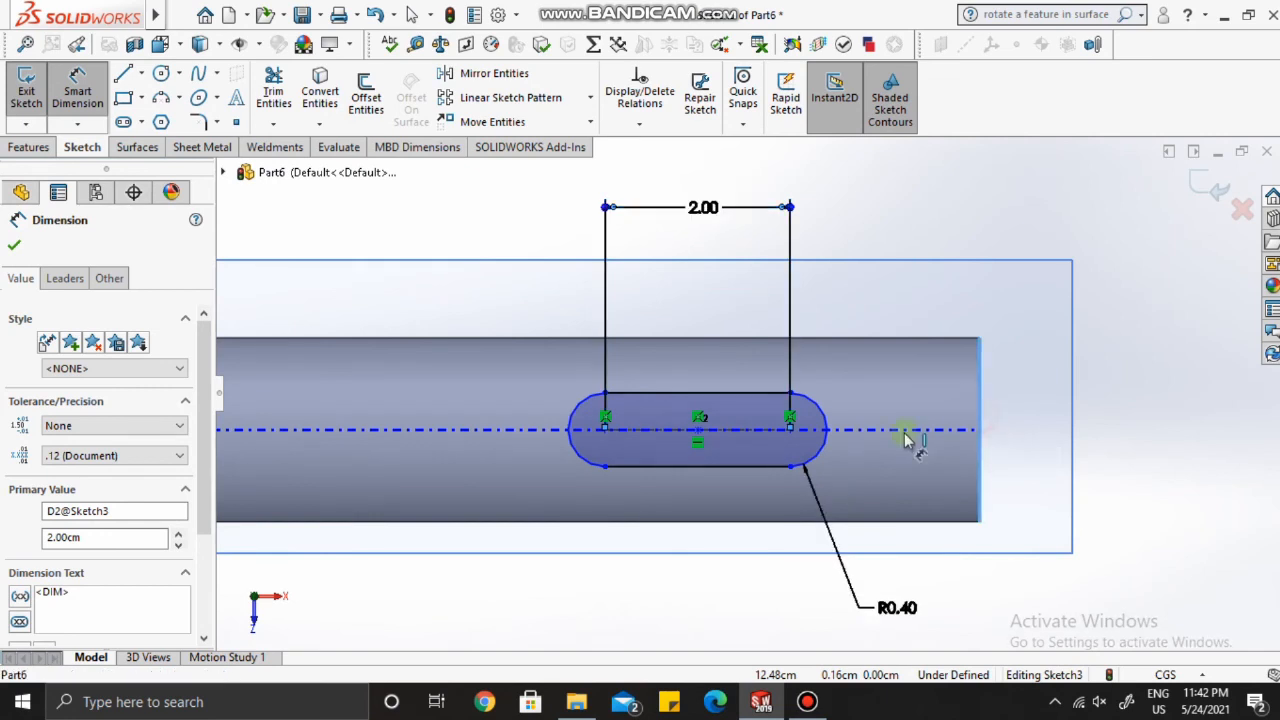
click(790, 430)
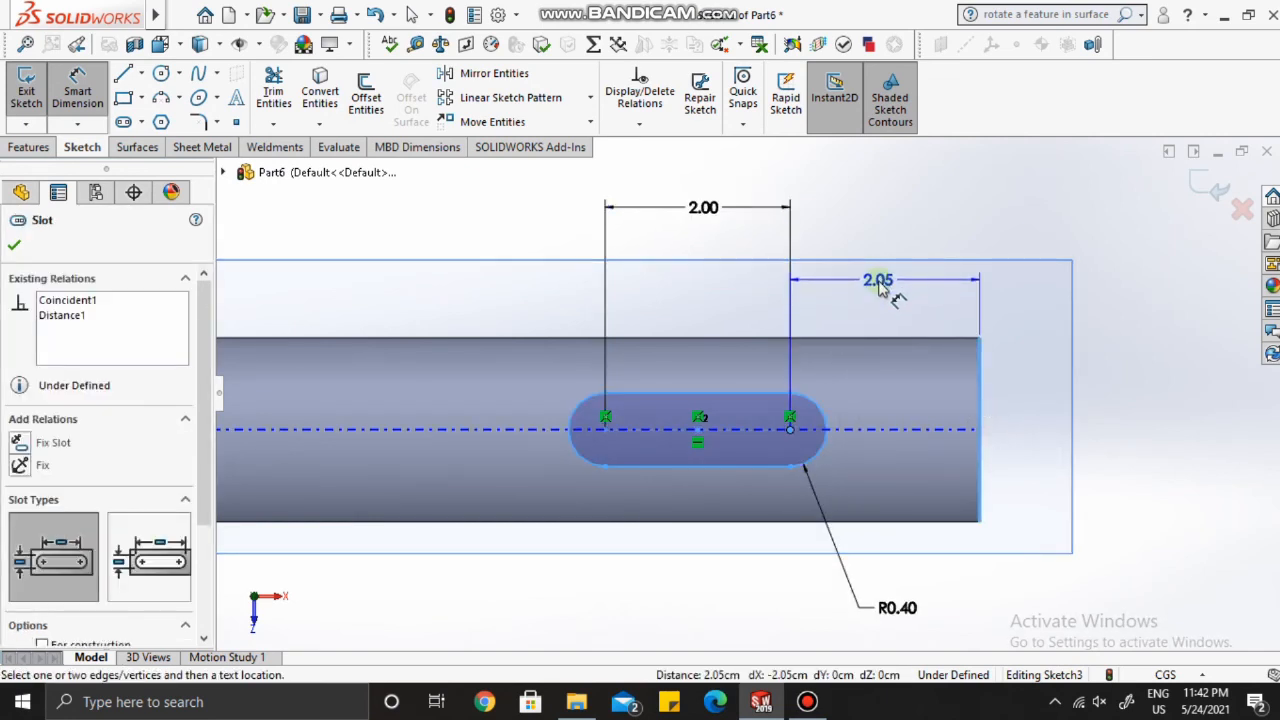
click(880, 287)
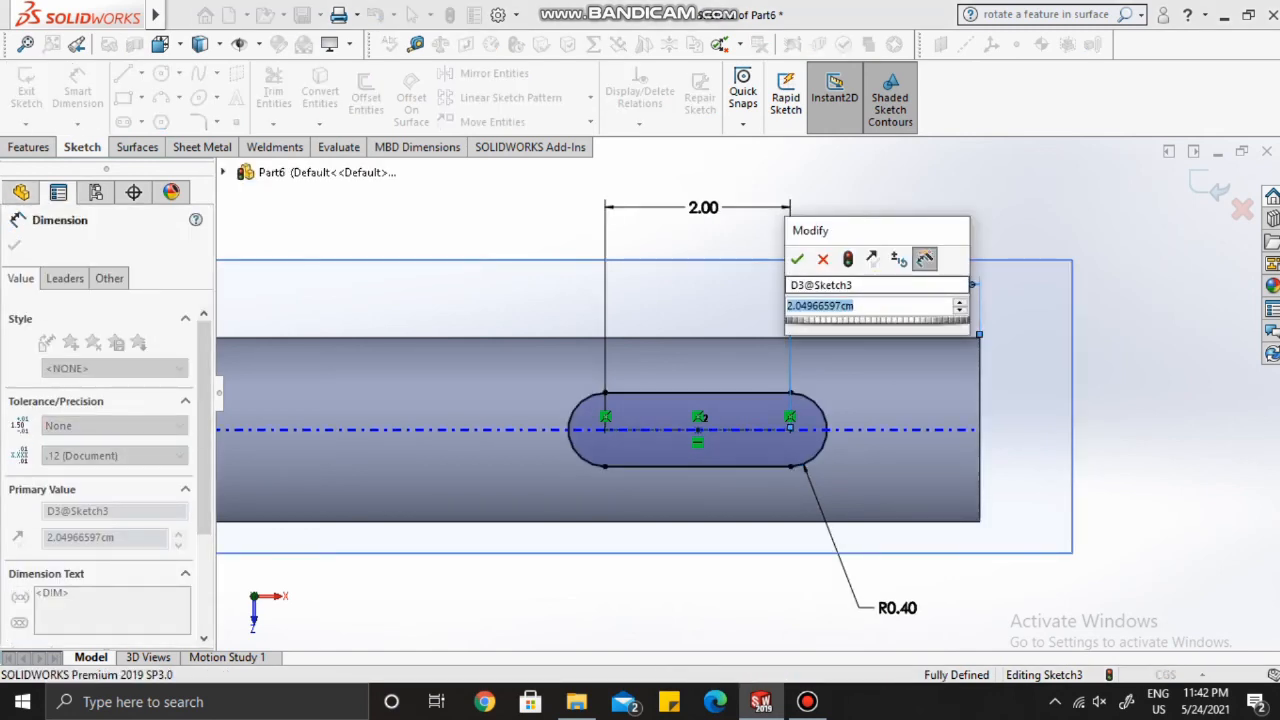
text(.8)
key(Return)
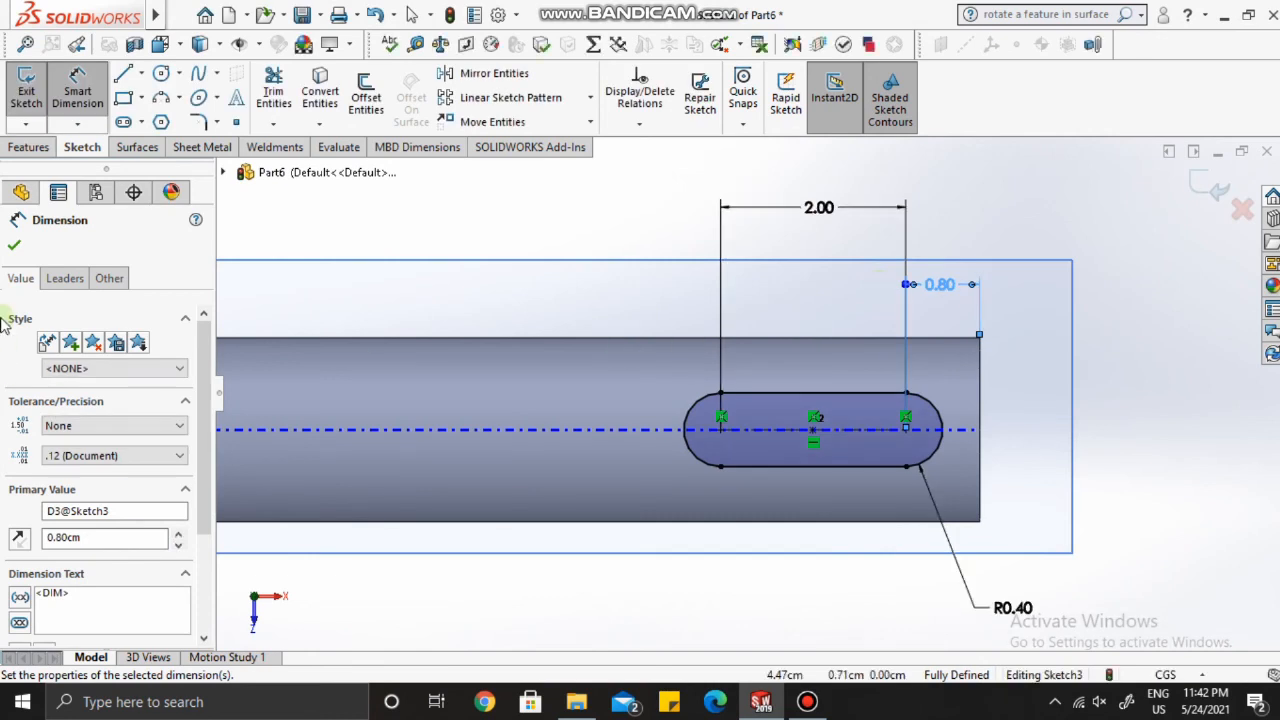
click(16, 243)
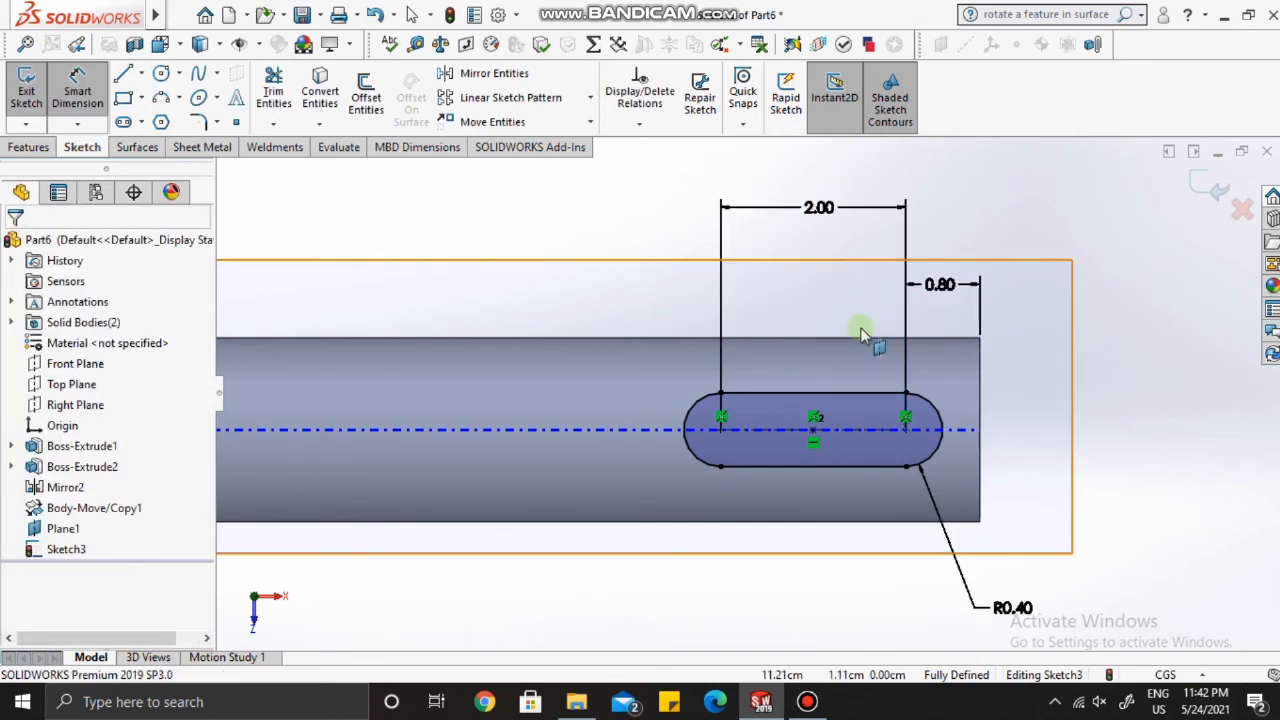
Step: Set up a blind Extruded Cut of the slot sketch into the shaft with a depth of 0.40 cm
key(z)
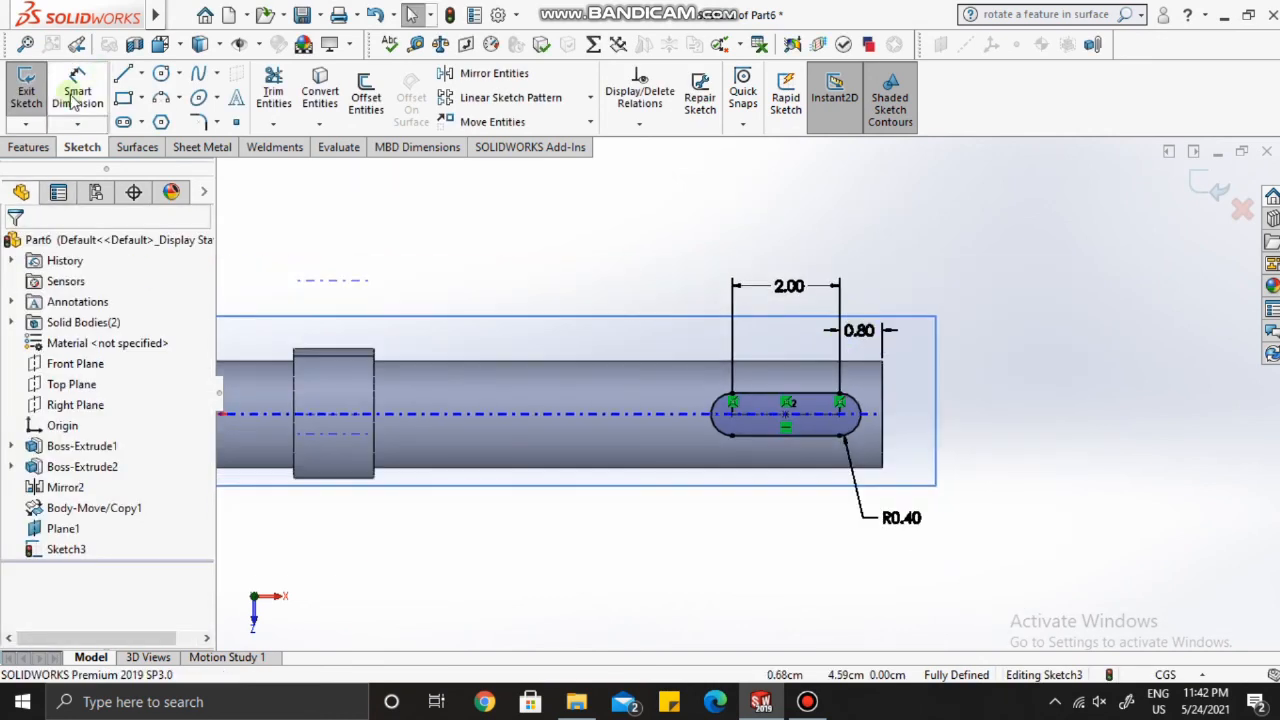
click(30, 148)
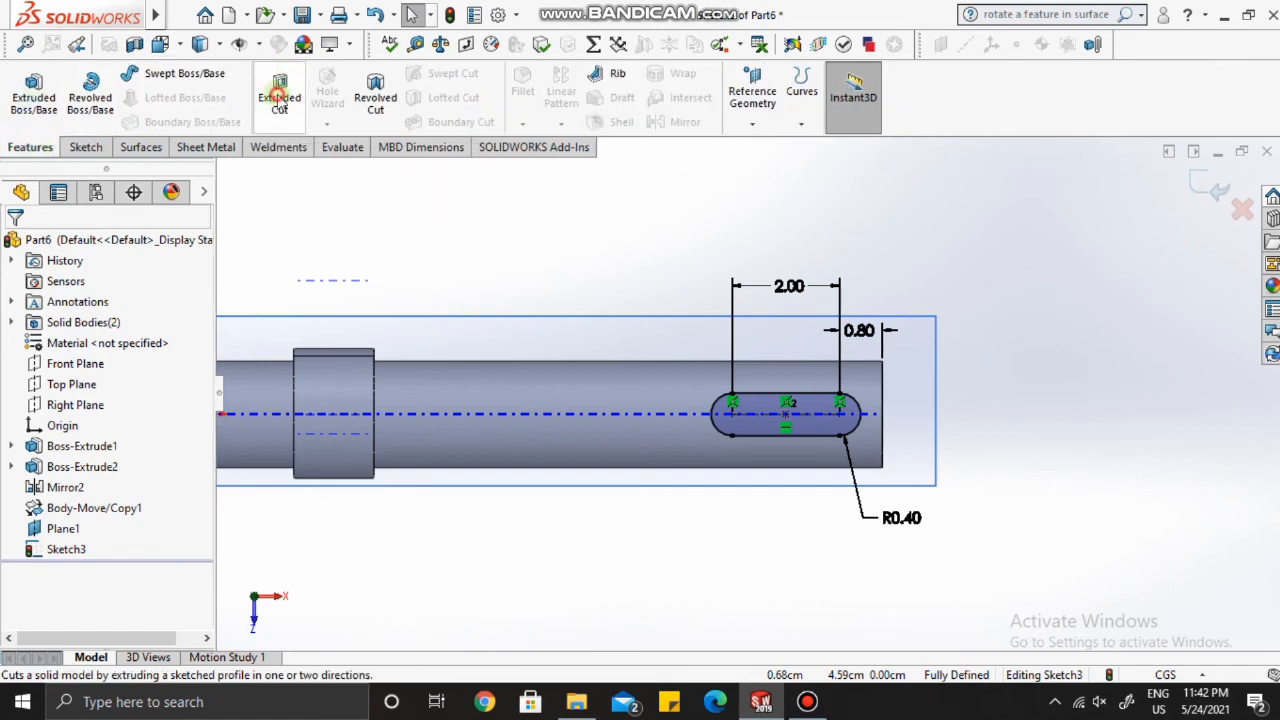
click(279, 100)
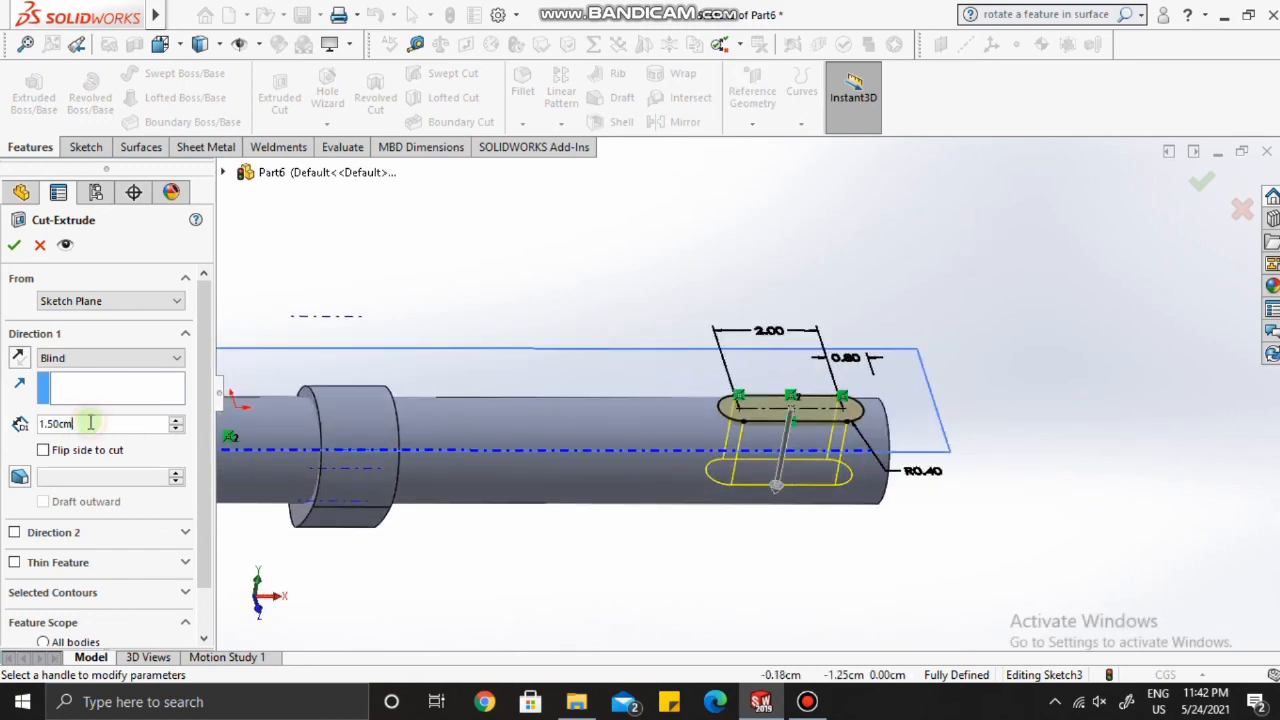
key(BackSpace)
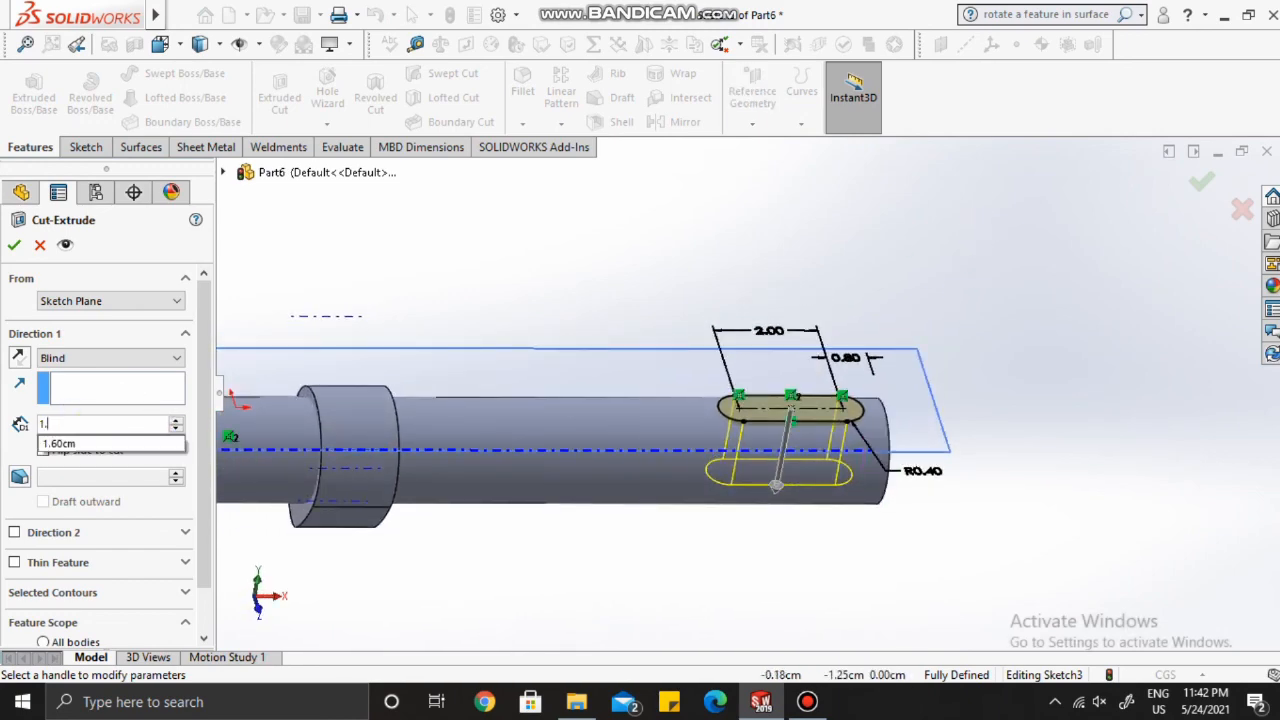
key(BackSpace)
key(BackSpace)
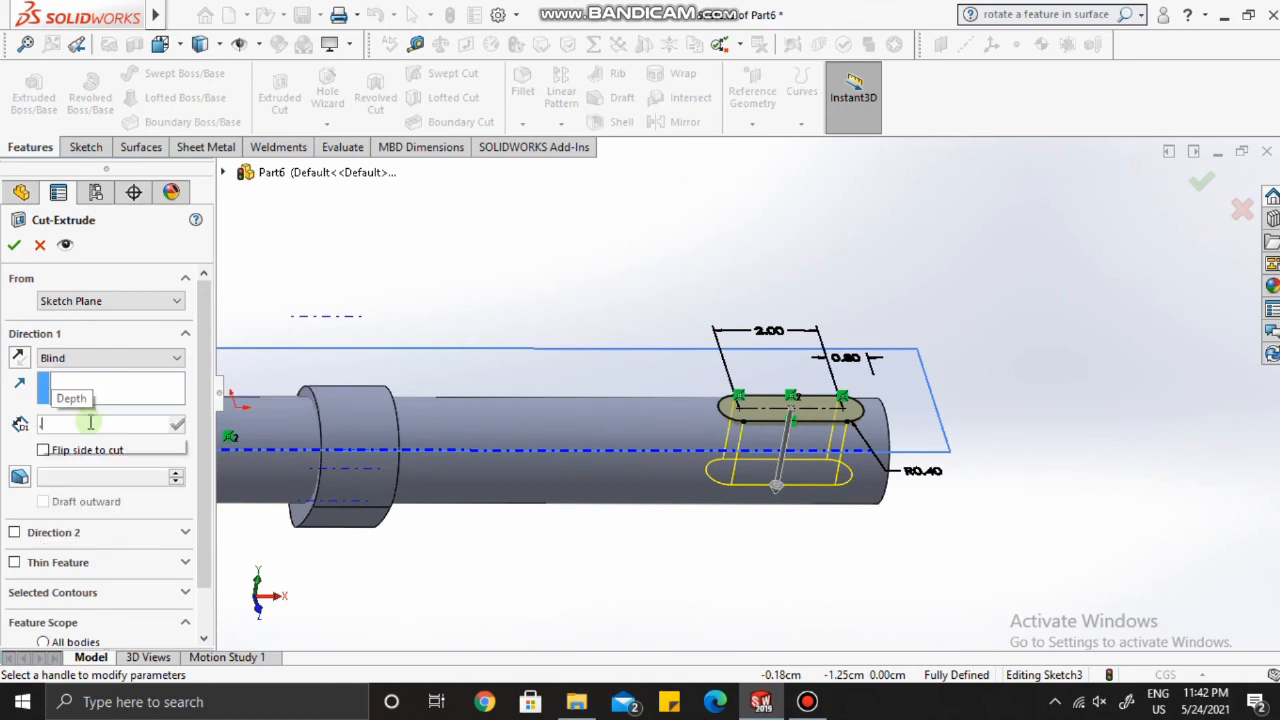
text(0.4)
key(Return)
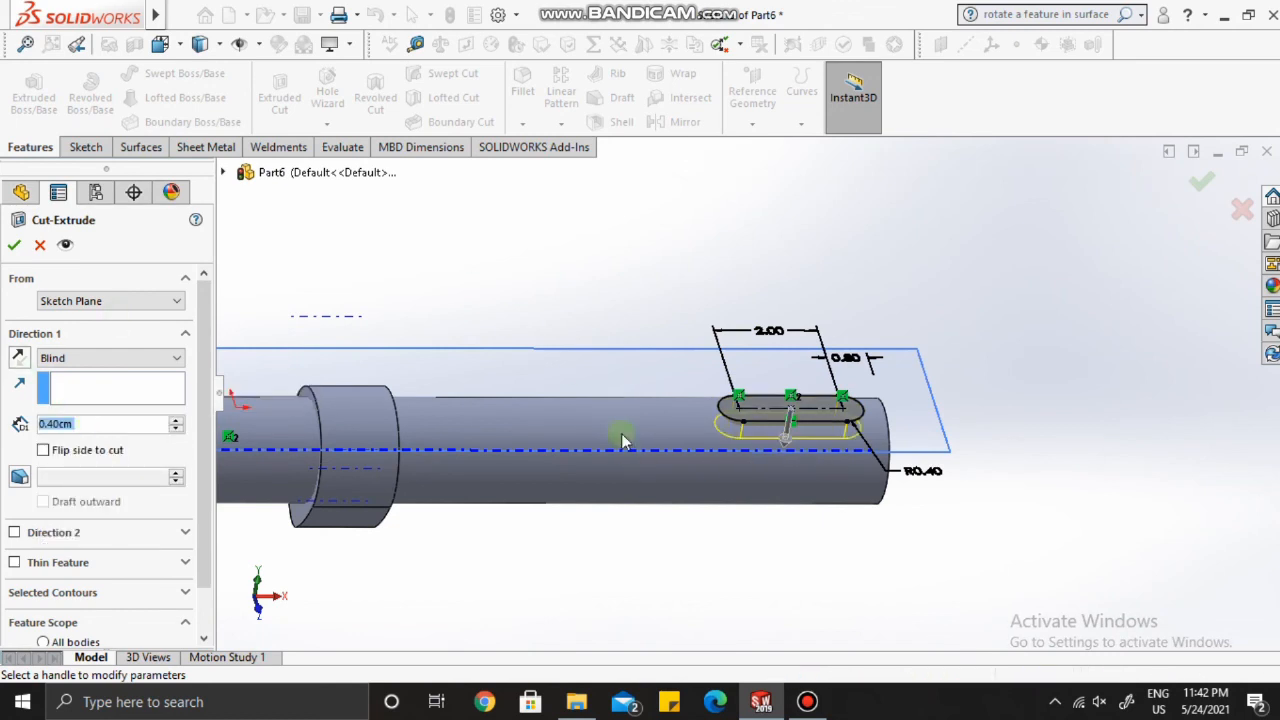
middle_drag(621, 441, 609, 421)
scroll(609, 421, up, 1)
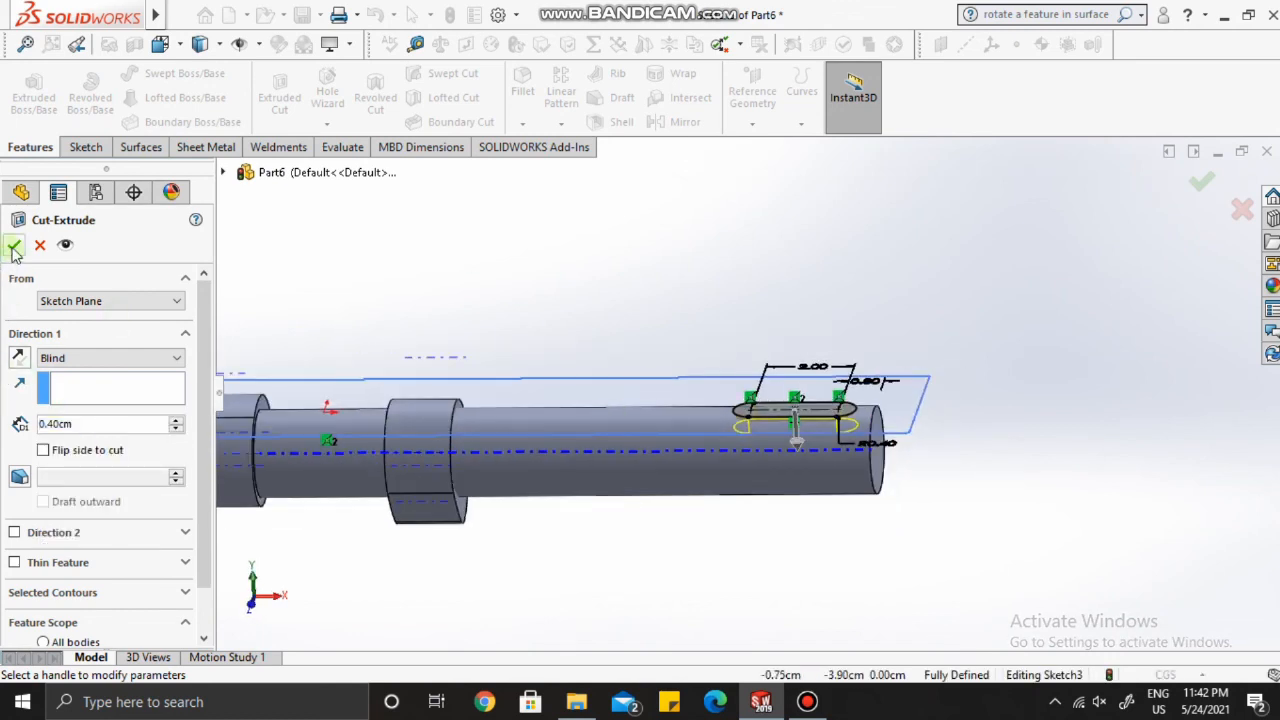